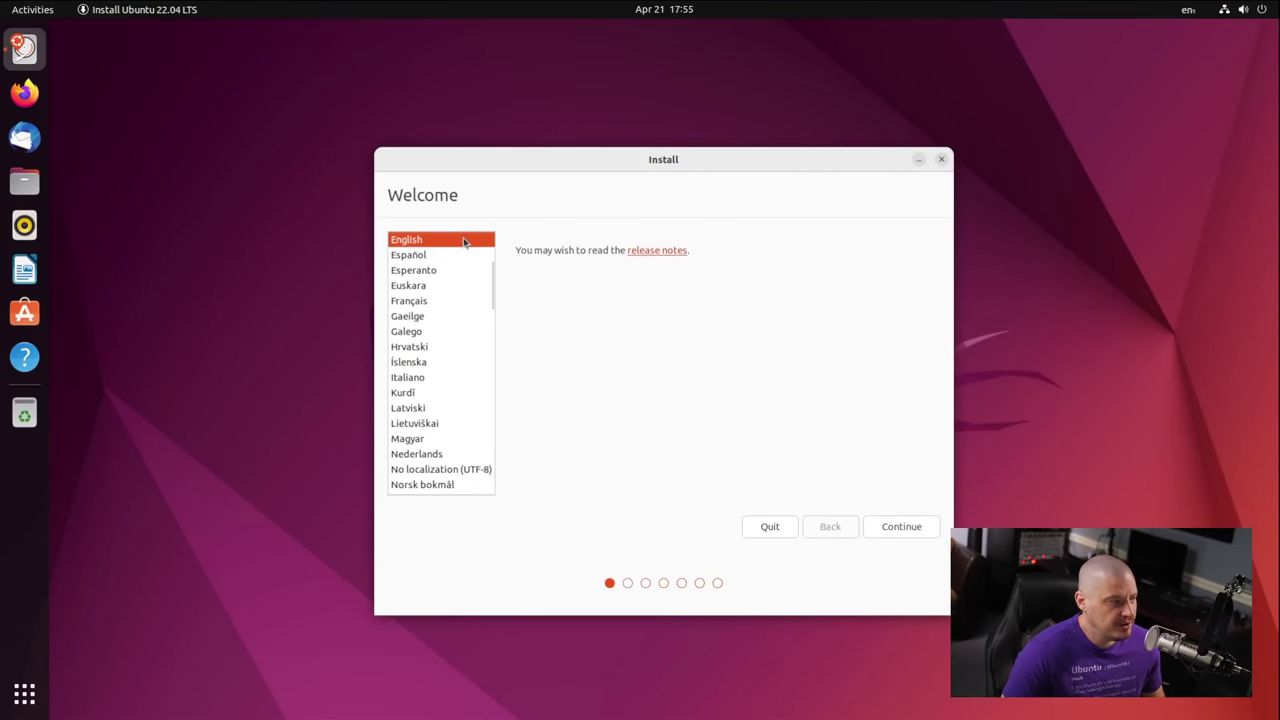
- Keep English as the installer language and continue to the keyboard layout step
click(910, 527)
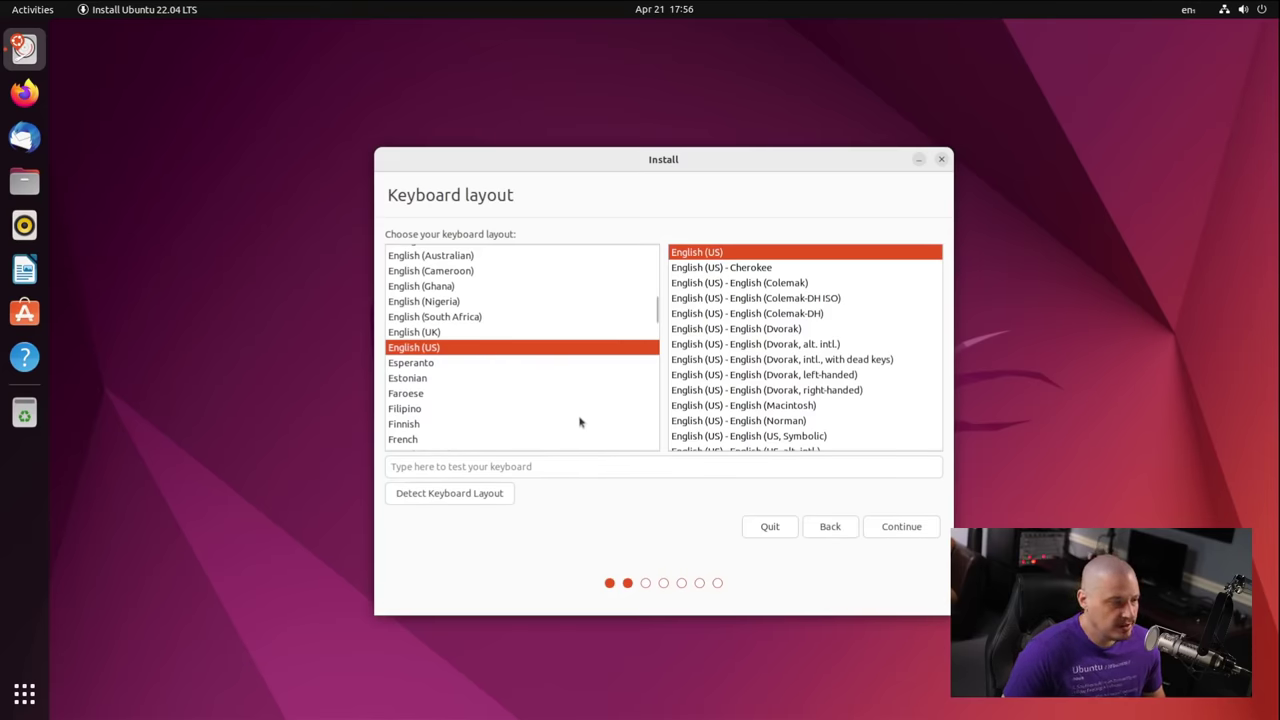
- Keep the English (US) keyboard and choose normal installation including third-party software
click(915, 527)
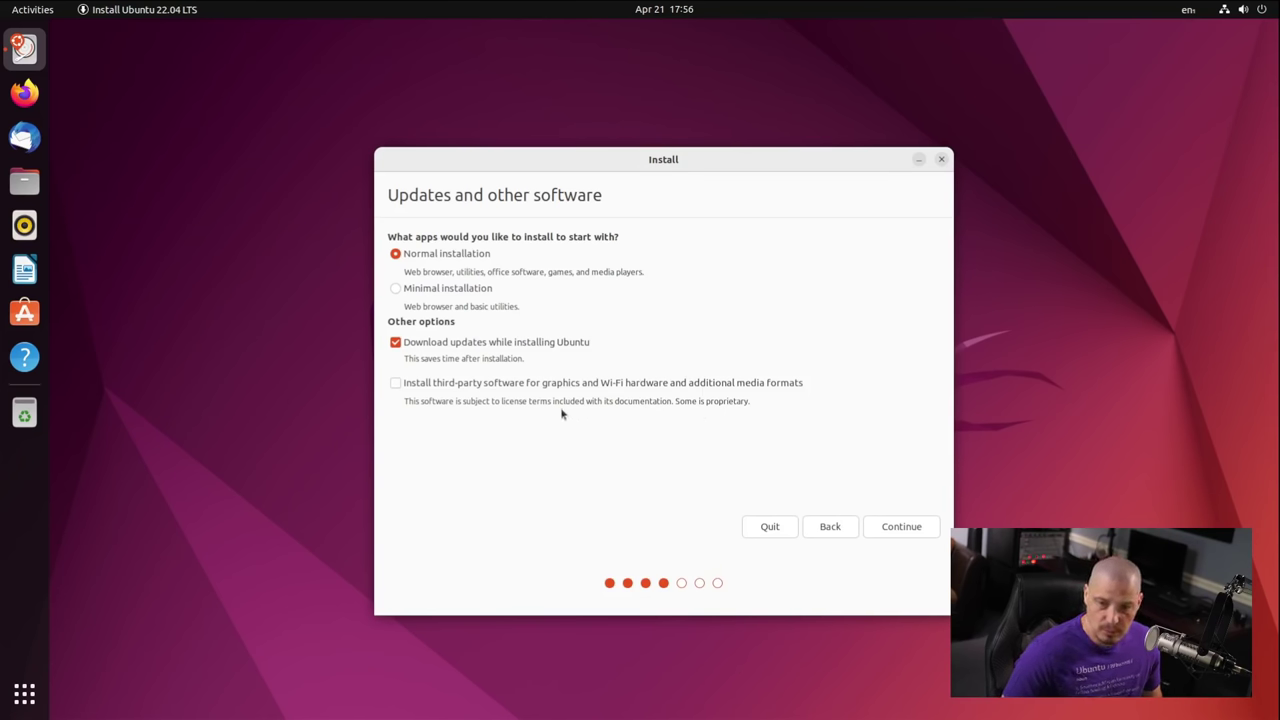
click(396, 383)
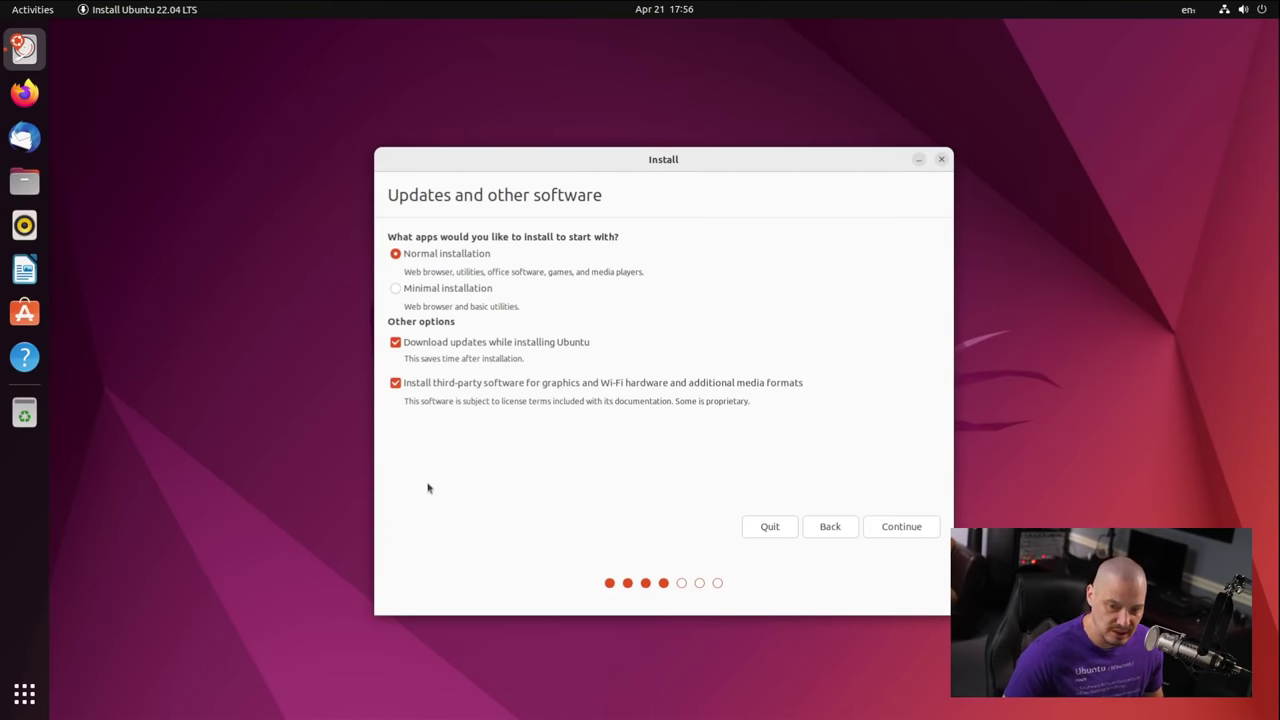
click(901, 527)
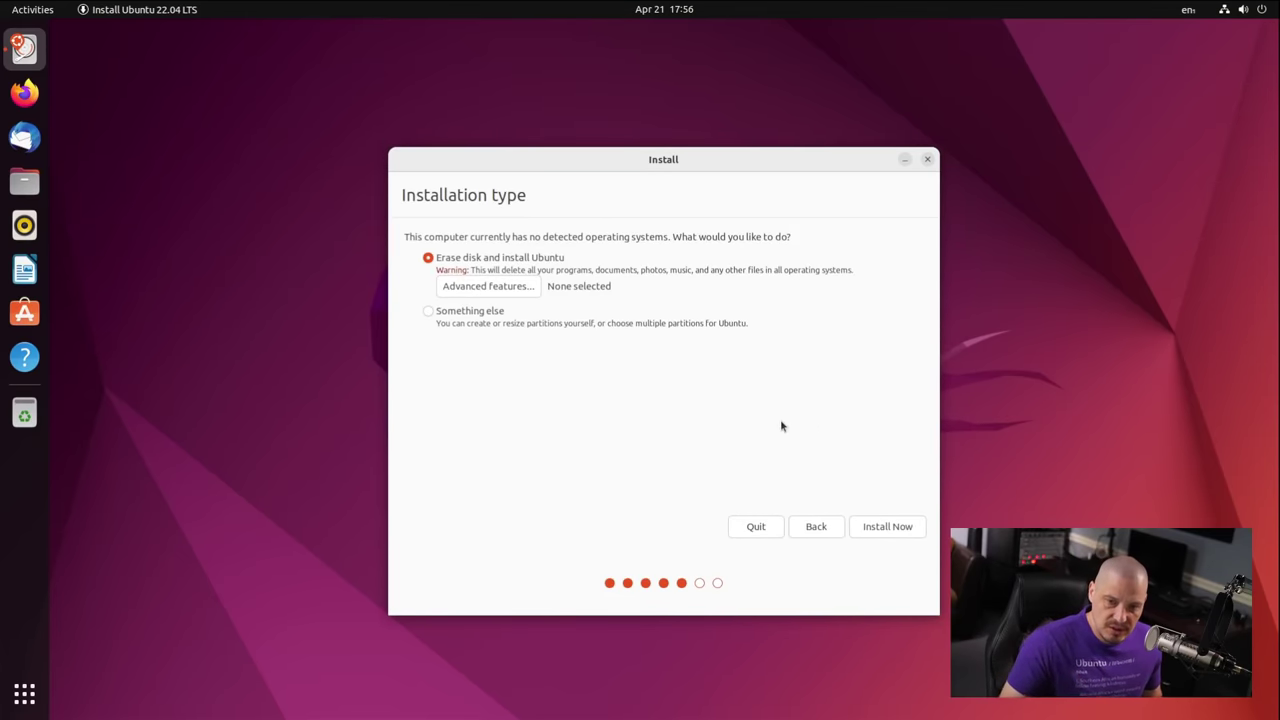
- Choose 'Erase disk and install Ubuntu', start Install Now, and confirm writing changes to disk
click(430, 314)
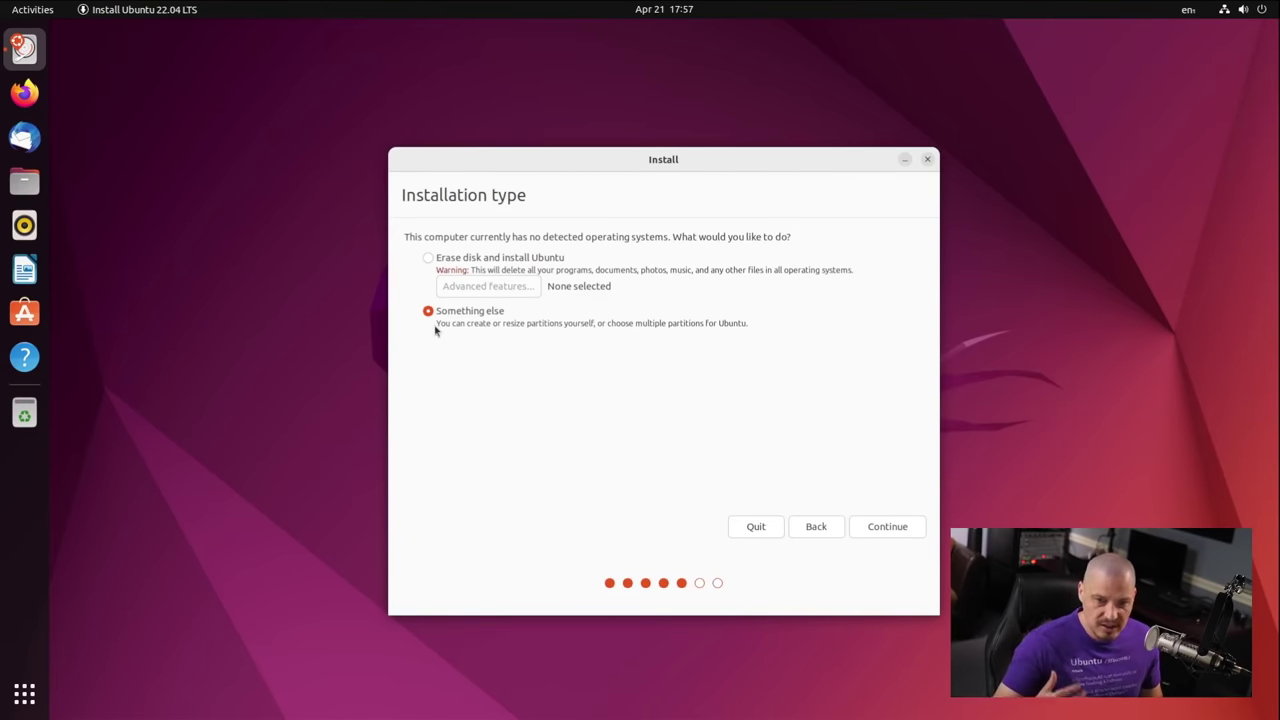
click(429, 263)
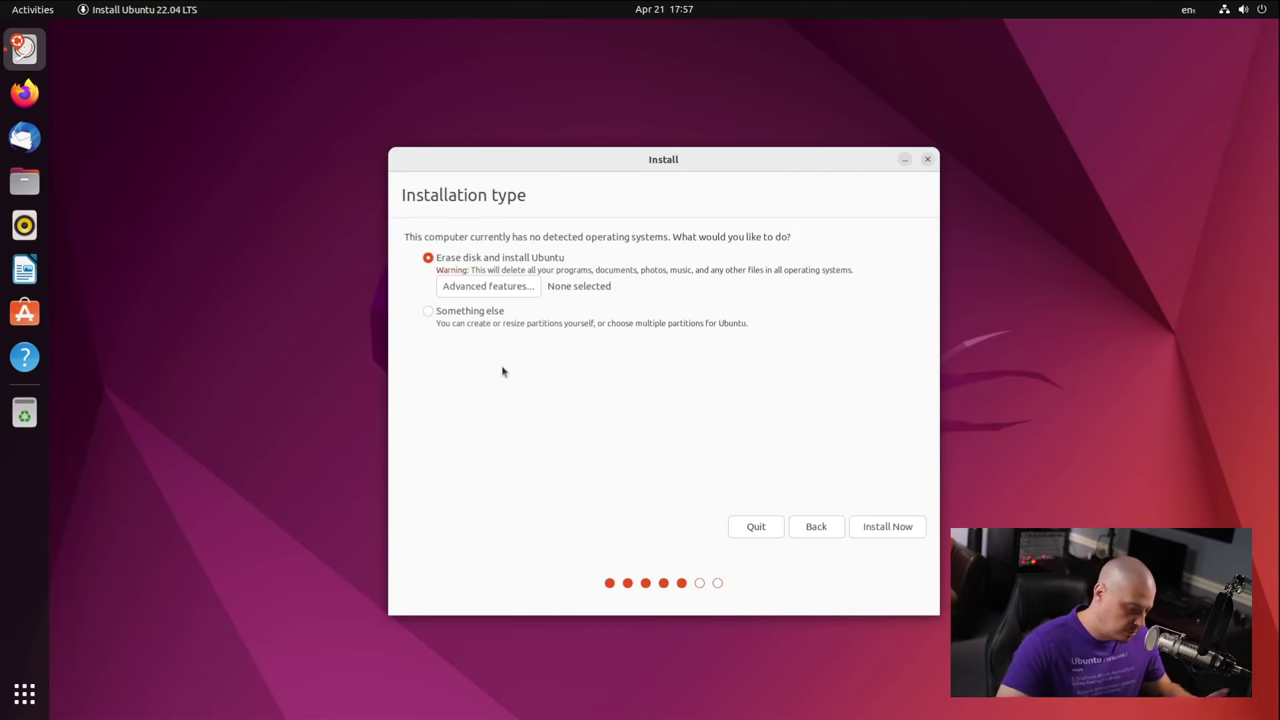
click(878, 530)
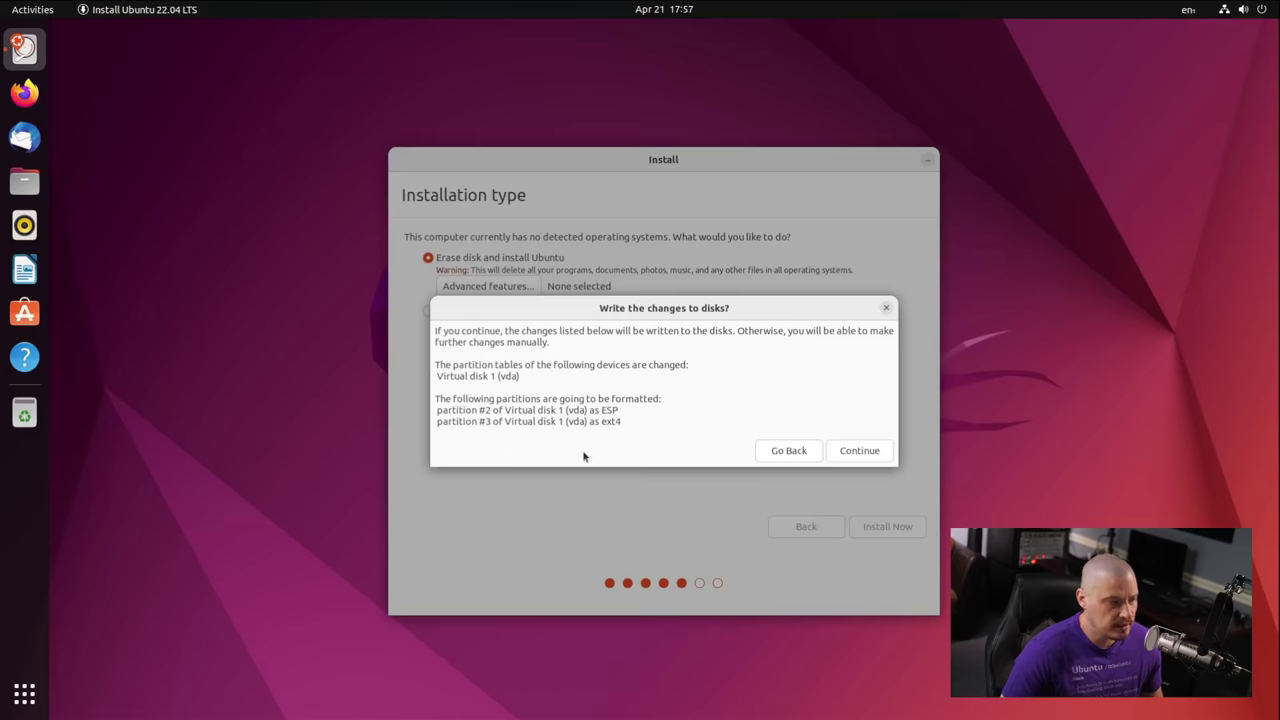
click(875, 451)
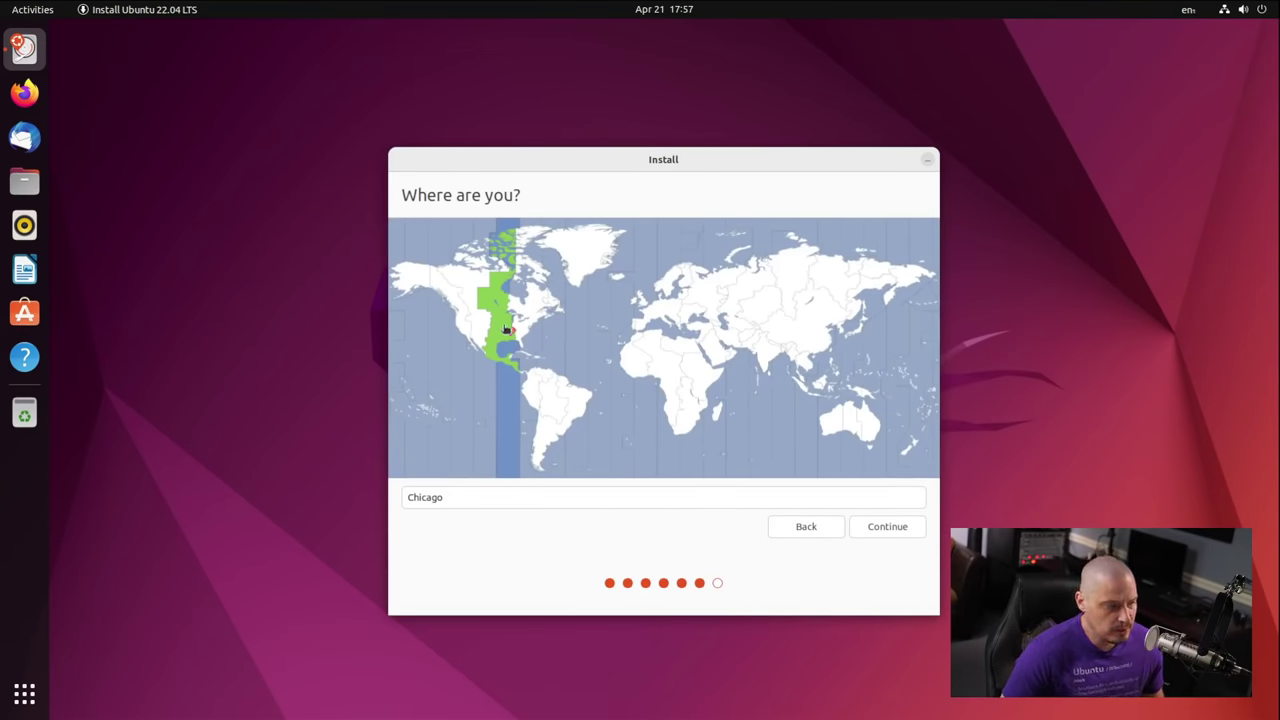
- Accept the Chicago time zone, enter the user's name, and set computer name ubuntu-virt
click(890, 526)
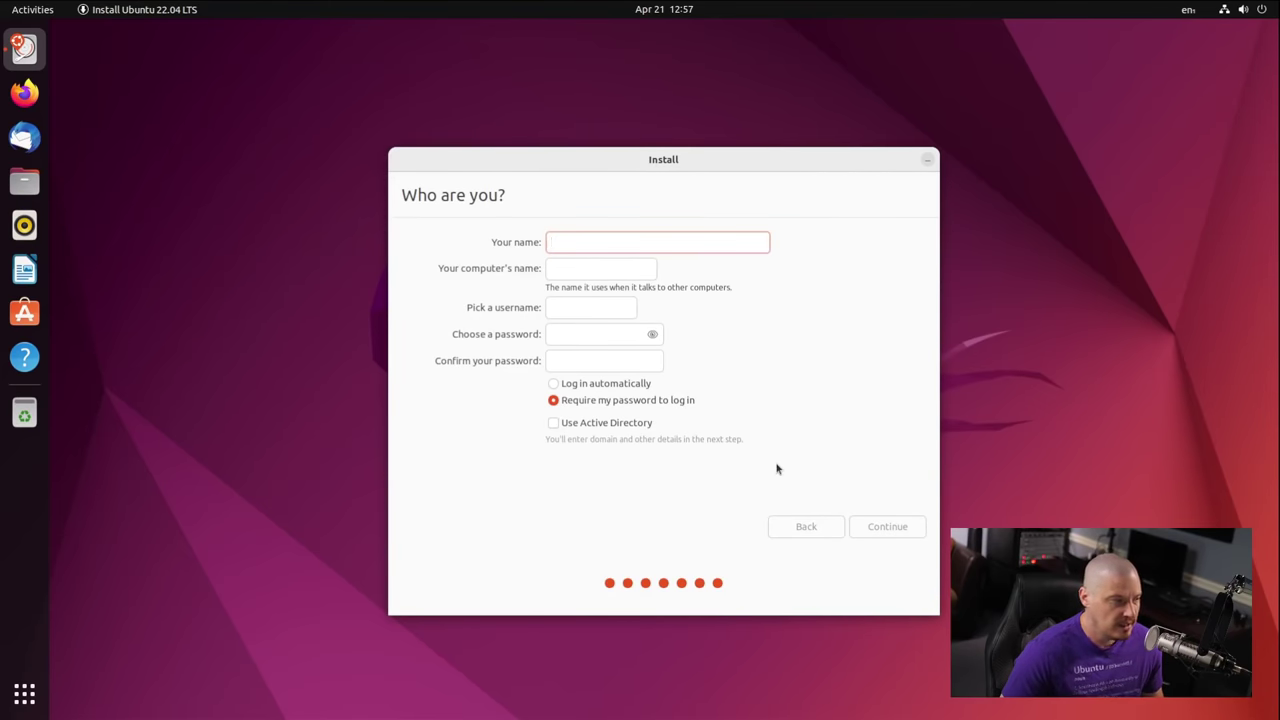
text(dt)
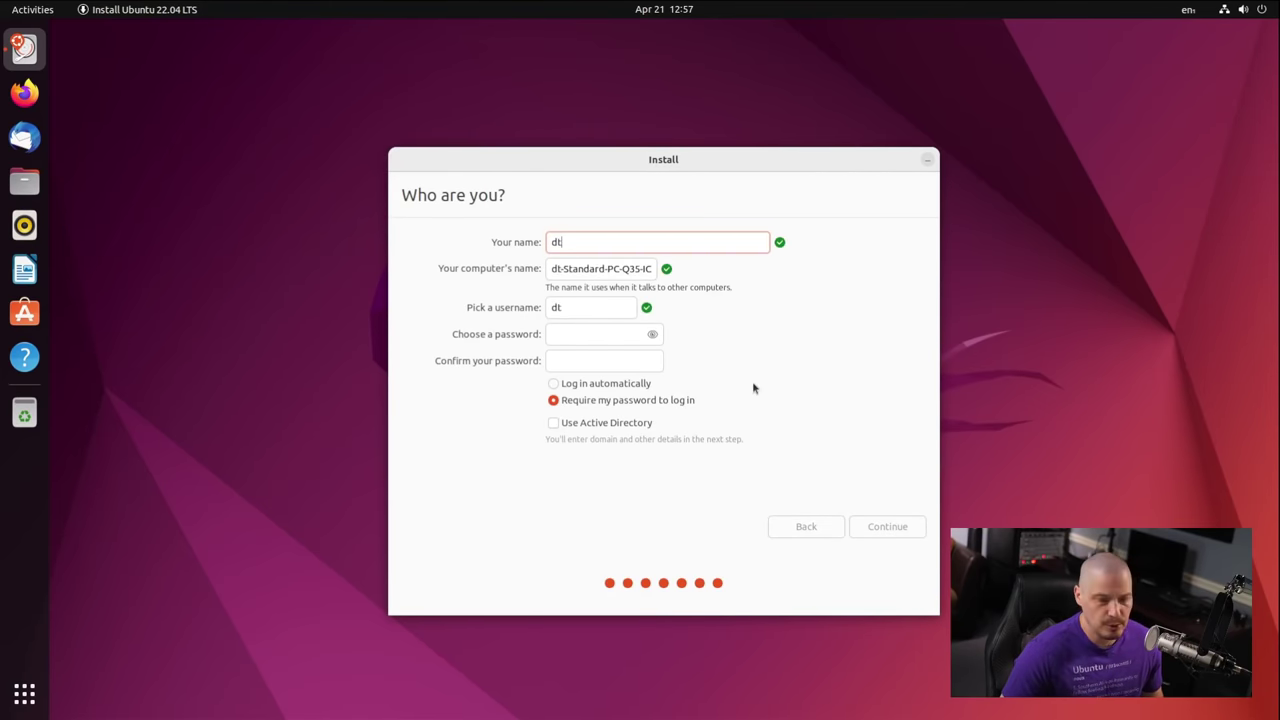
triple_click(577, 268)
text(ubuntu)
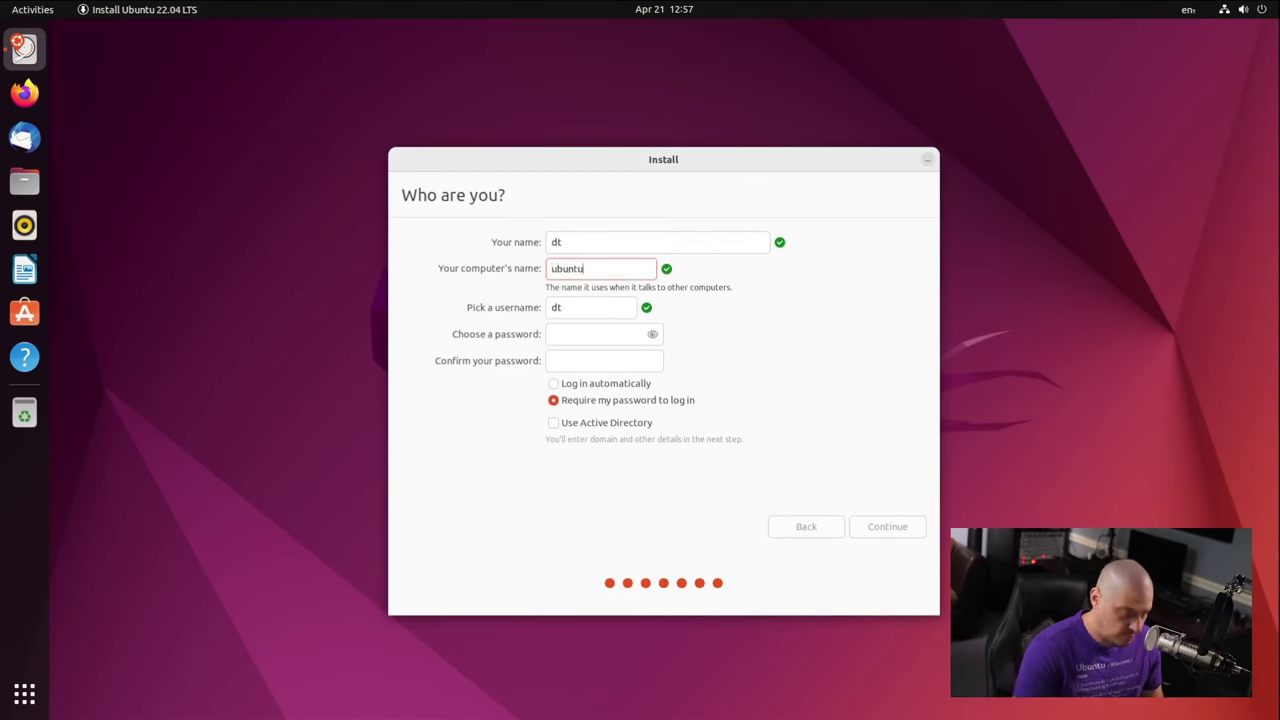
text(-virt)
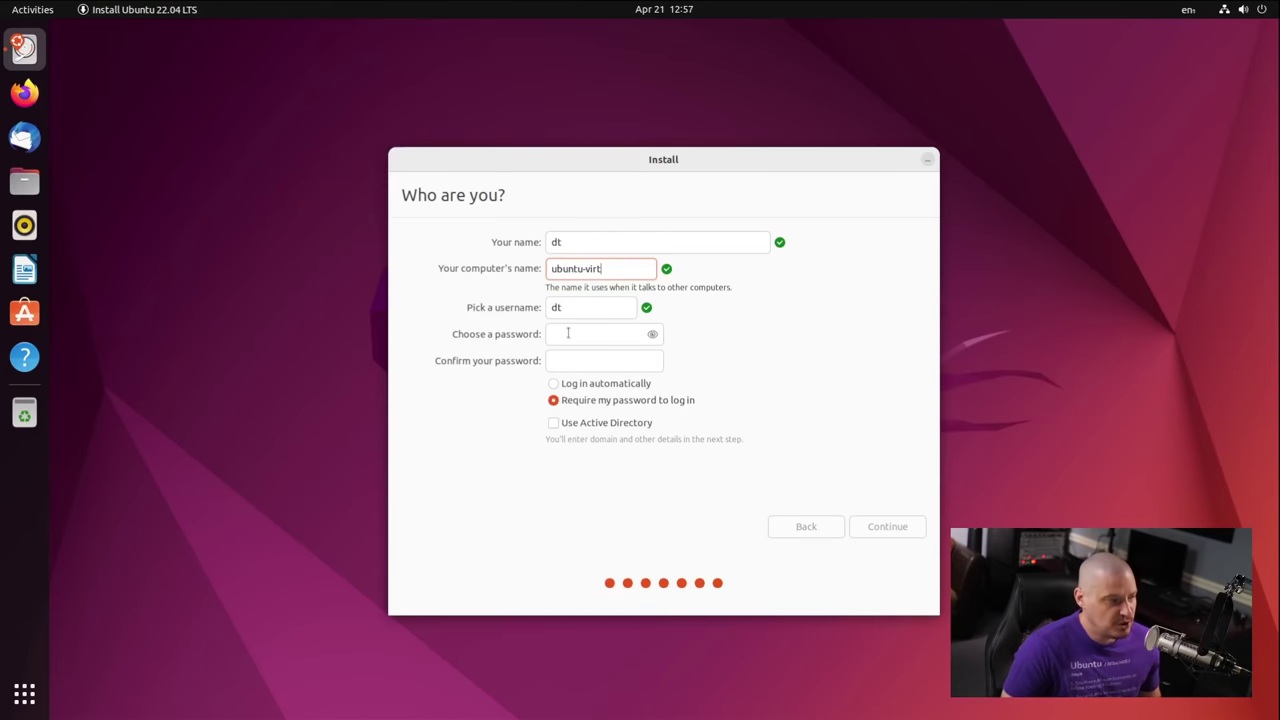
- Enter and confirm the account password, then begin the installation
click(568, 333)
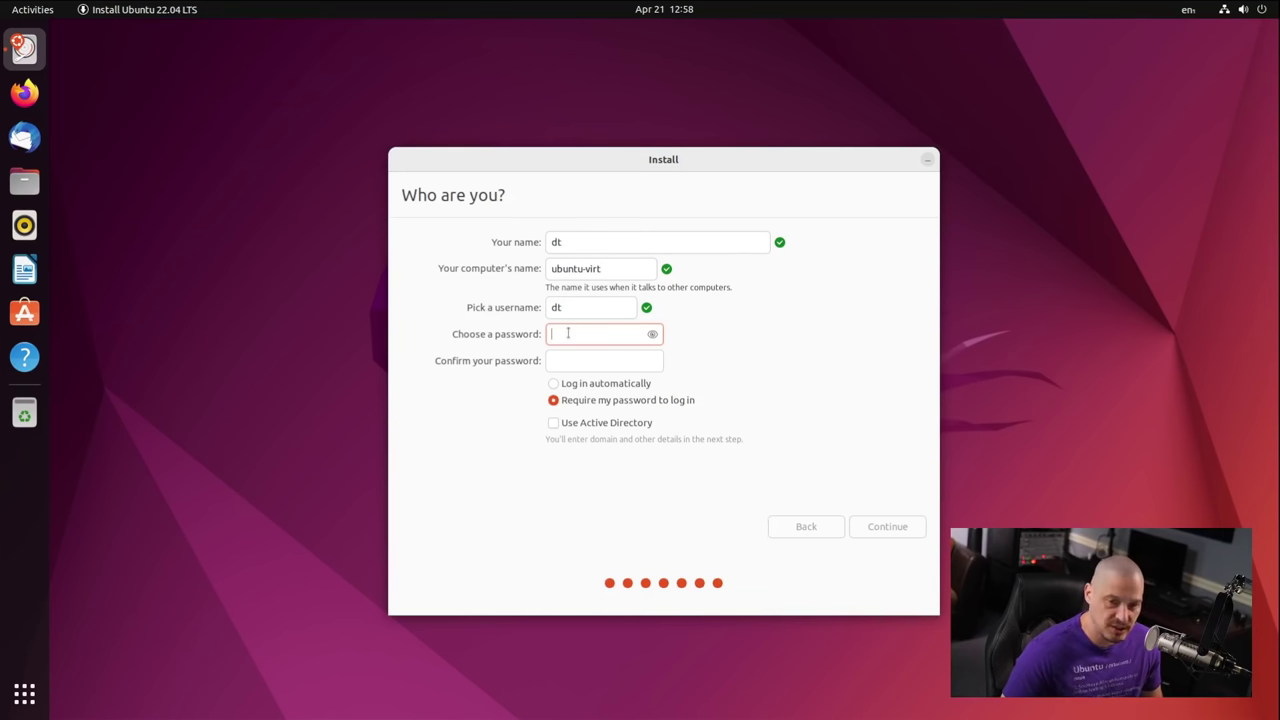
text(••)
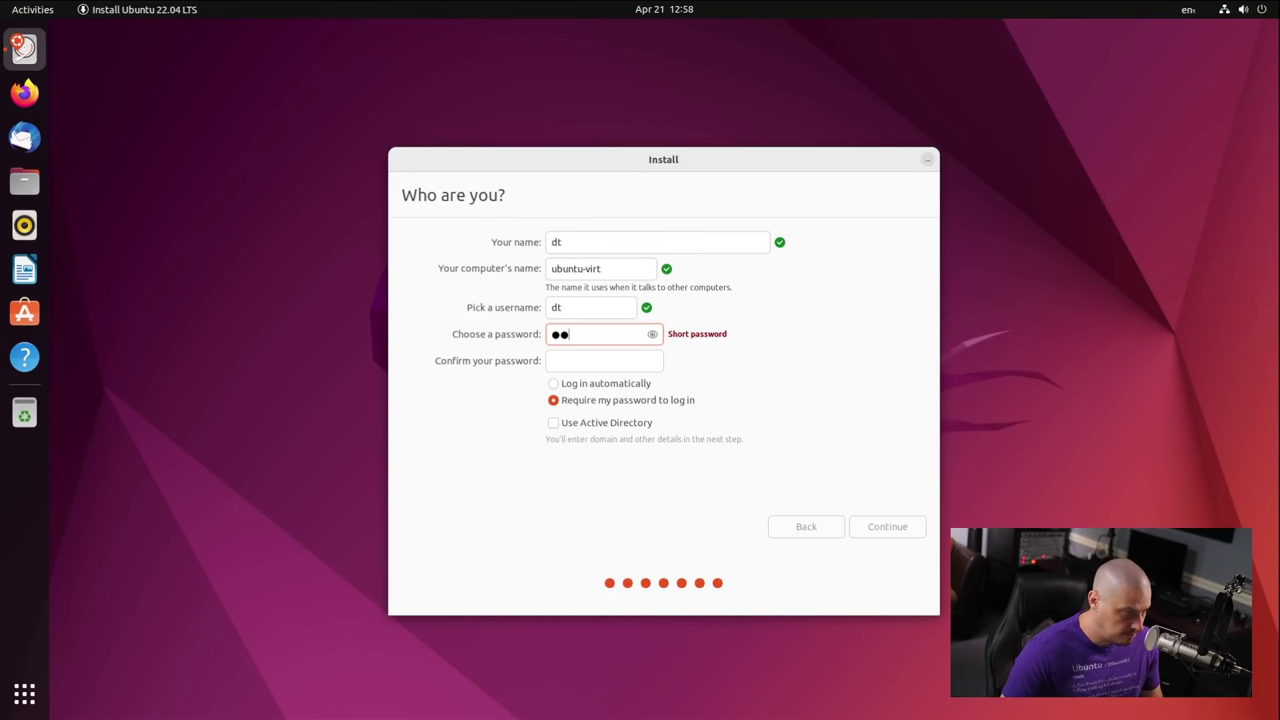
click(562, 360)
text(••)
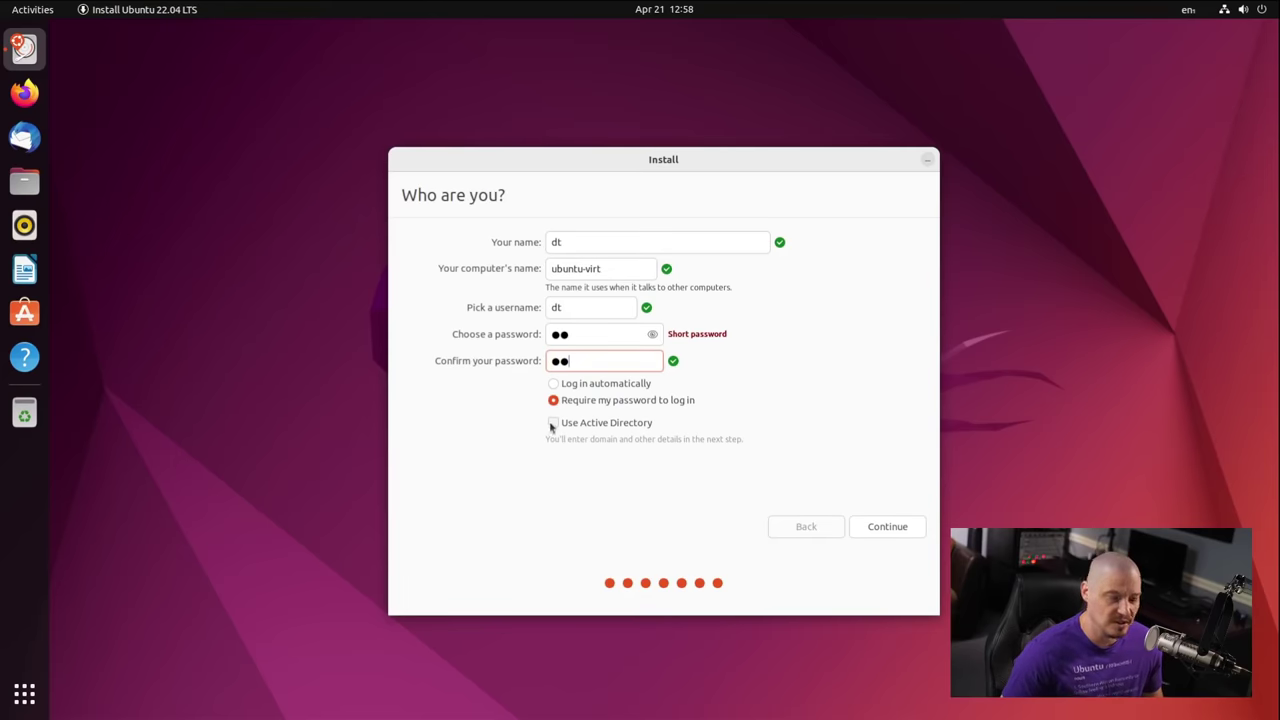
click(898, 529)
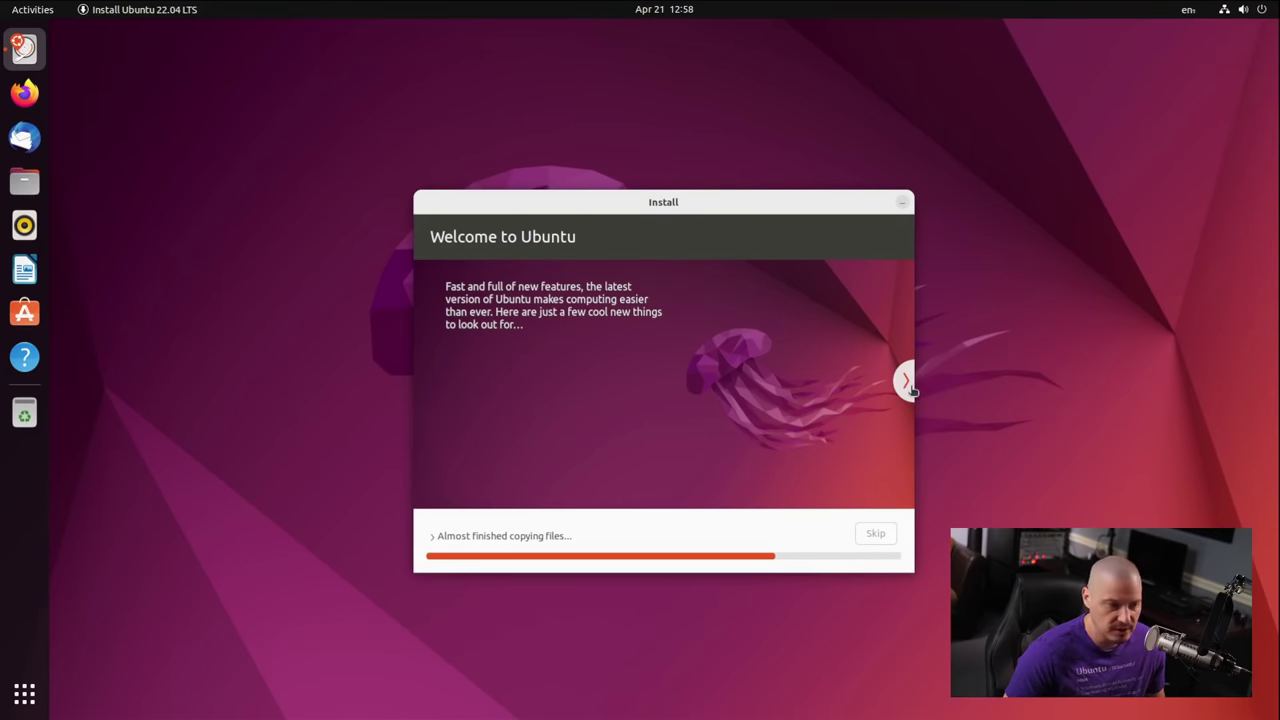
- Page through the installer slideshow, then restart into the installed system once complete
click(906, 381)
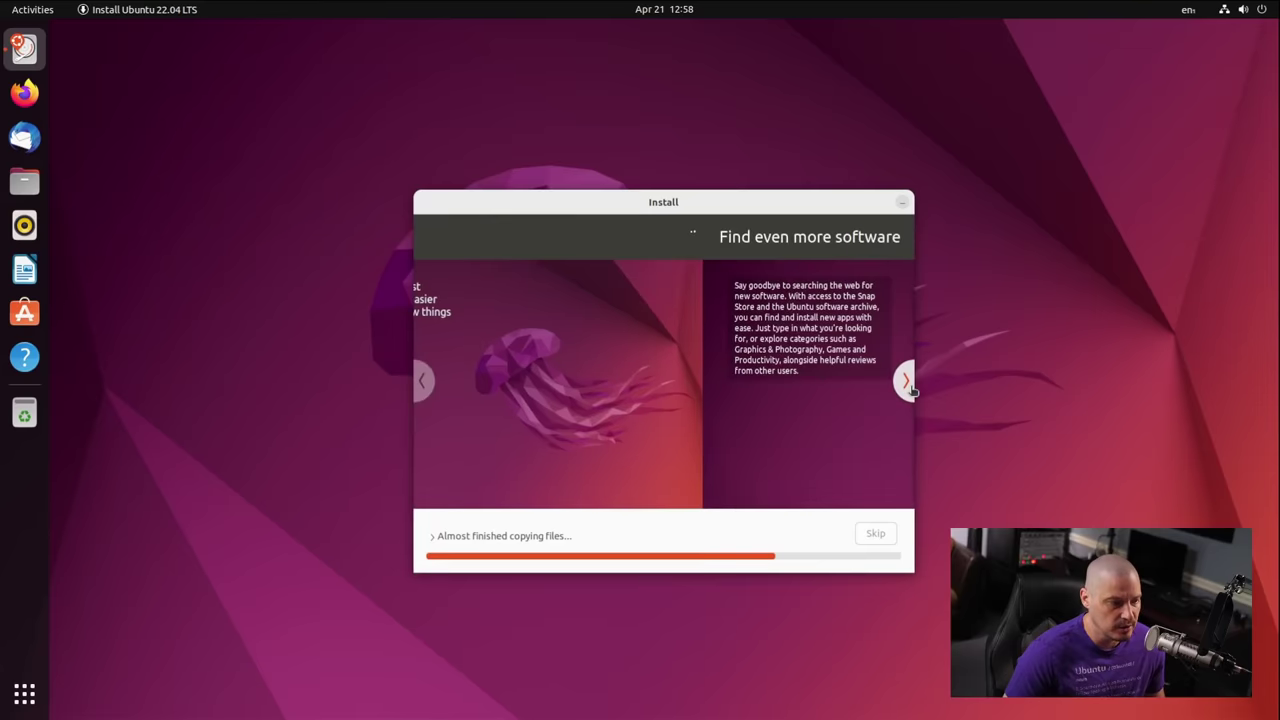
click(906, 382)
click(906, 382)
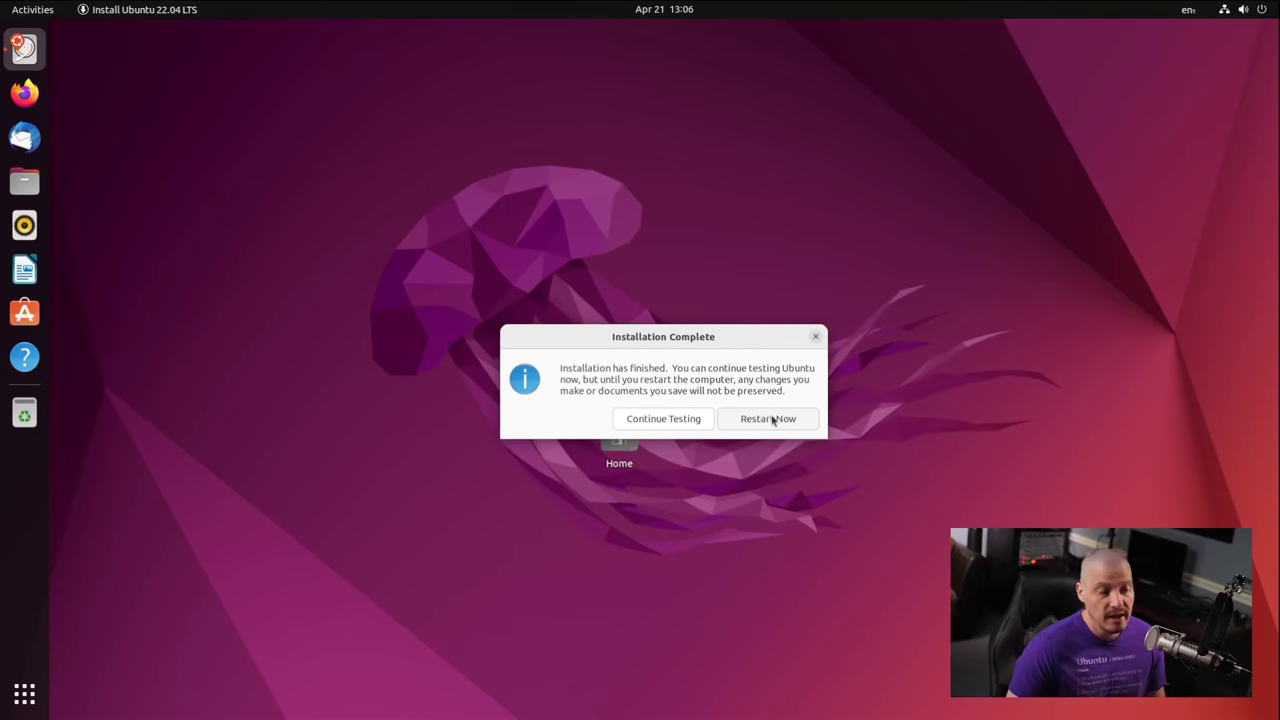
click(768, 422)
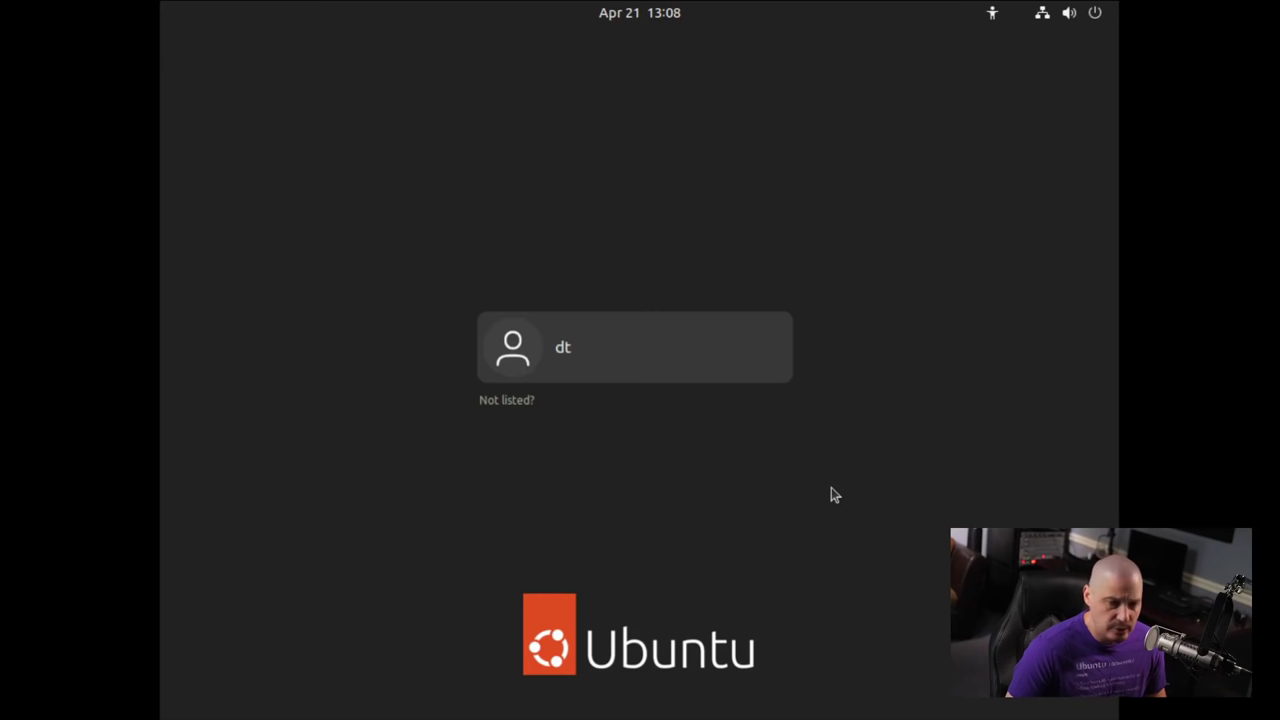
- Select the user account at the login screen and enter the password
click(580, 356)
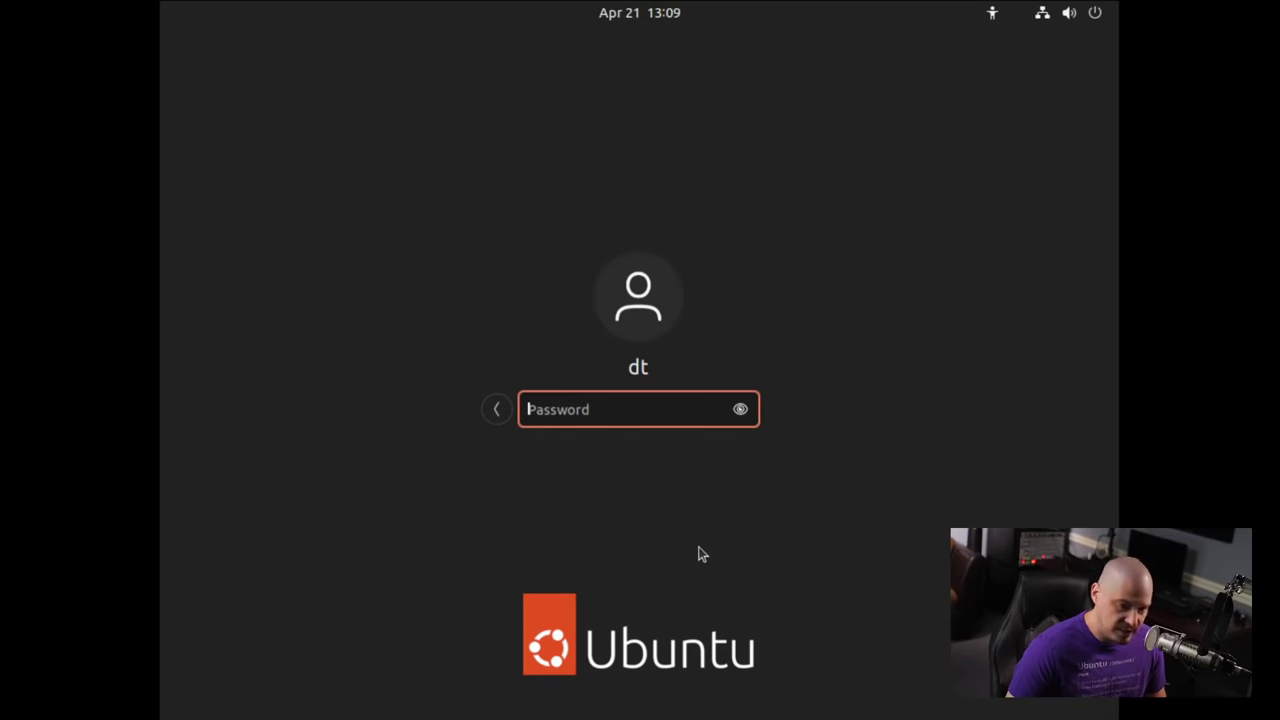
text(••)
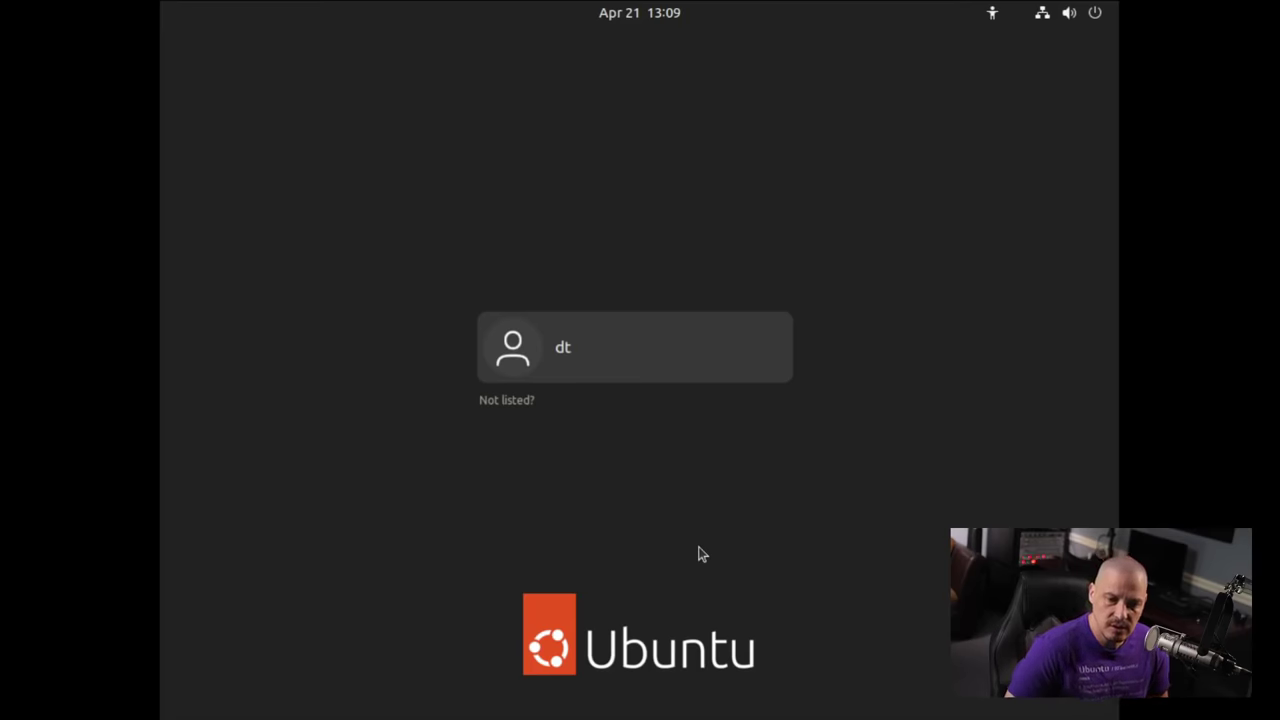
key(Return)
text(dt)
key(Return)
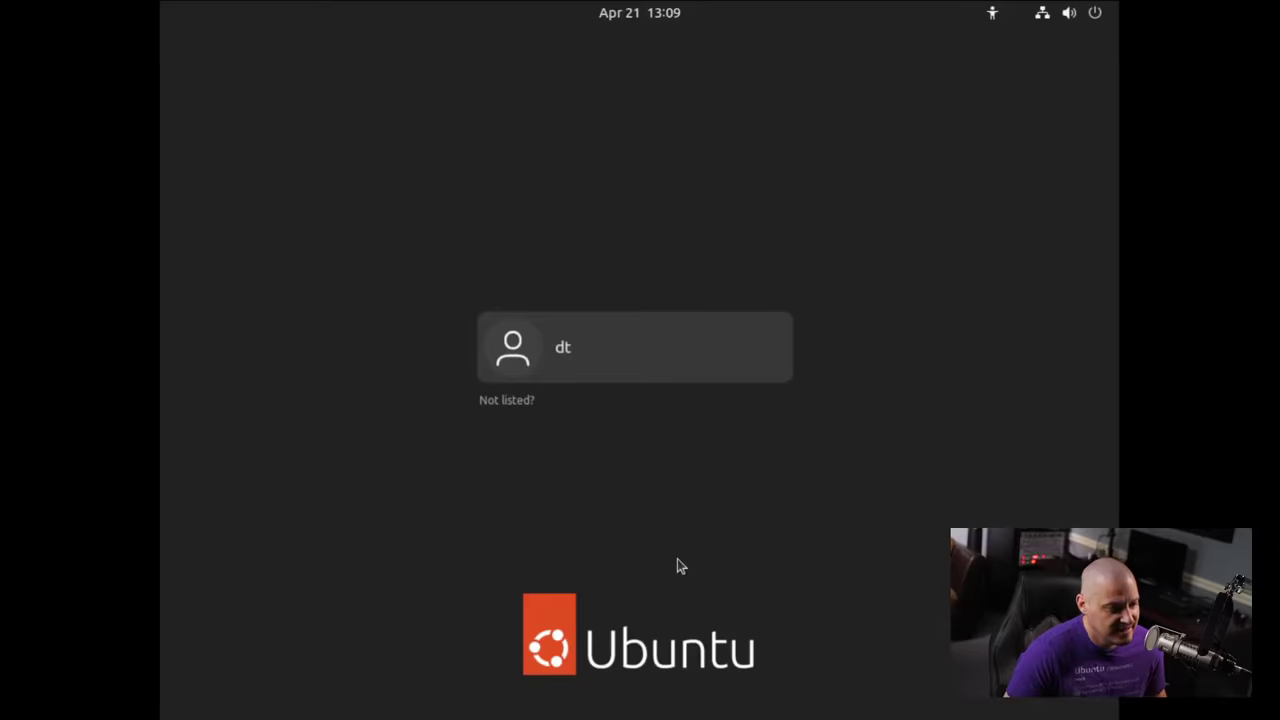
- Choose the Ubuntu on Xorg session and sign in with the account password
click(734, 355)
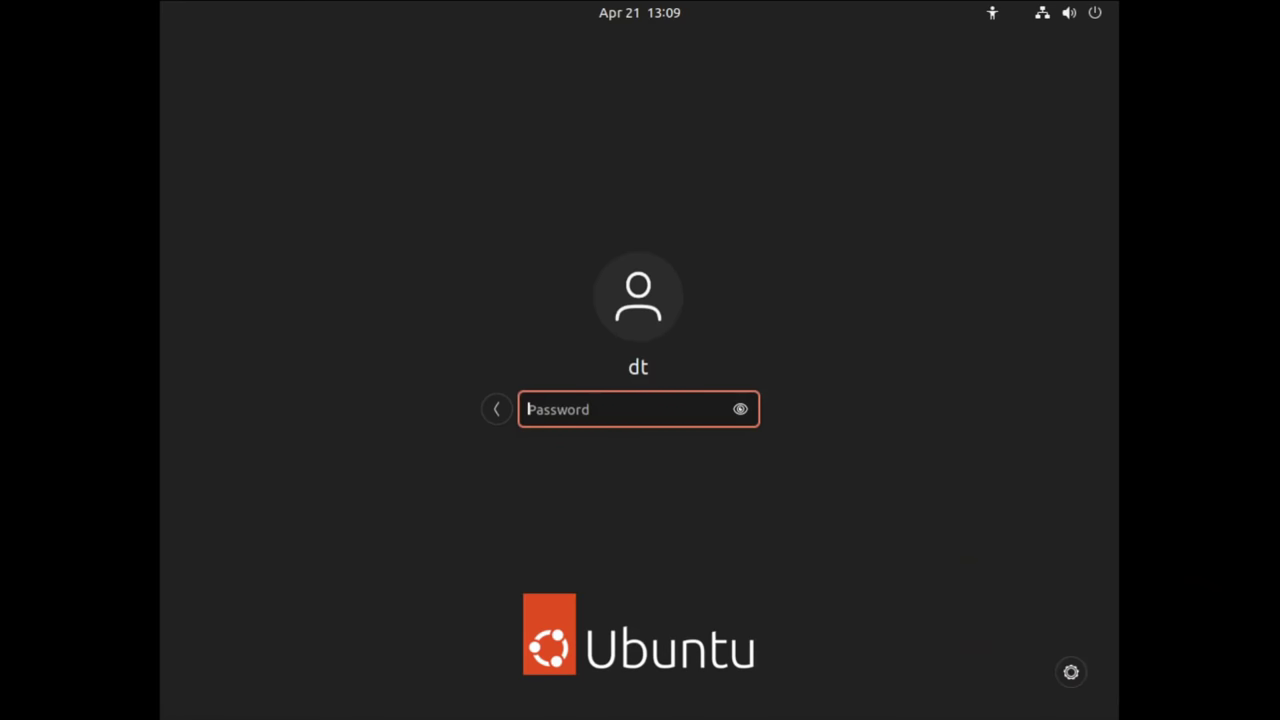
click(1071, 674)
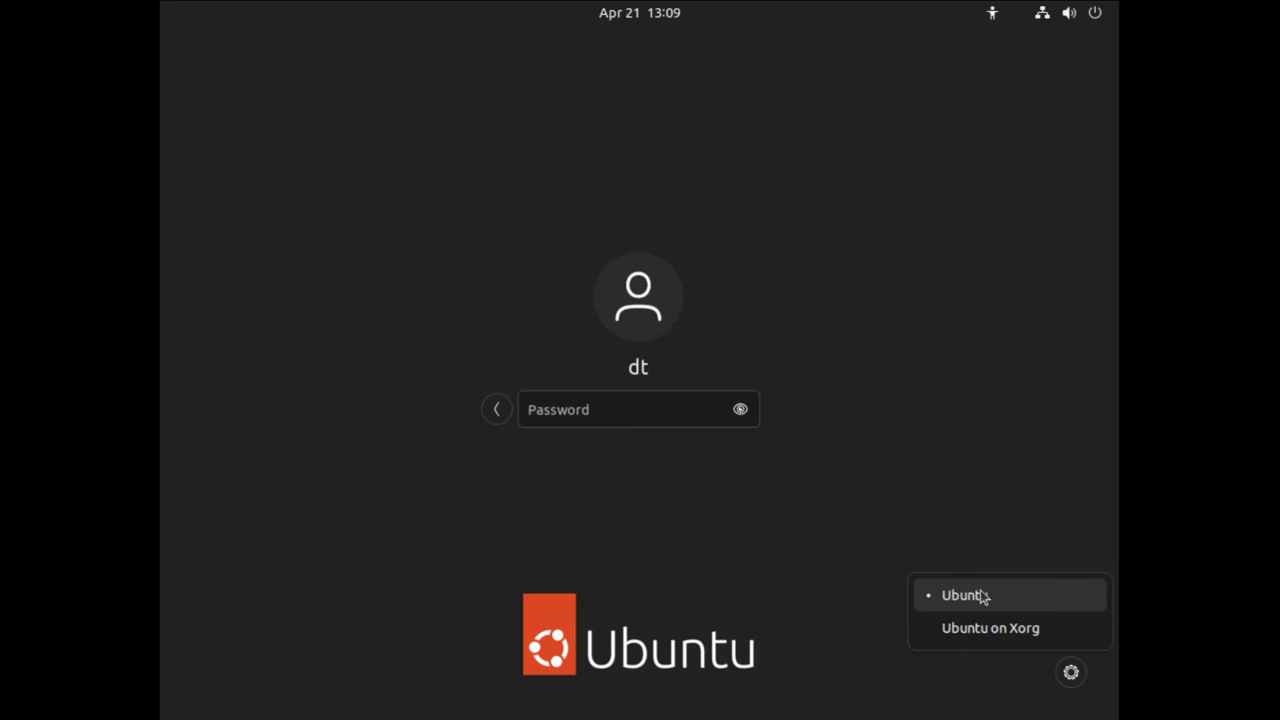
click(980, 626)
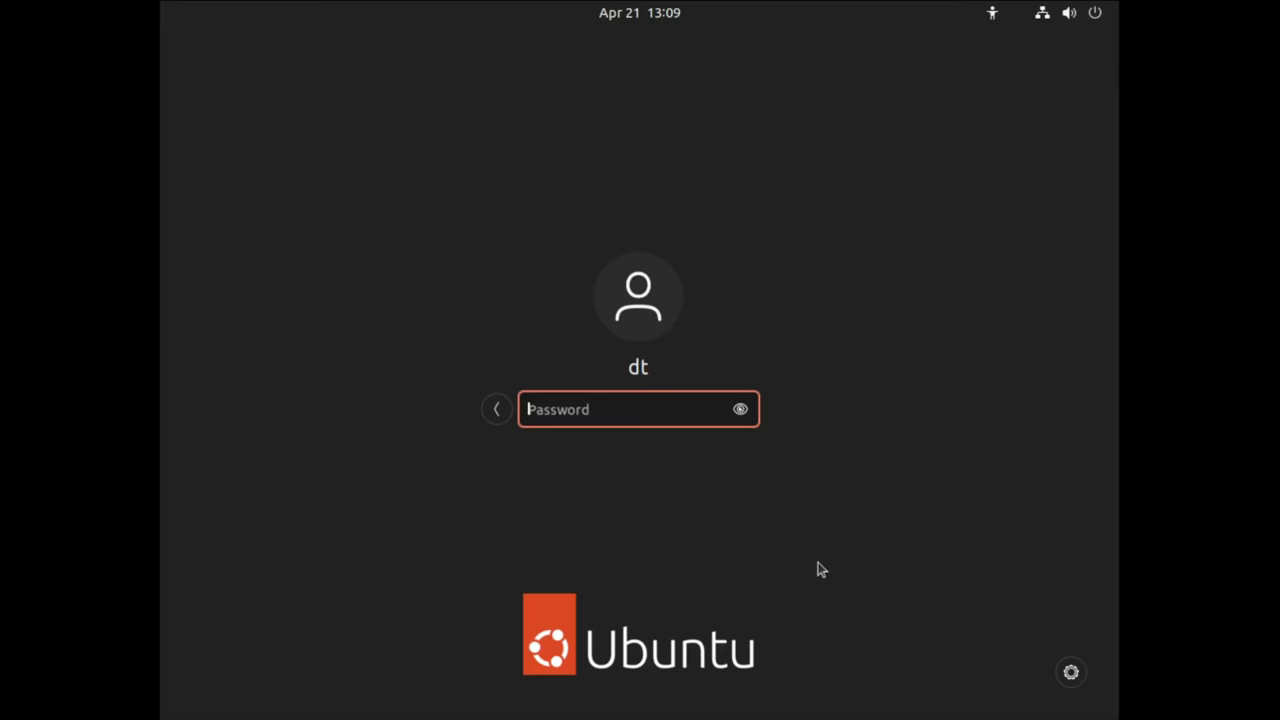
text(••)
key(Return)
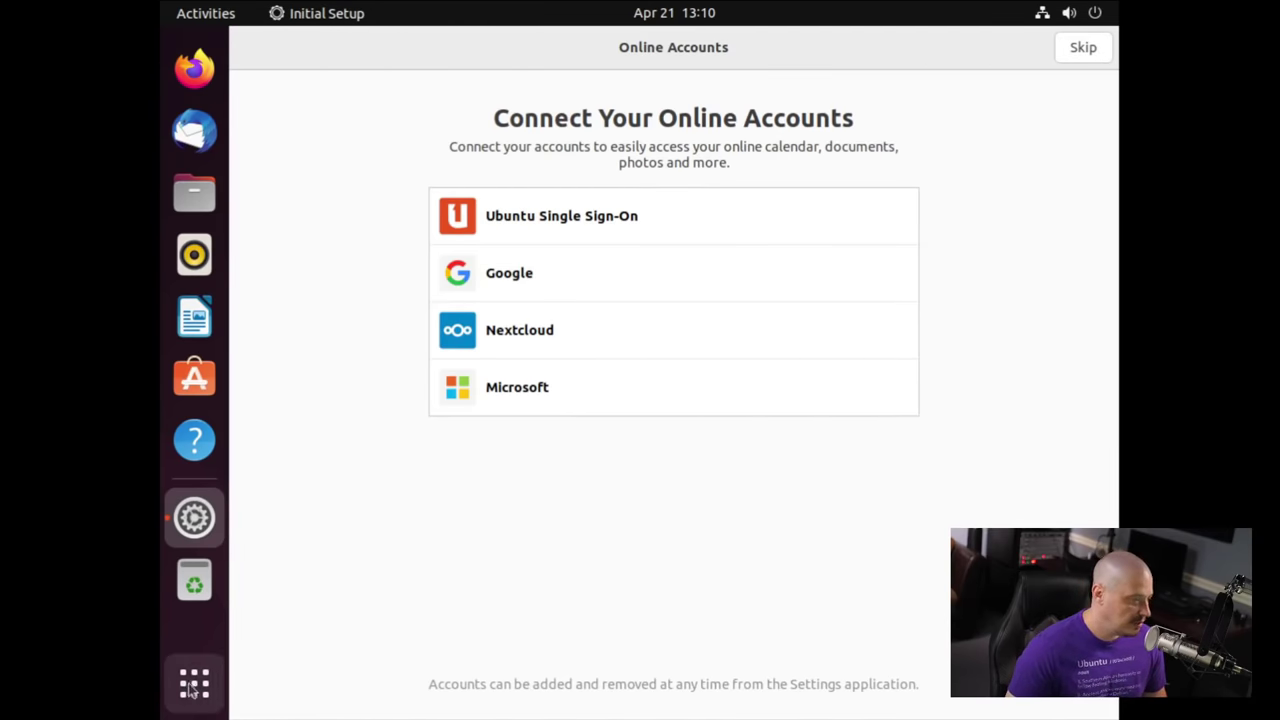
- Change and keep a new screen resolution in Displays settings, then close Settings
click(192, 686)
text(displ)
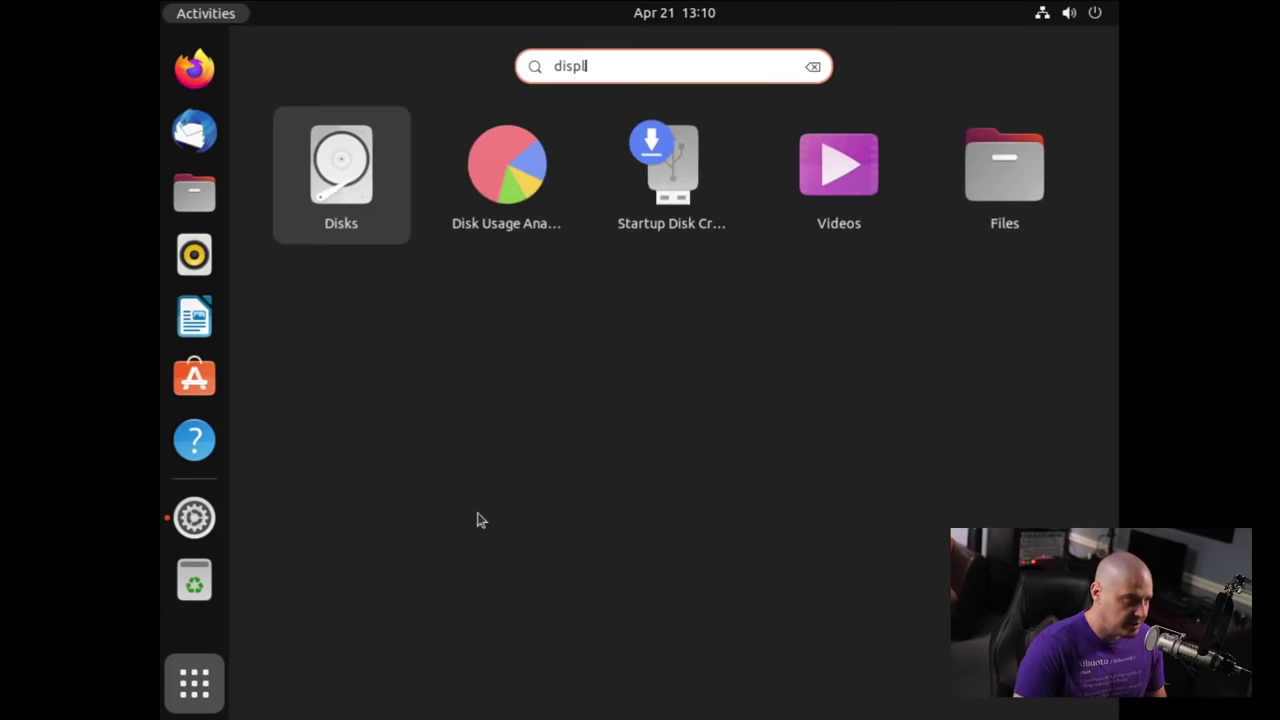
text(ay)
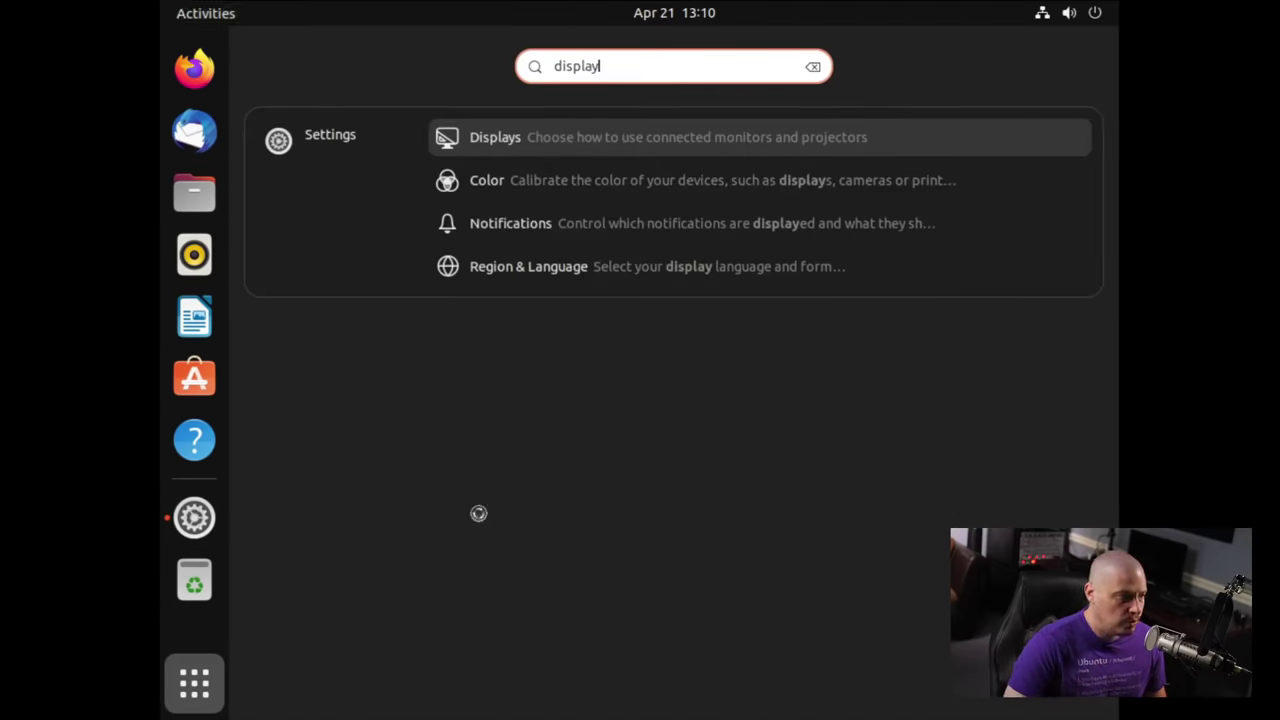
key(Return)
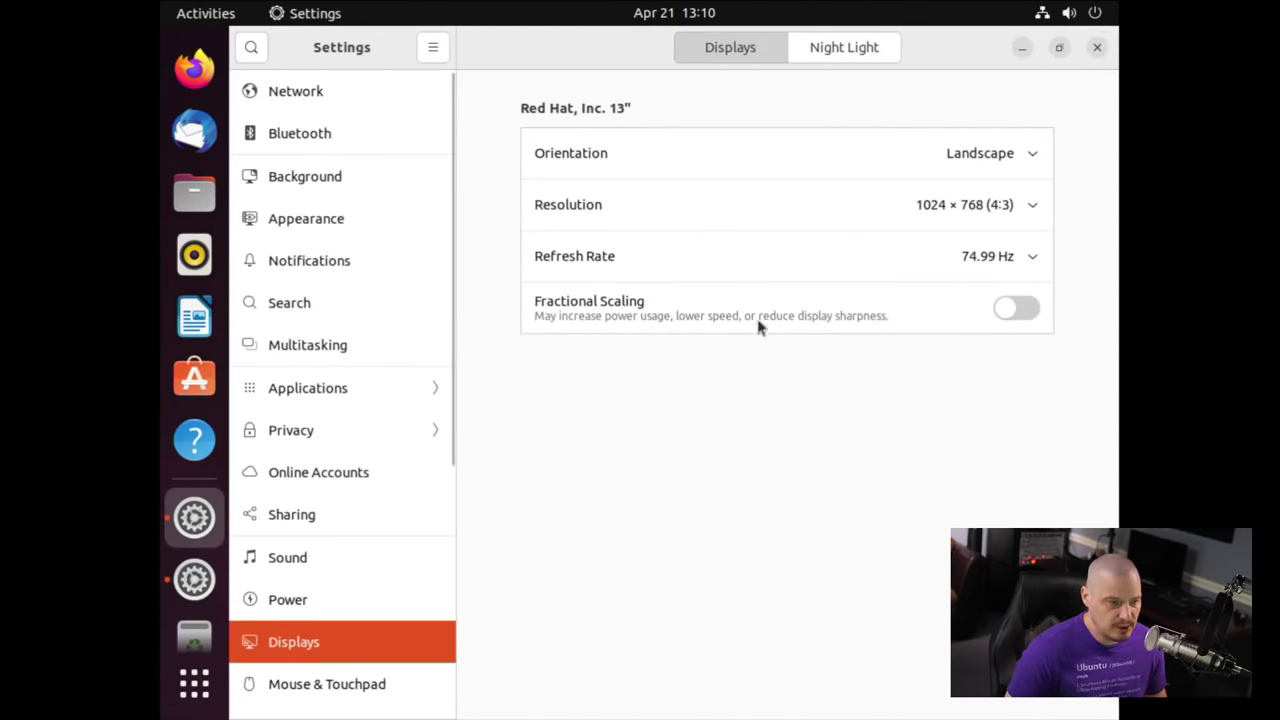
click(1033, 206)
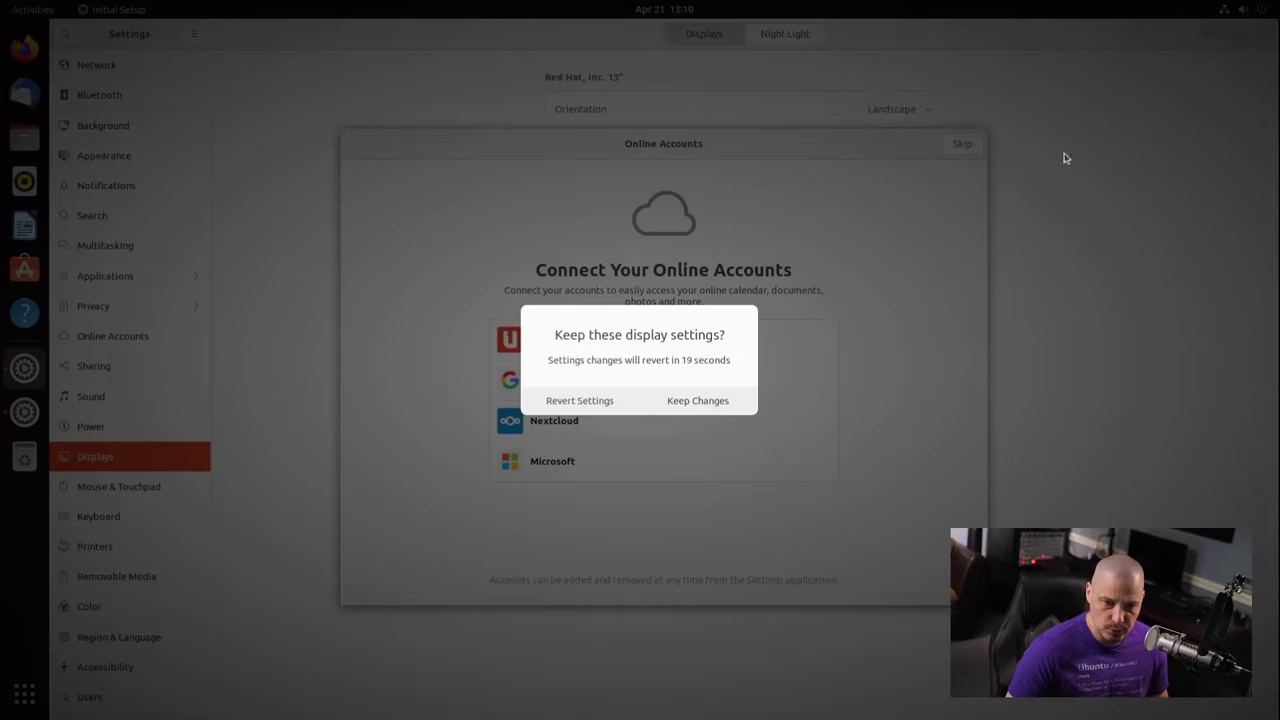
click(697, 401)
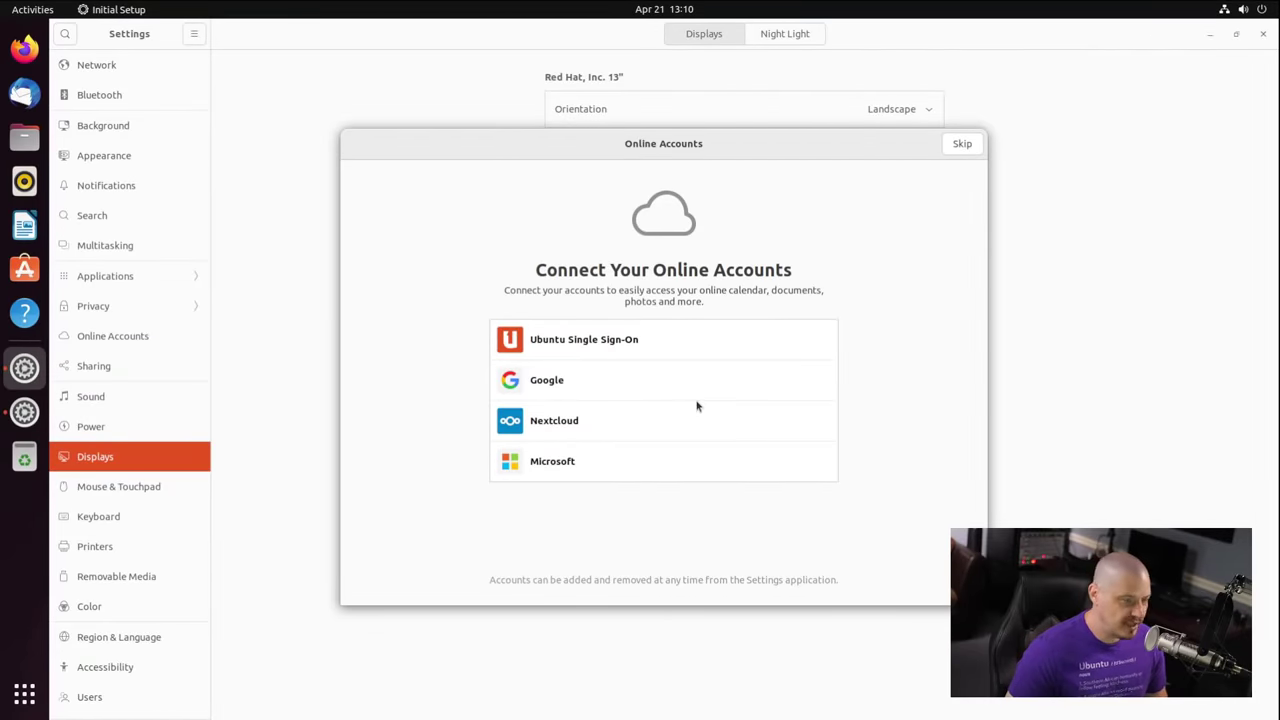
click(1260, 42)
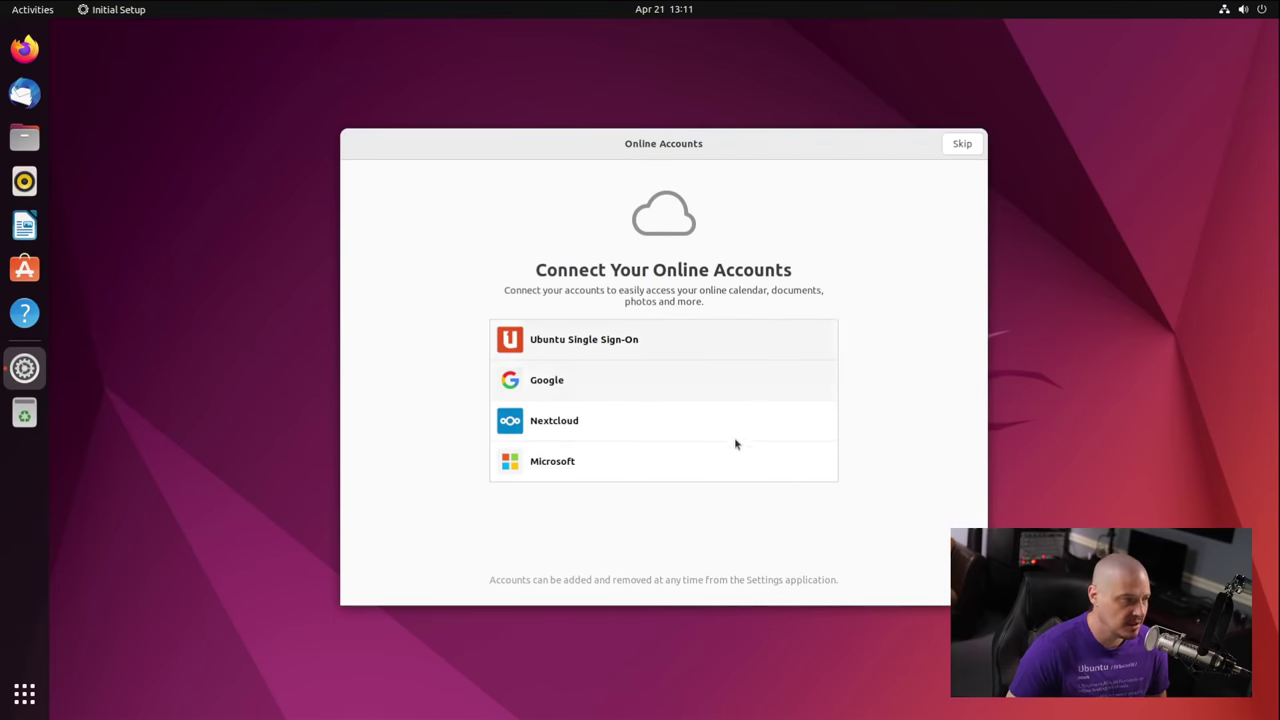
- Skip the Online Accounts page without connecting any account
click(962, 146)
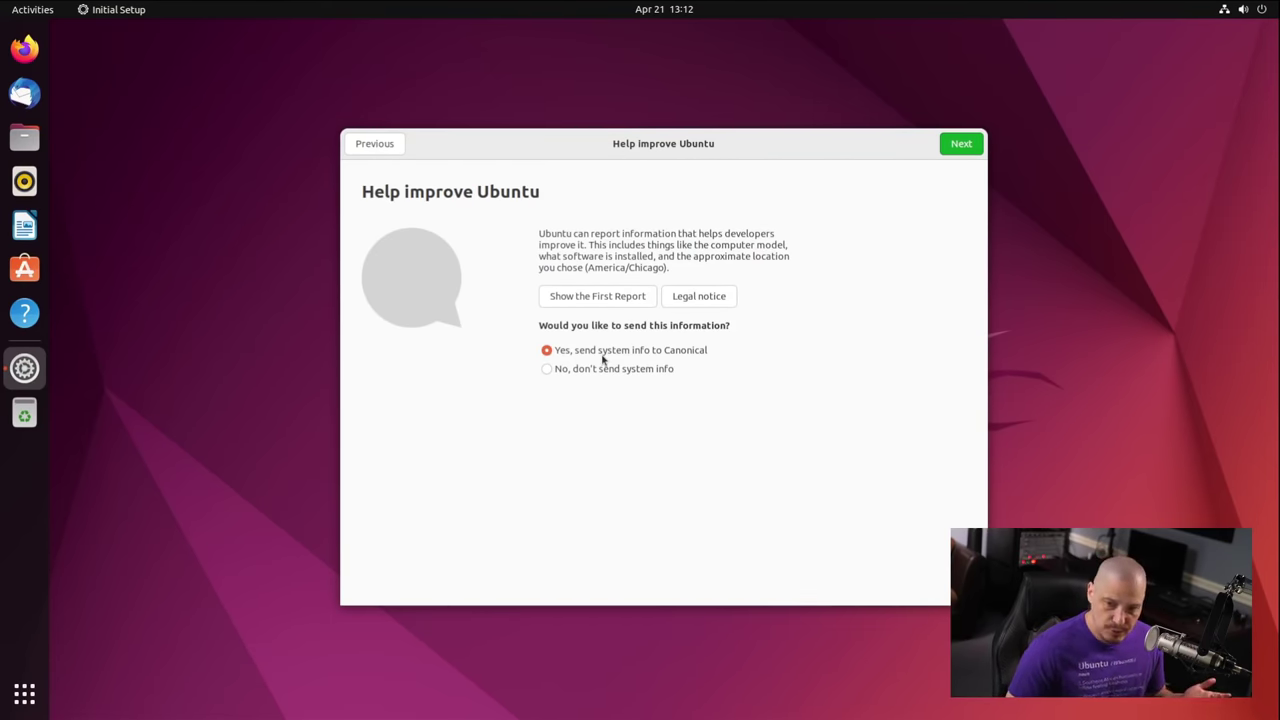
- Keep sending system info to Canonical and continue past Privacy to the Ready to go page
click(546, 369)
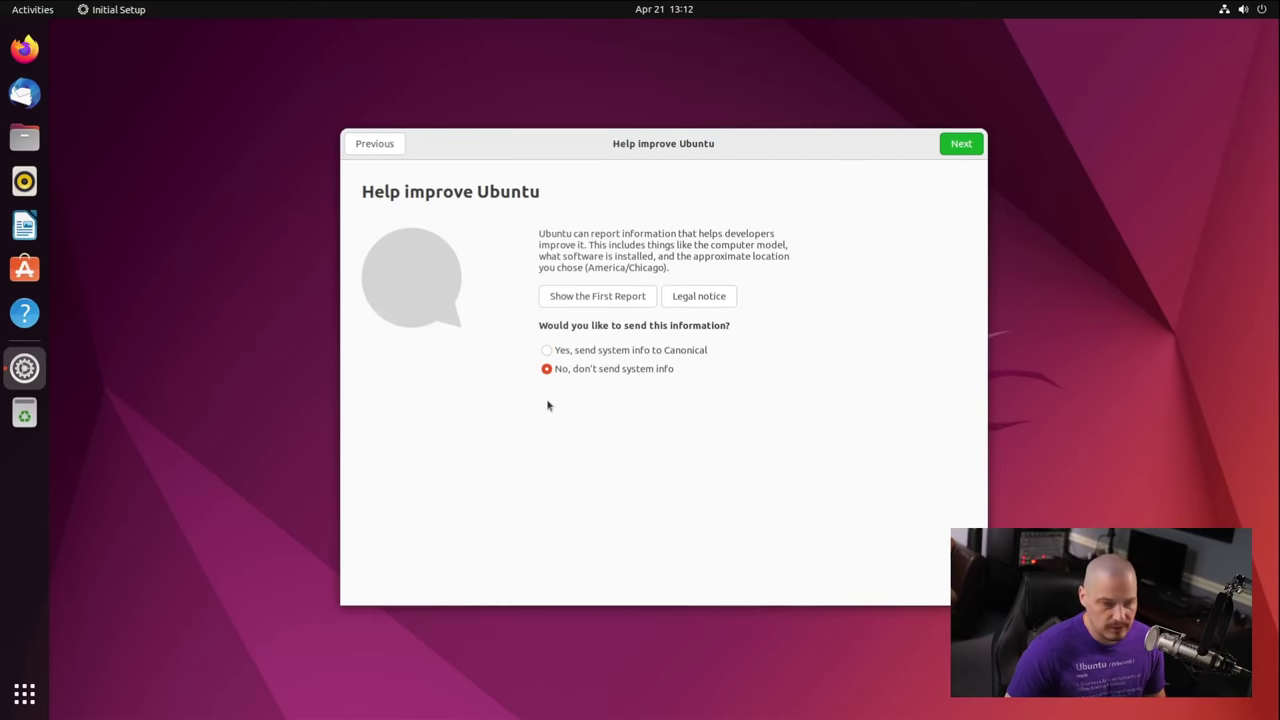
click(546, 350)
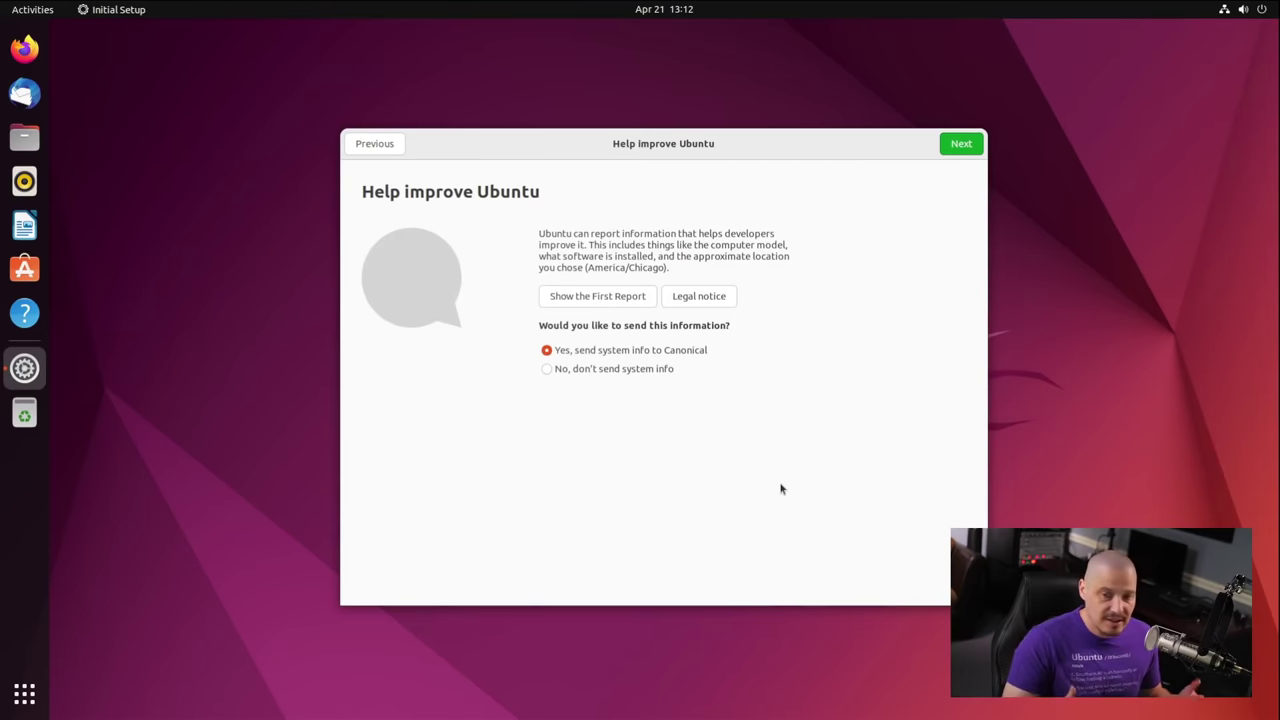
click(958, 146)
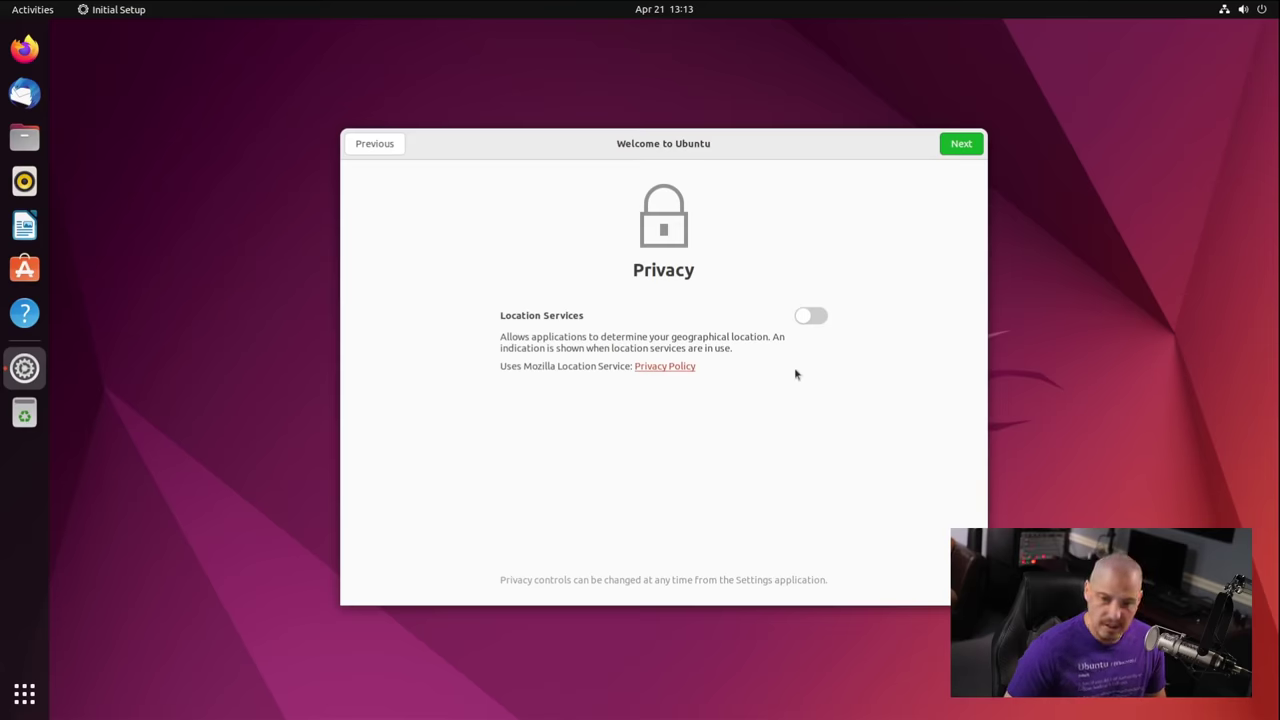
click(958, 145)
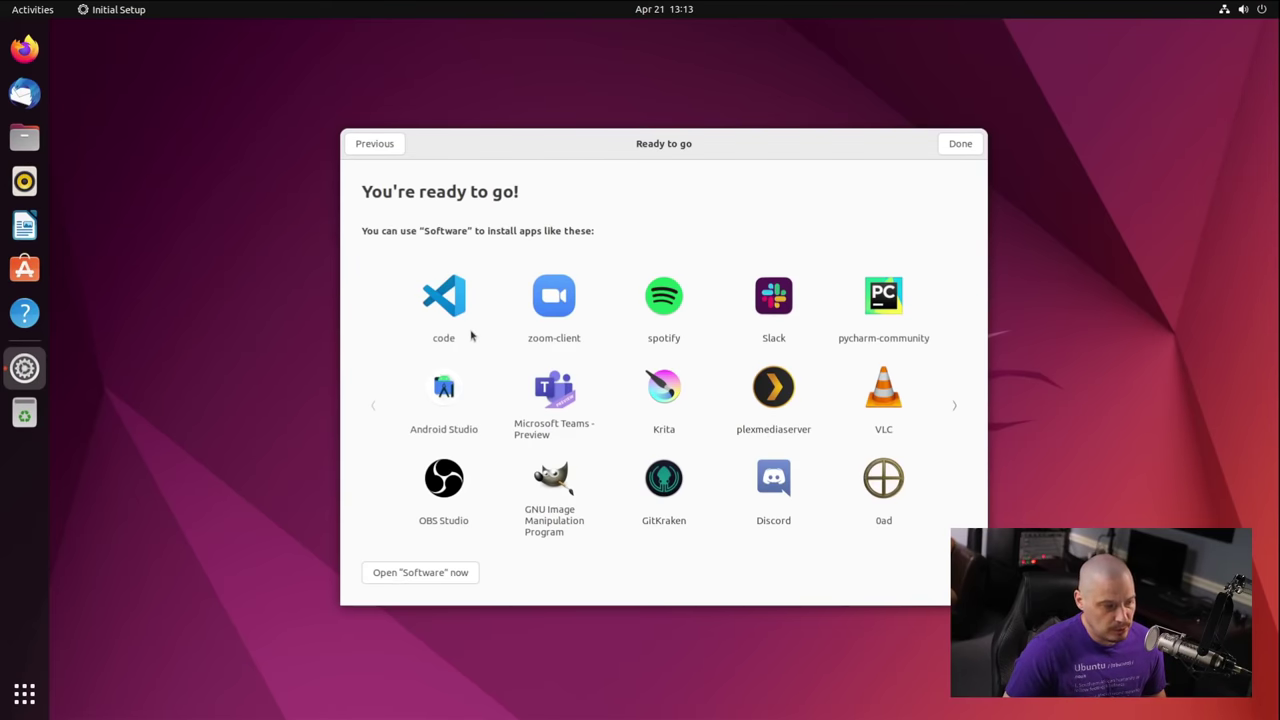
- Finish Initial Setup with Done, then try dragging the desktop Home icon and deselect it
click(965, 148)
drag(570, 372, 715, 530)
drag(620, 440, 100, 52)
click(269, 98)
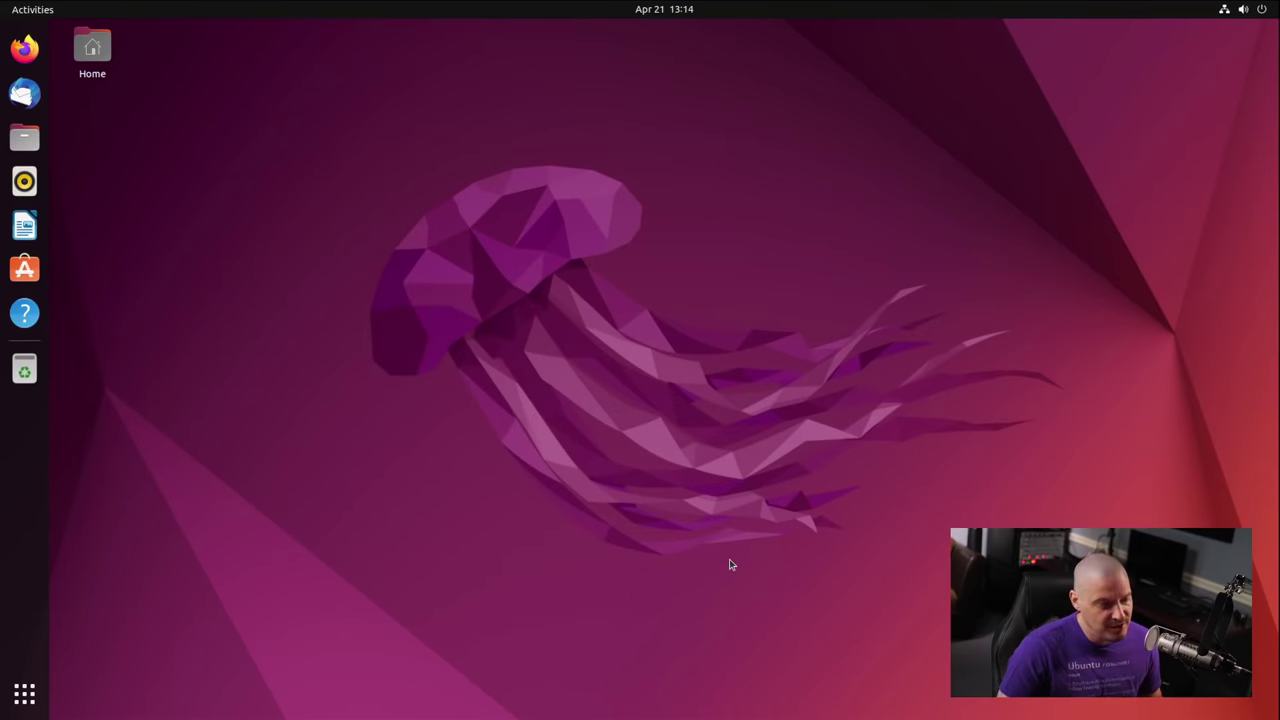
- Open the Home folder from the desktop and drag its Files window toward the screen centre
double_click(100, 50)
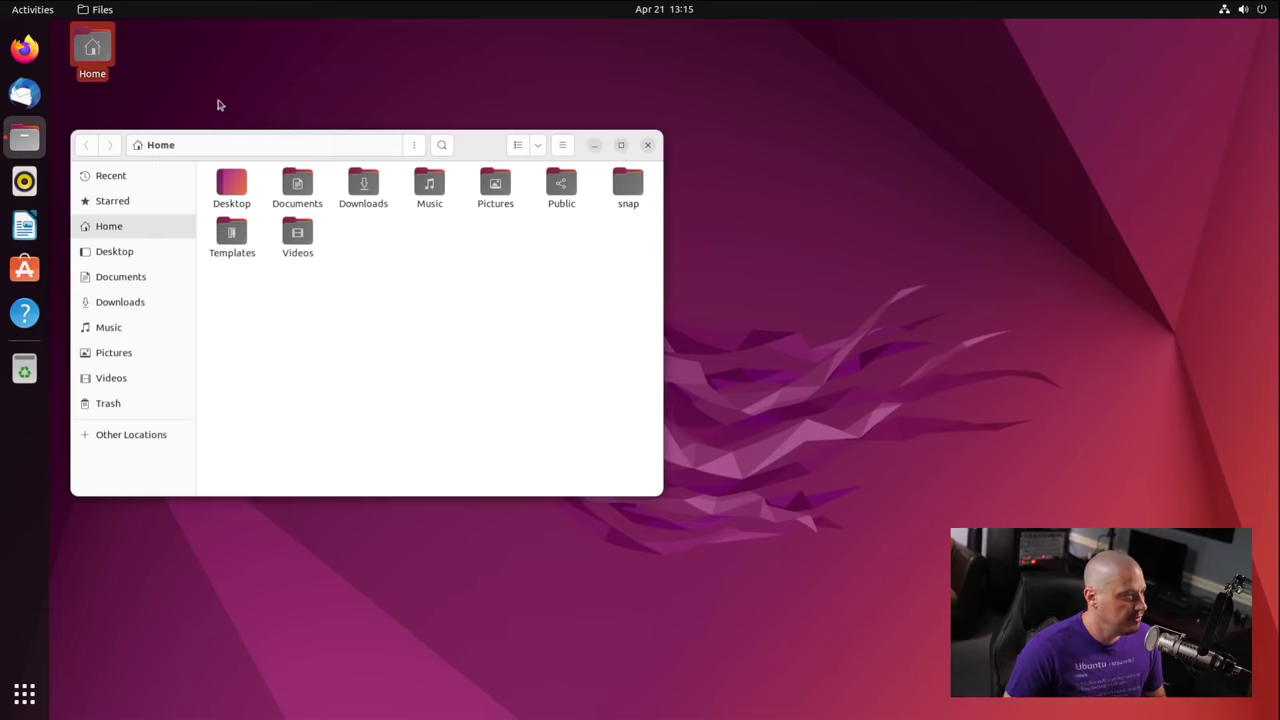
drag(474, 149, 756, 125)
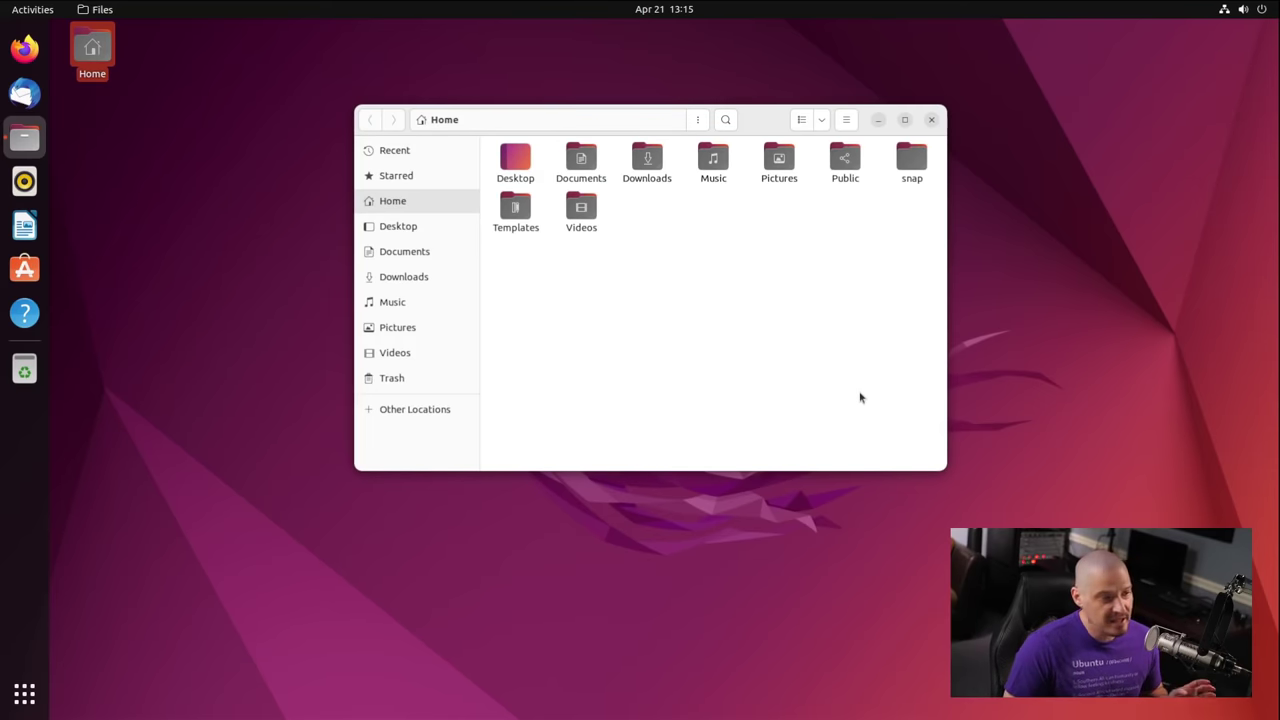
- Close the Home folder window and launch Settings on its Appearance page
click(931, 119)
click(25, 696)
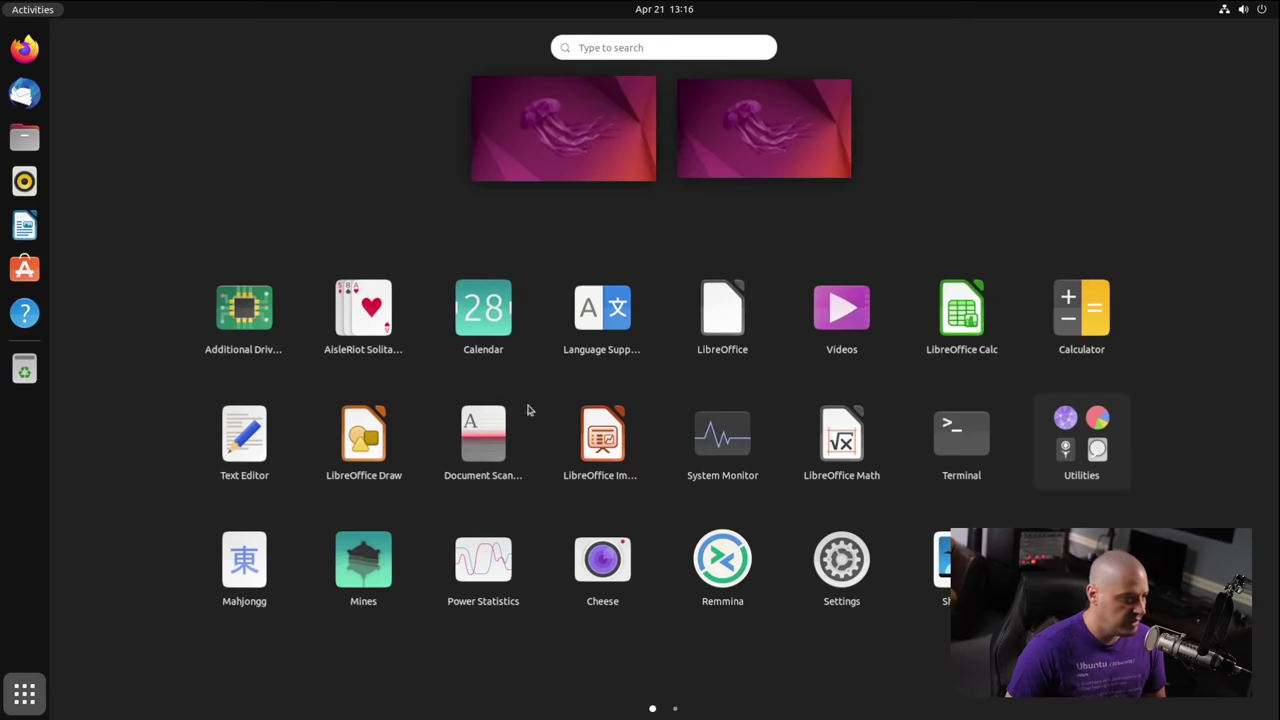
text(settings)
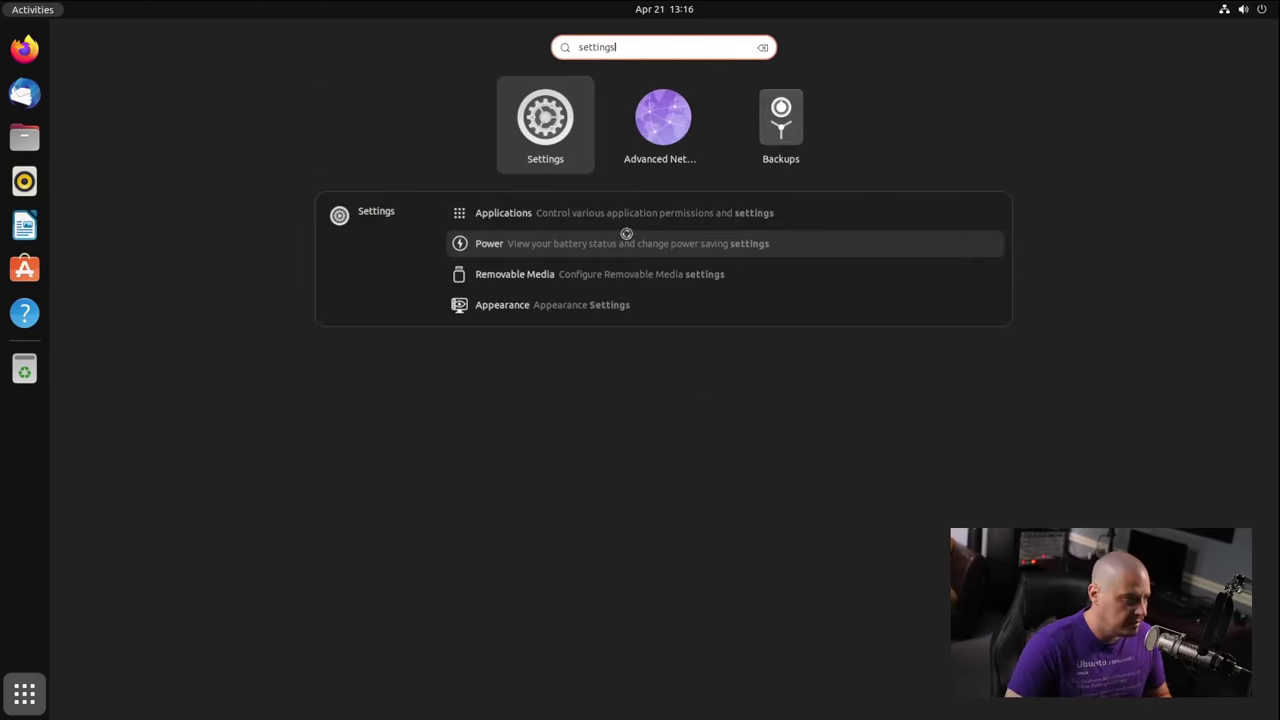
key(Return)
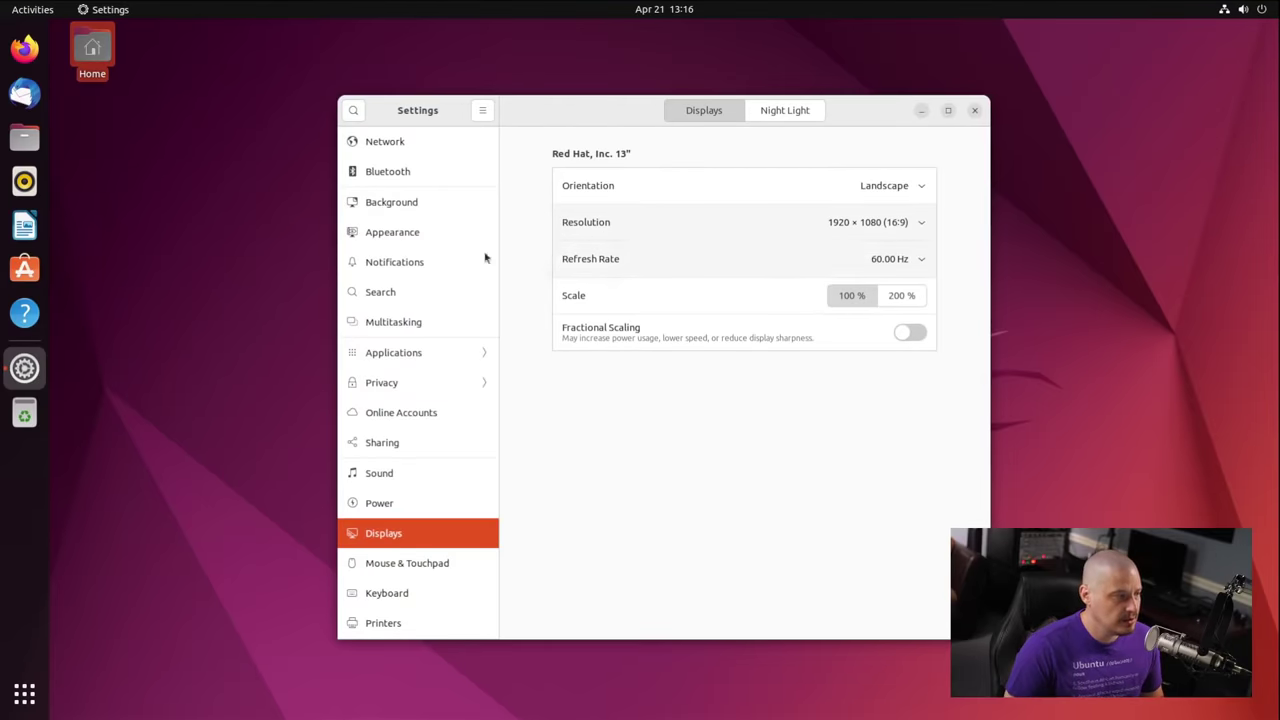
click(388, 234)
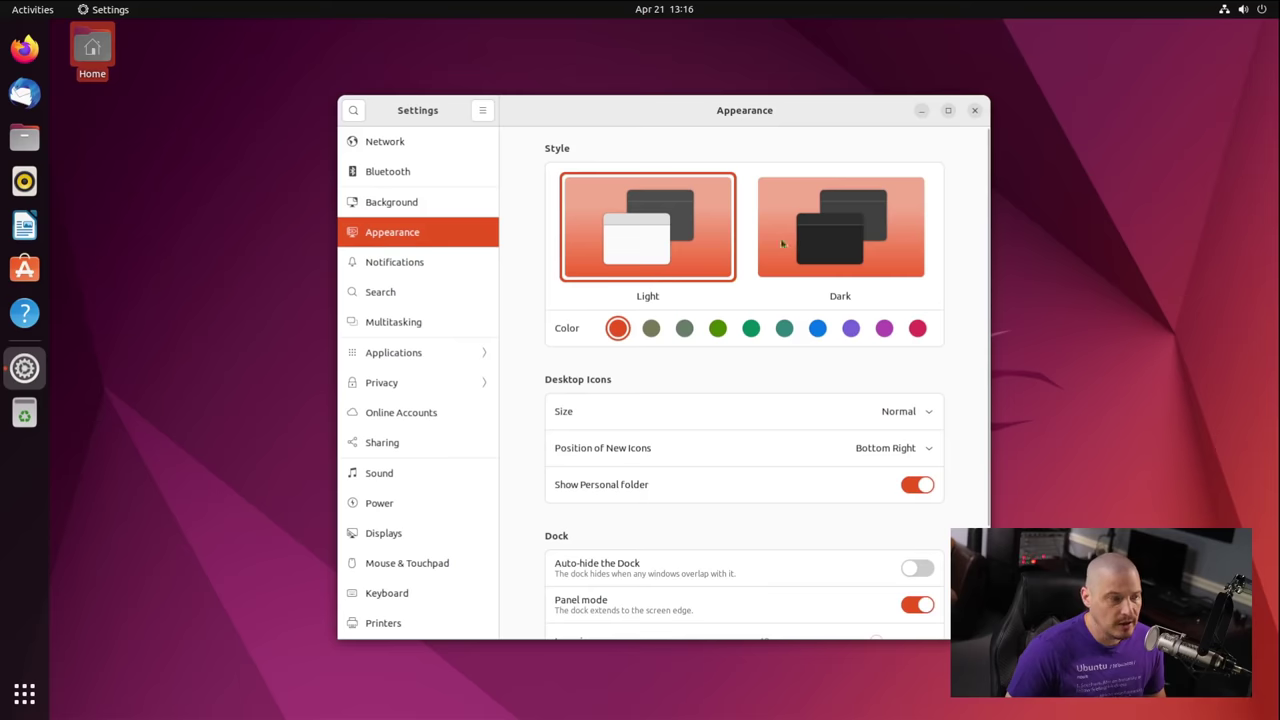
- Switch to the Dark style and reopen the Home folder to see it rendered dark
click(783, 285)
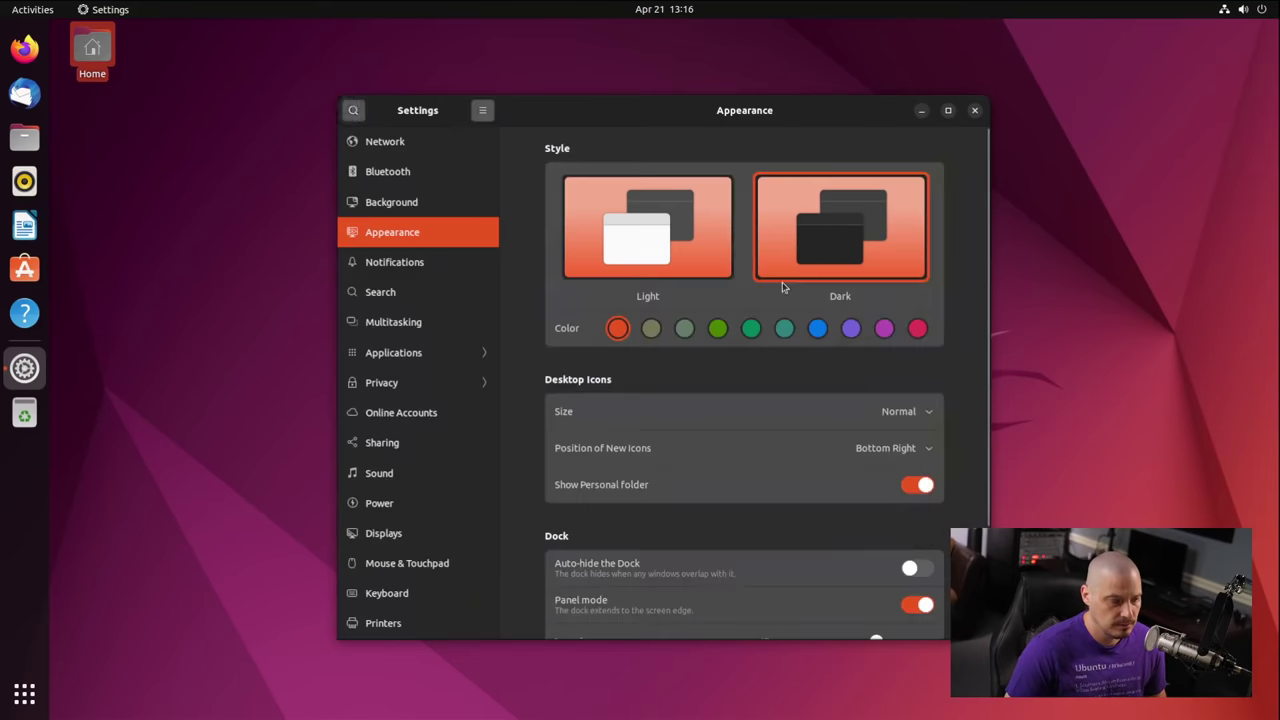
double_click(92, 50)
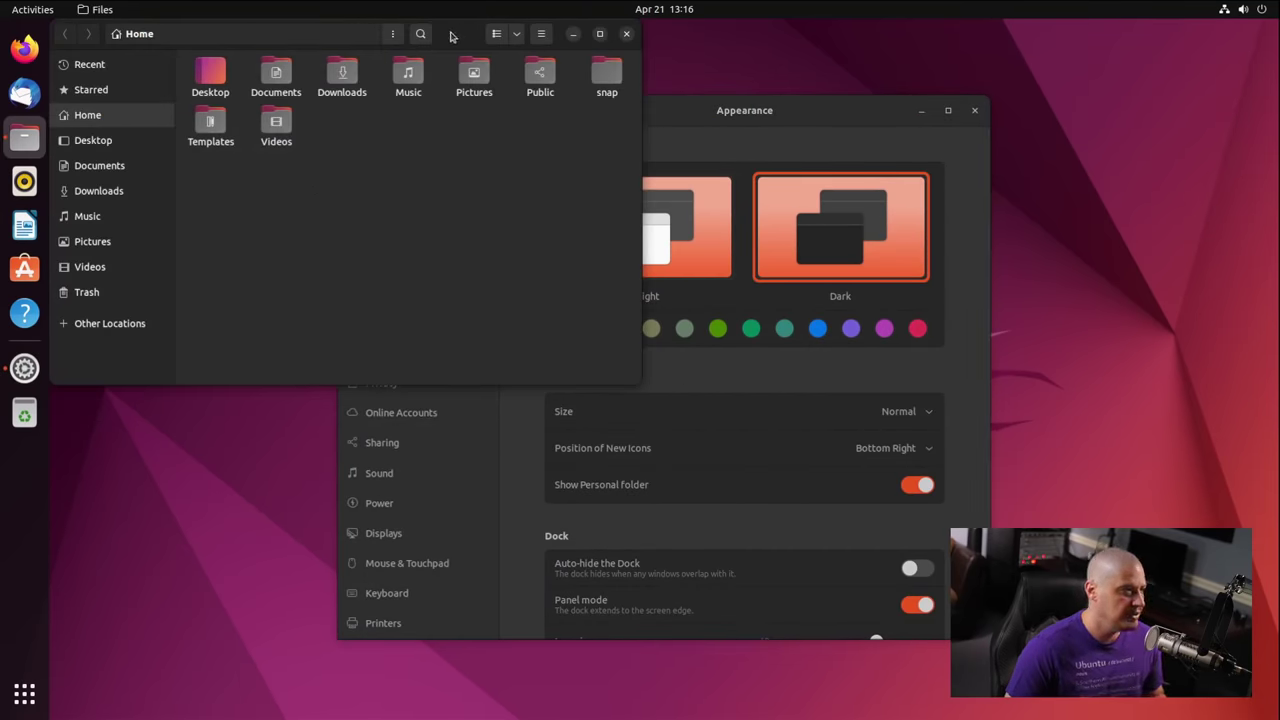
drag(452, 33, 511, 91)
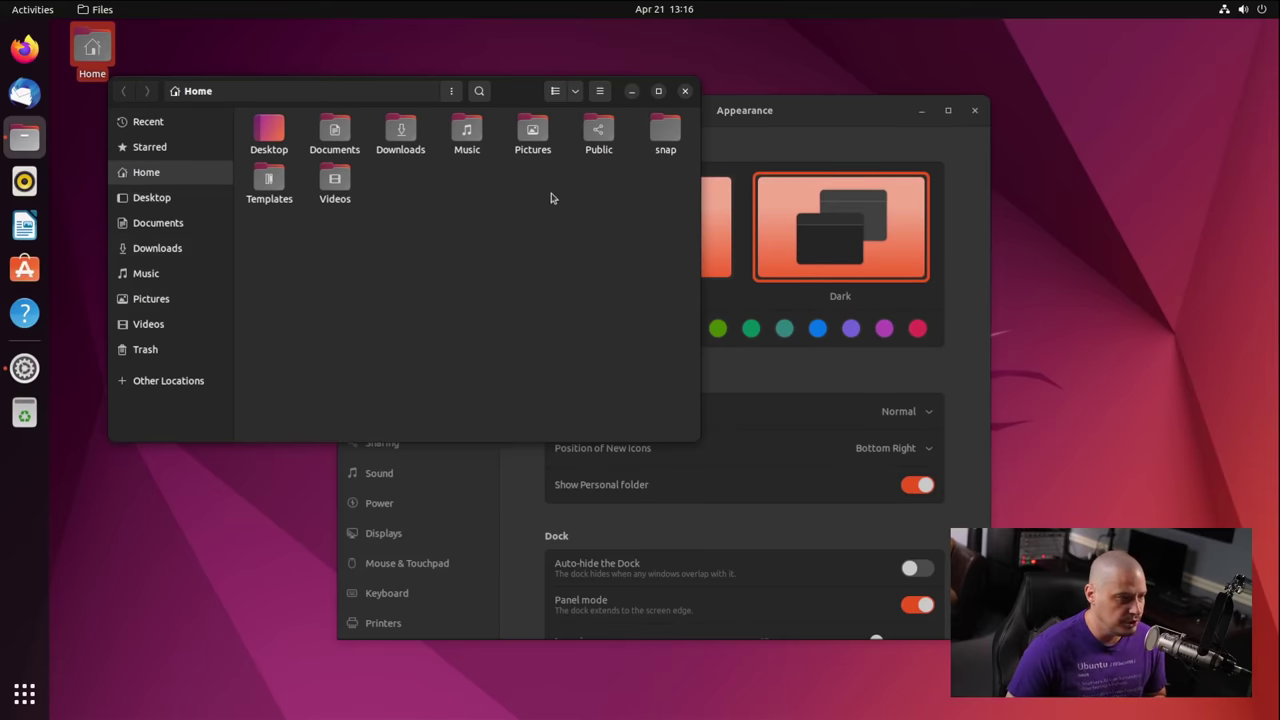
click(834, 110)
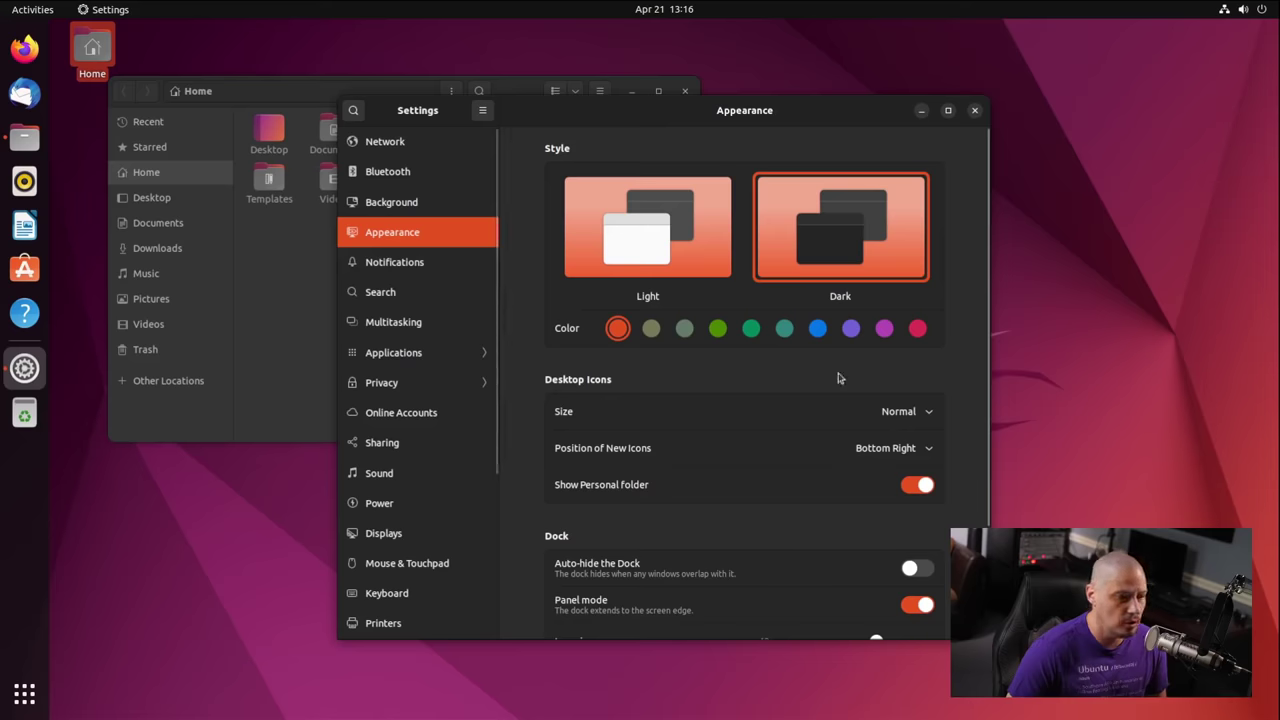
- Cycle the accent colour through olive, teal, blue, purple and green, ending on magenta
click(721, 333)
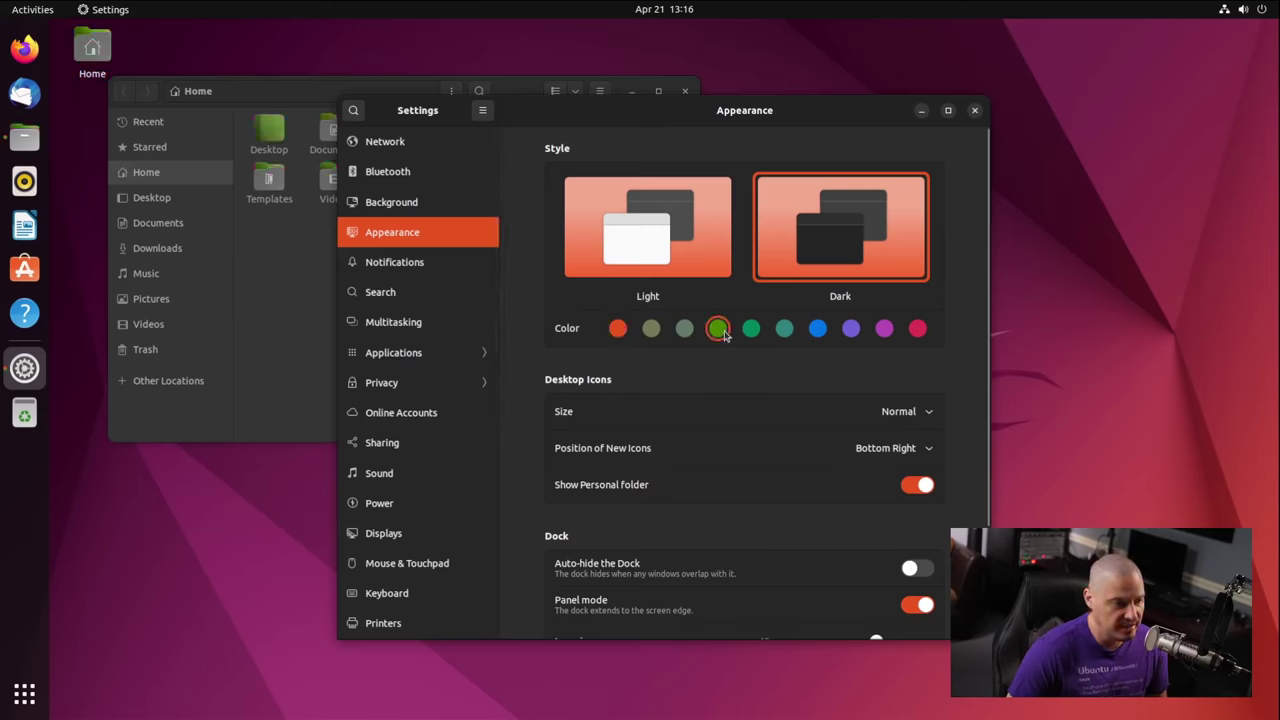
click(785, 330)
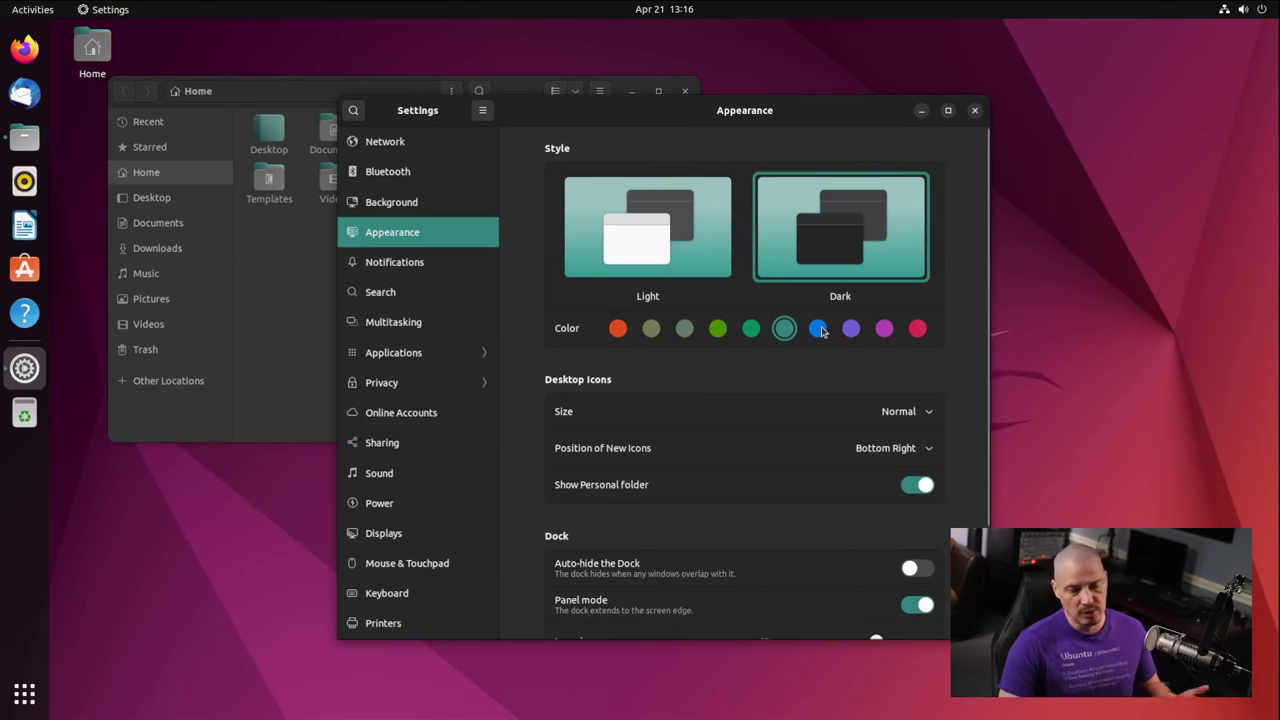
click(818, 330)
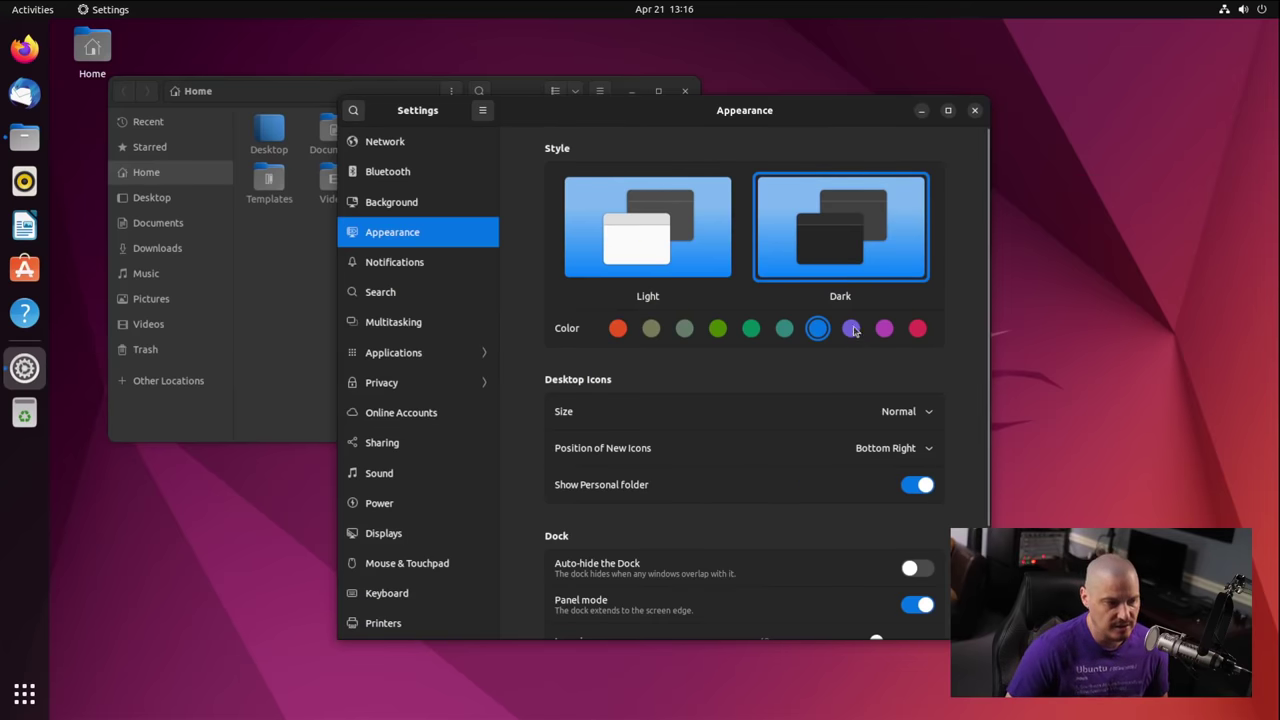
click(851, 328)
drag(714, 112, 850, 112)
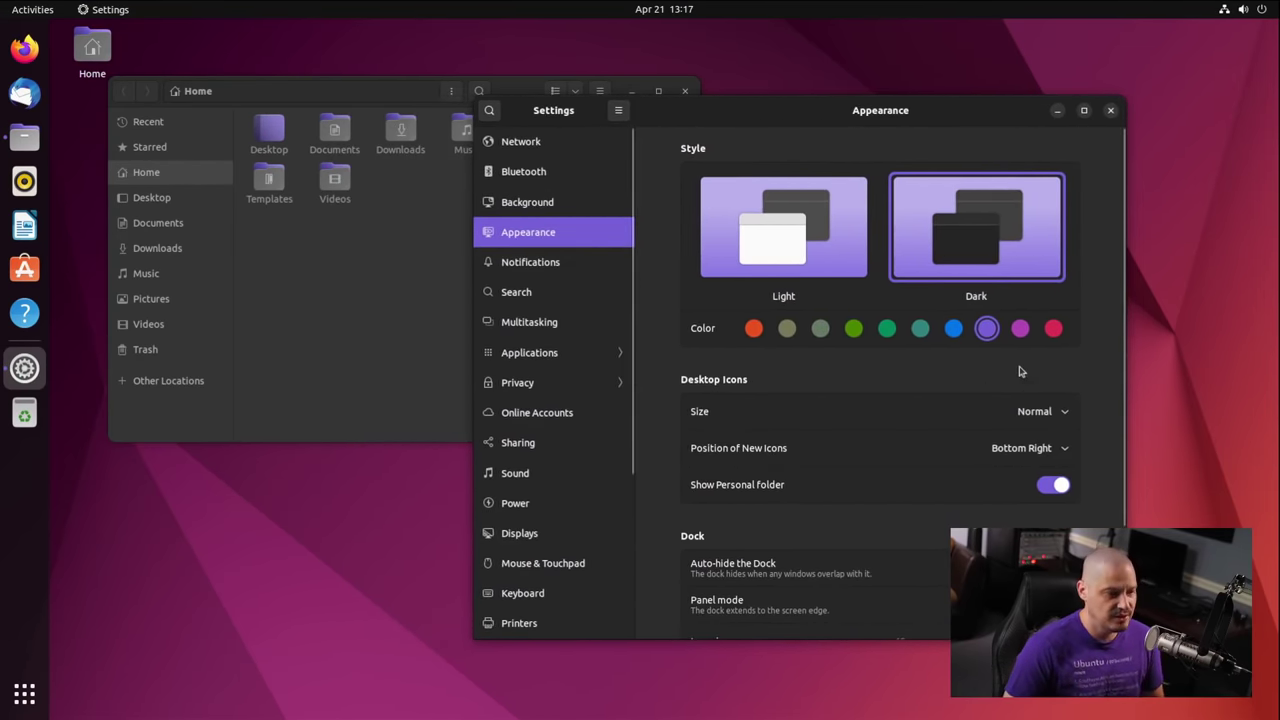
click(1020, 330)
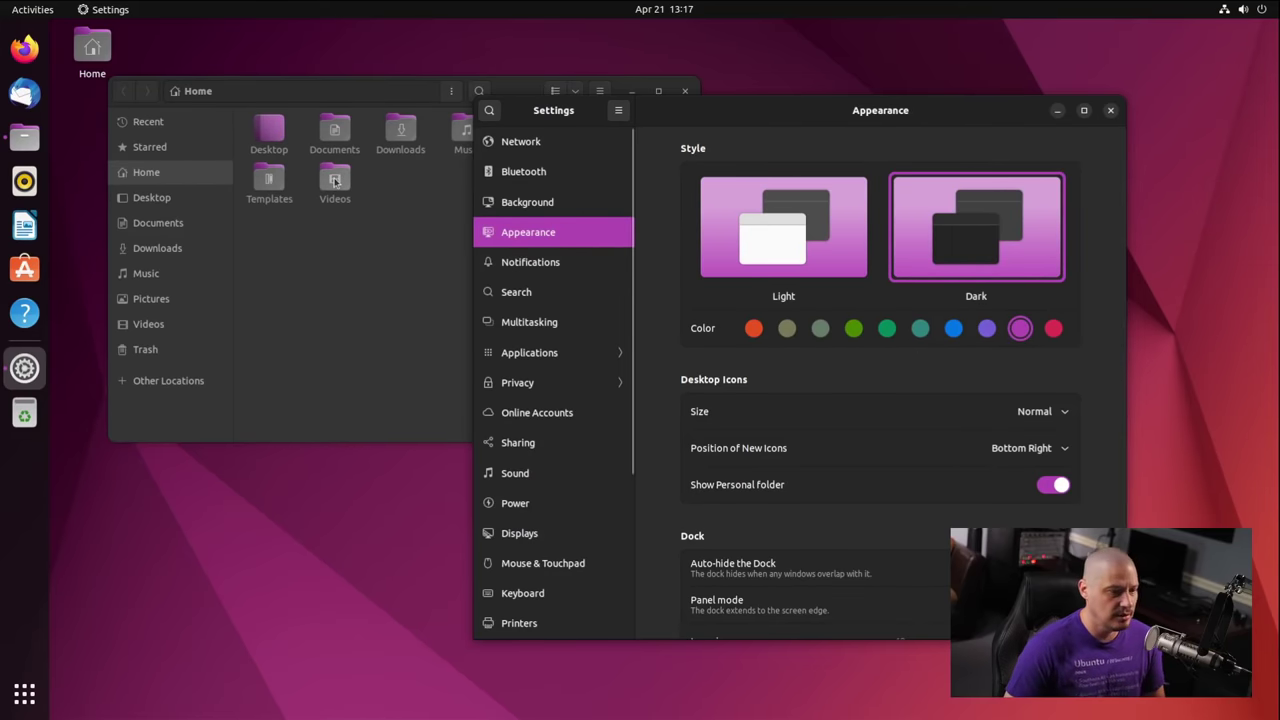
click(886, 330)
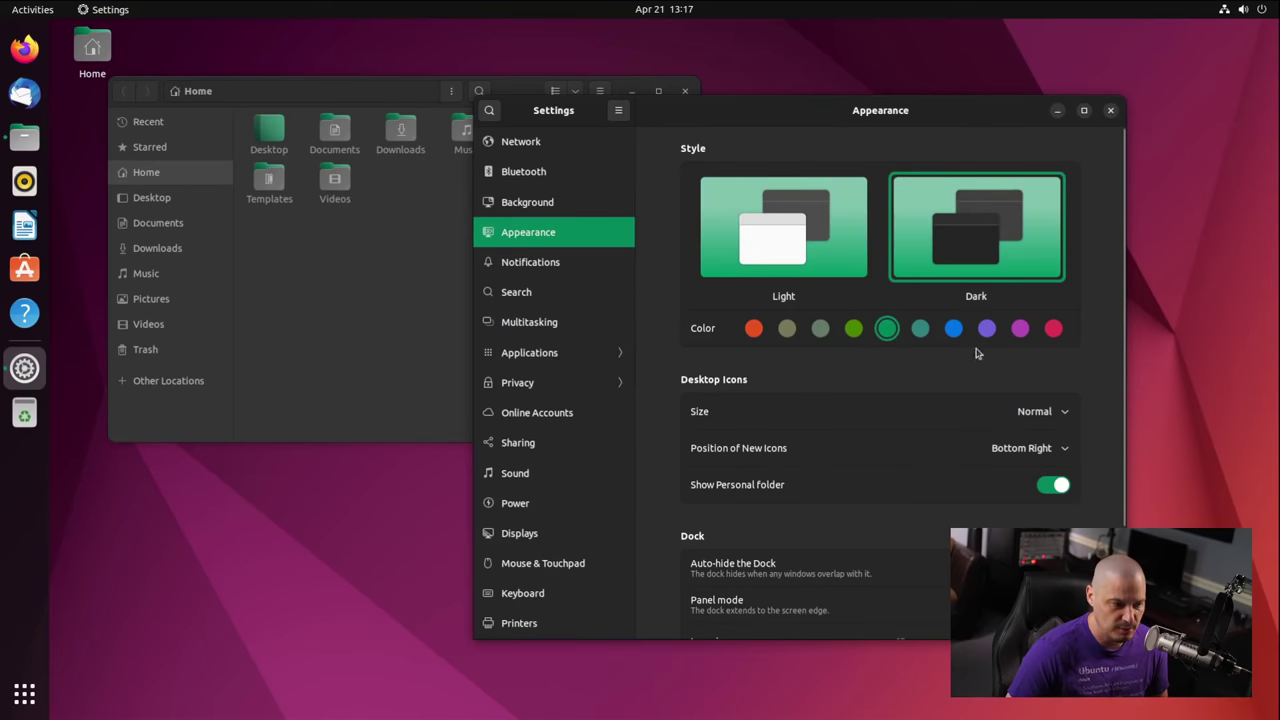
click(989, 336)
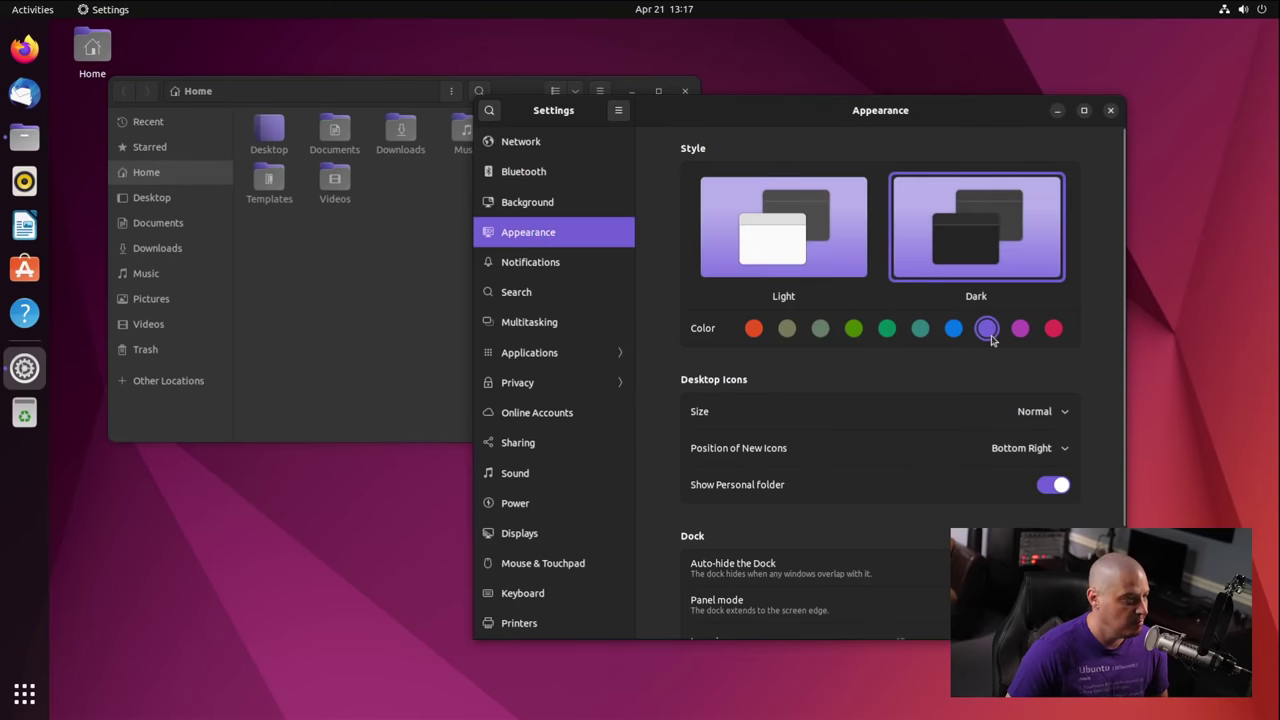
click(1022, 330)
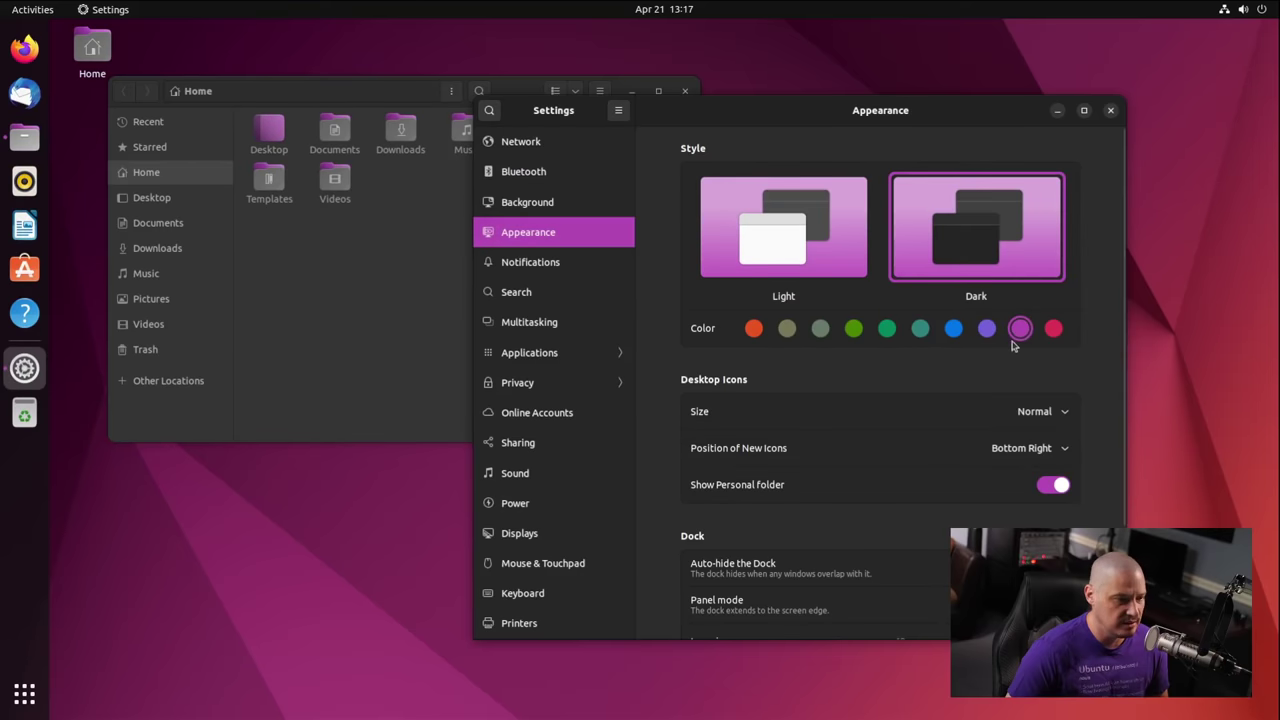
- Close the Settings window and the Home folder window
click(1108, 108)
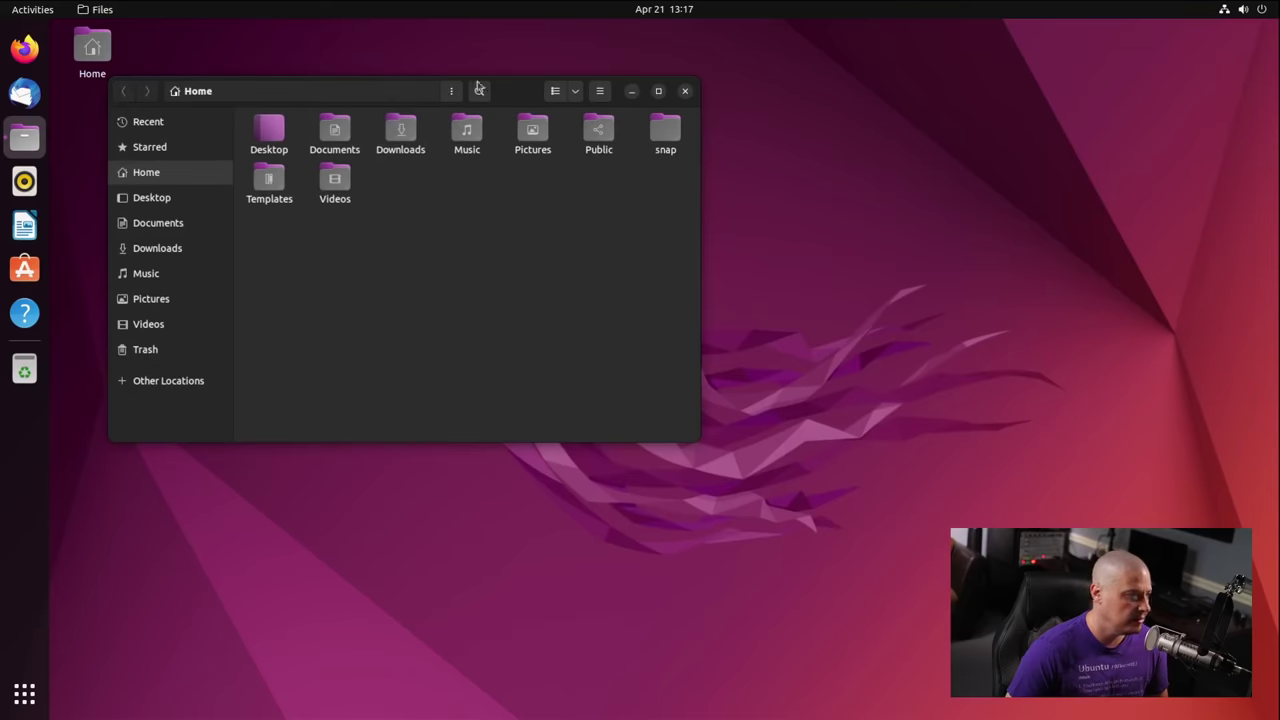
drag(508, 91, 734, 105)
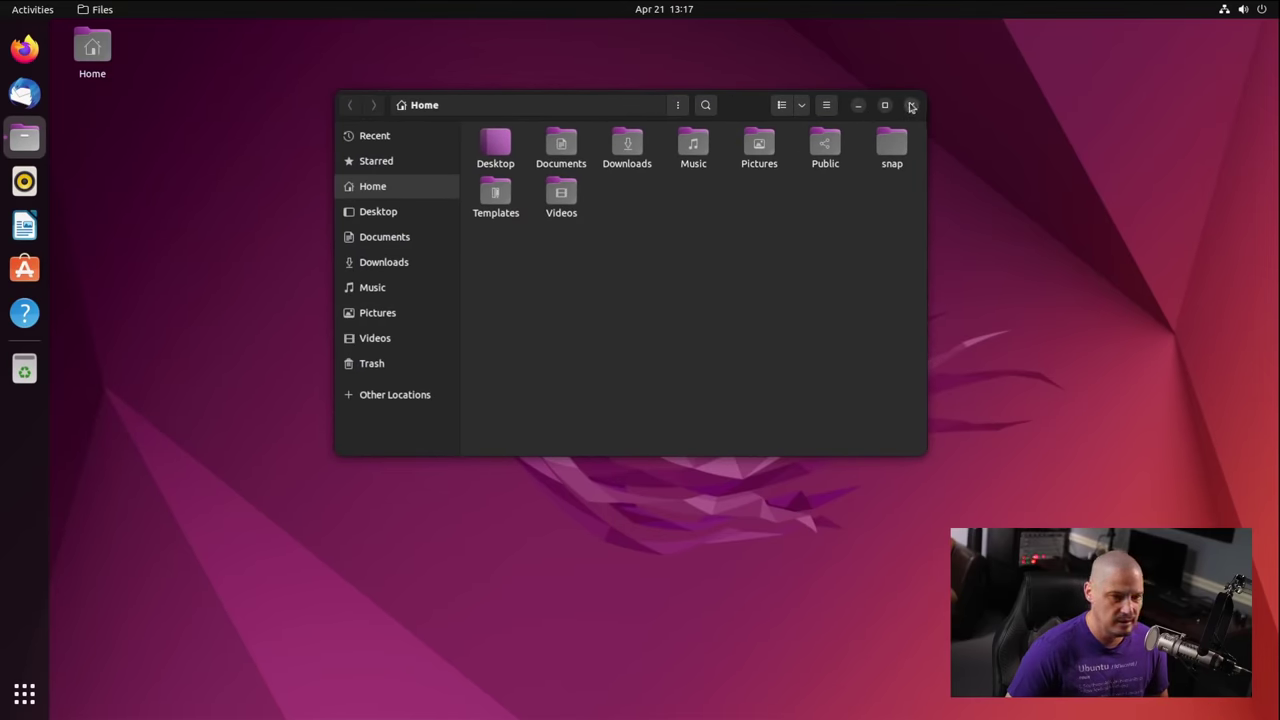
click(911, 106)
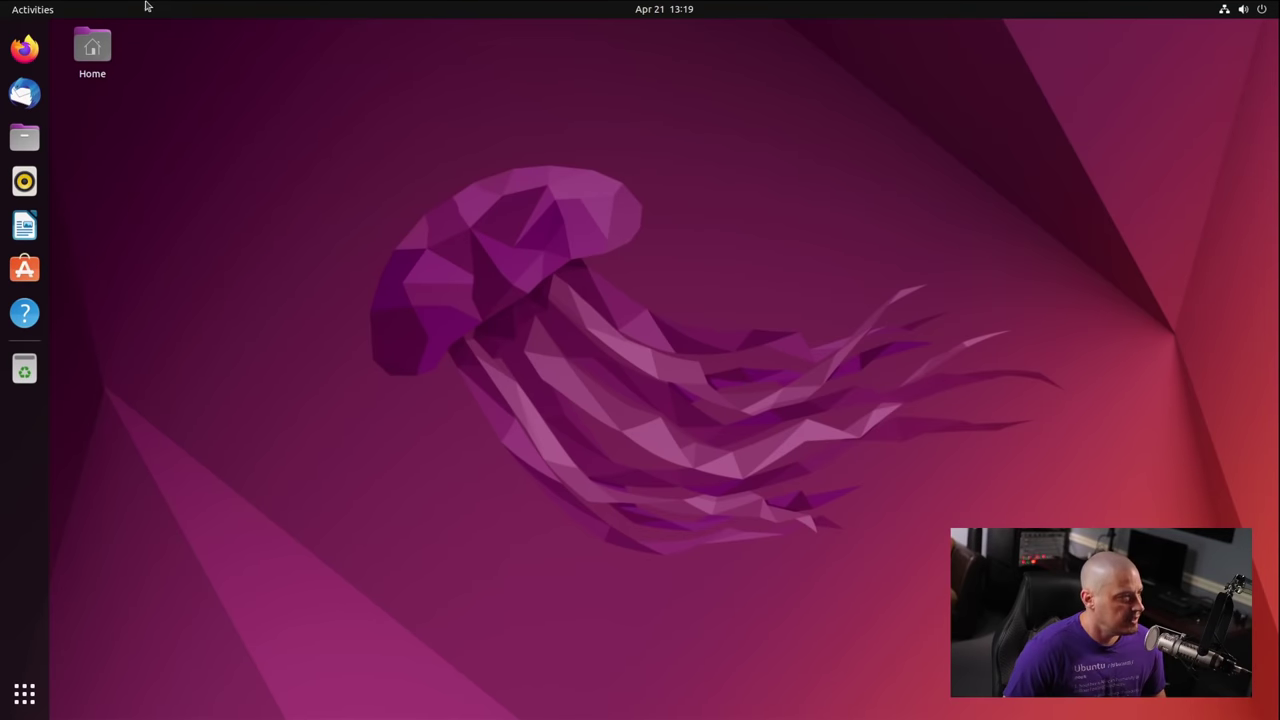
- Briefly visit the Activities overview, then open the notifications and calendar panel
click(30, 12)
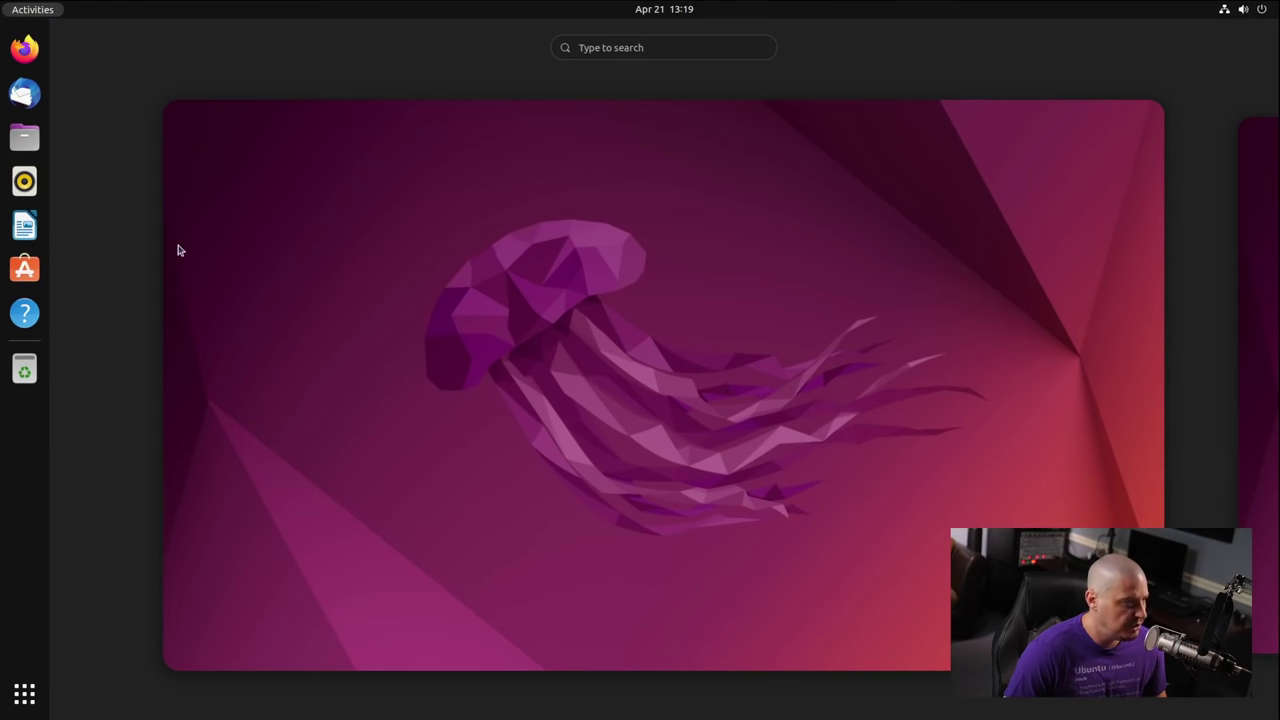
click(40, 12)
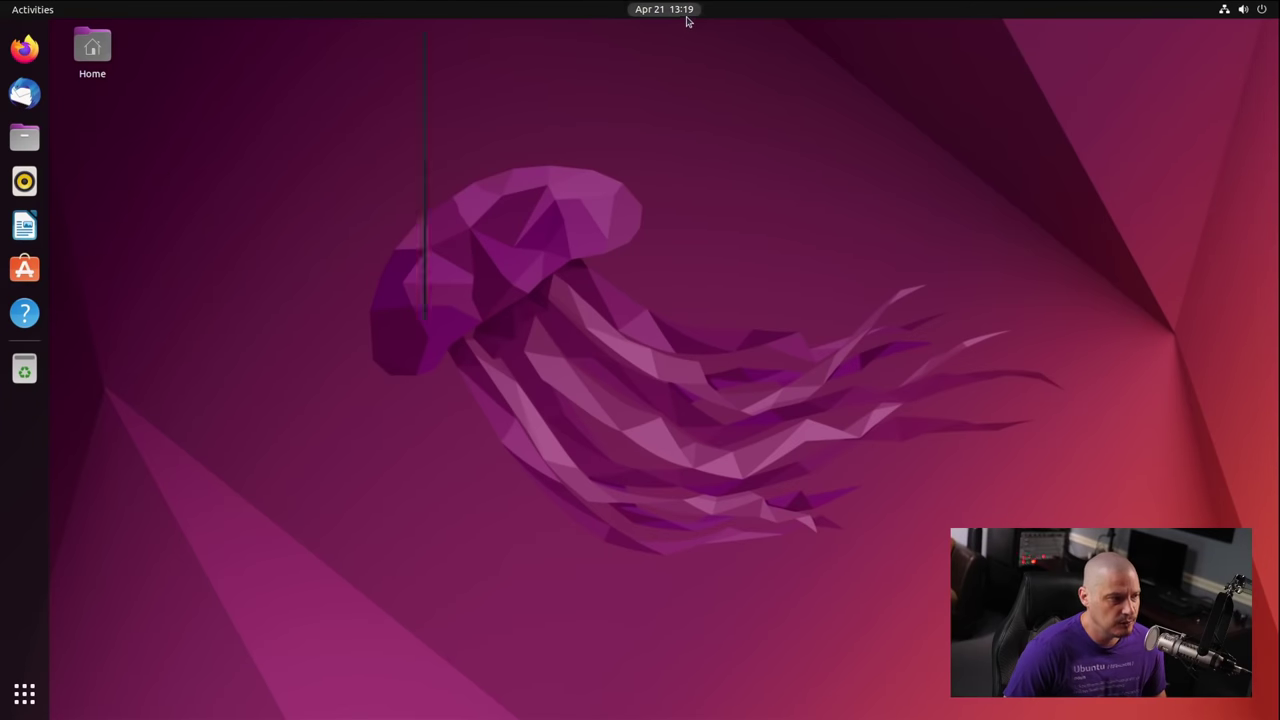
click(687, 18)
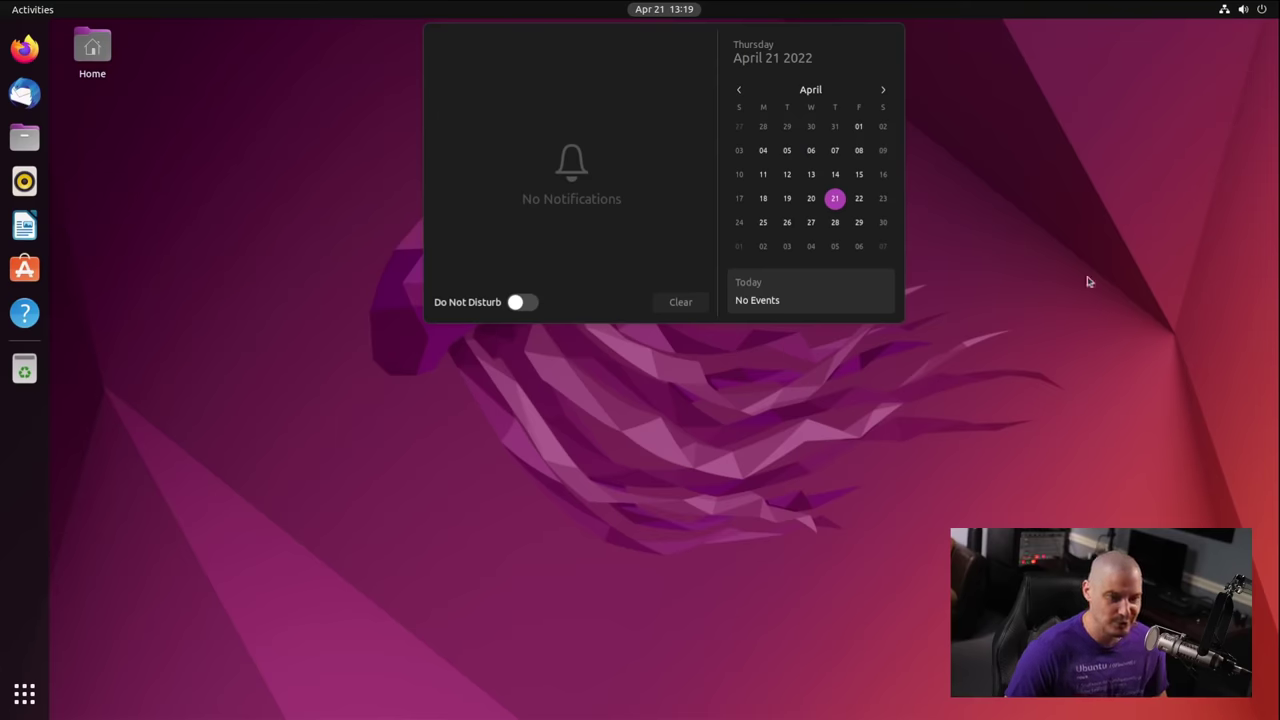
click(1070, 160)
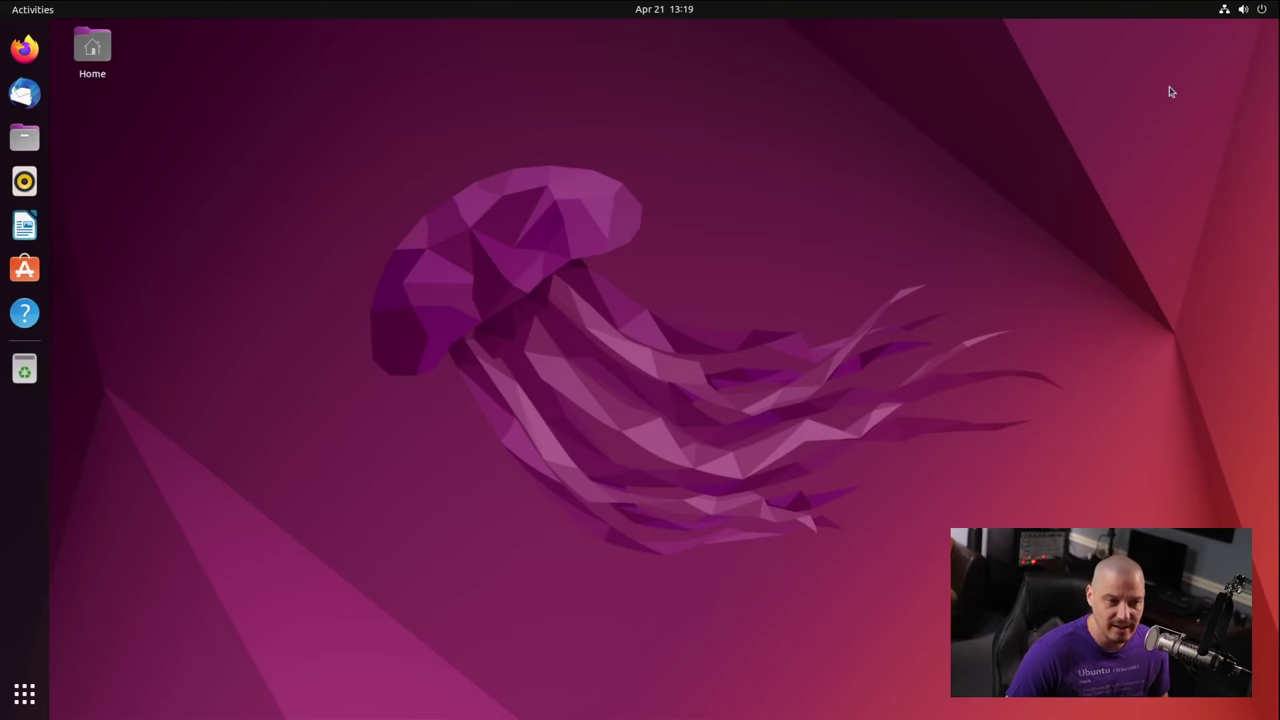
click(1224, 10)
click(1255, 15)
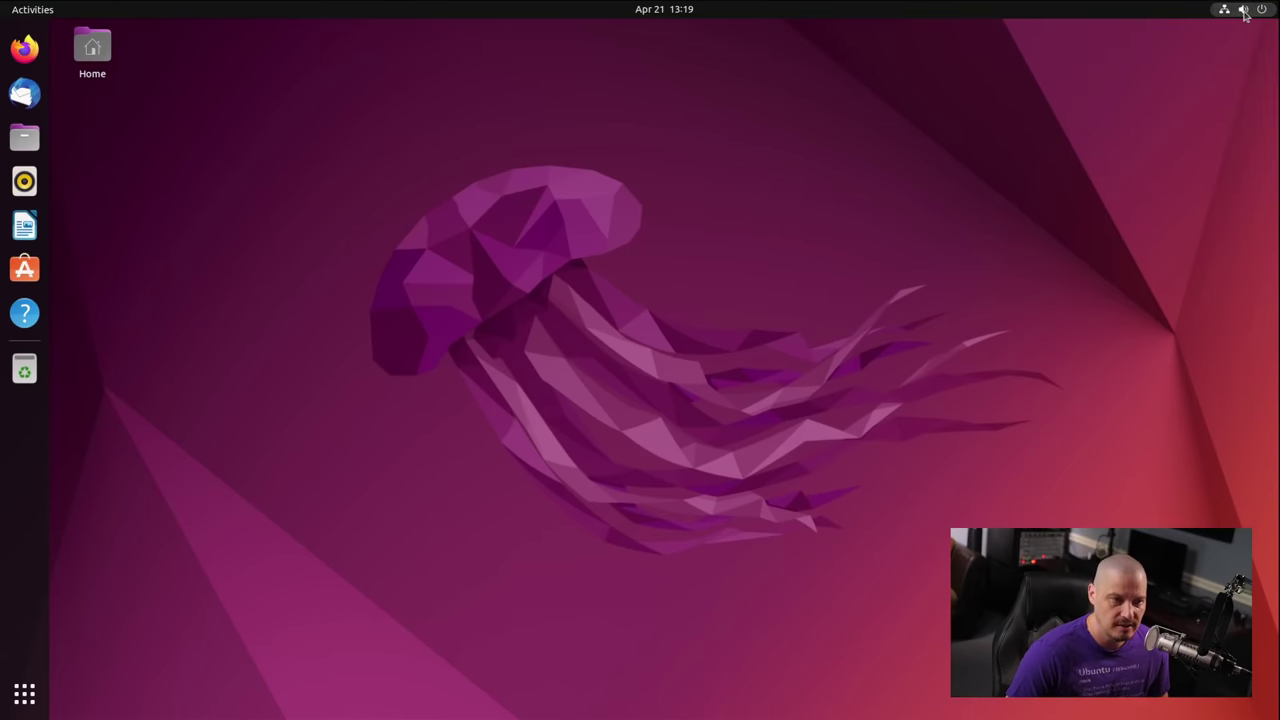
click(1246, 16)
click(1264, 14)
click(1263, 14)
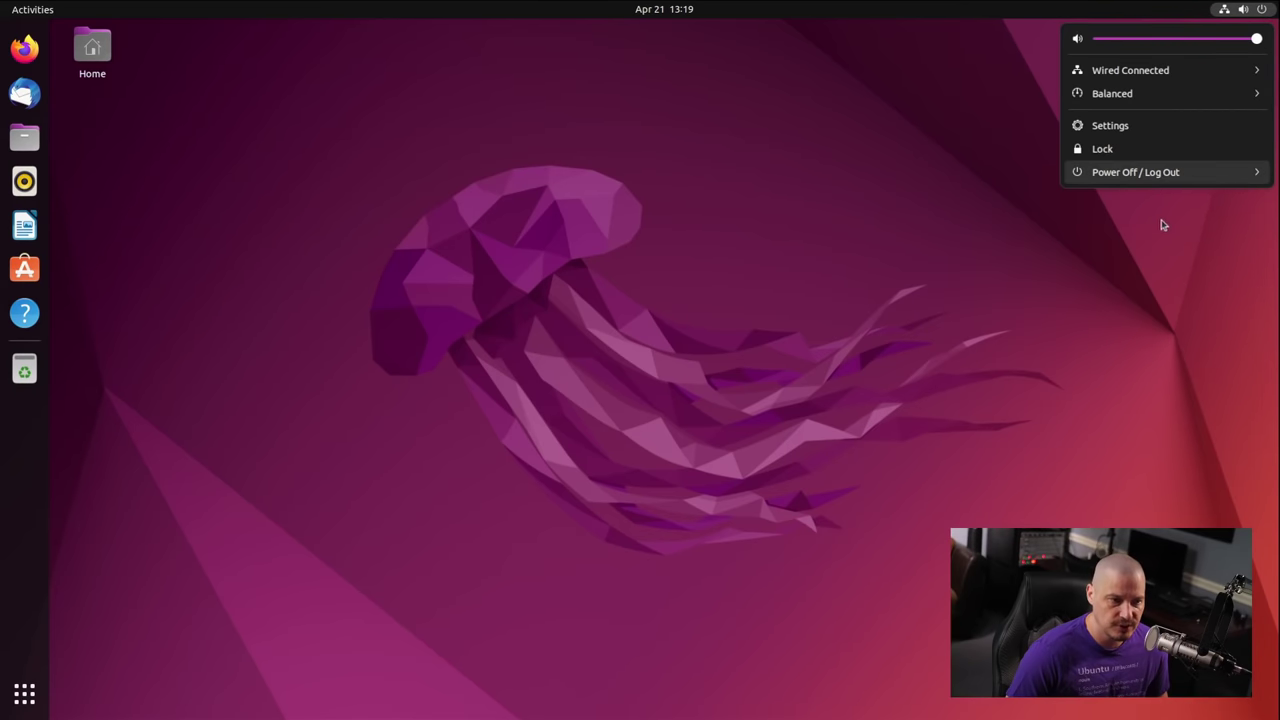
click(1160, 177)
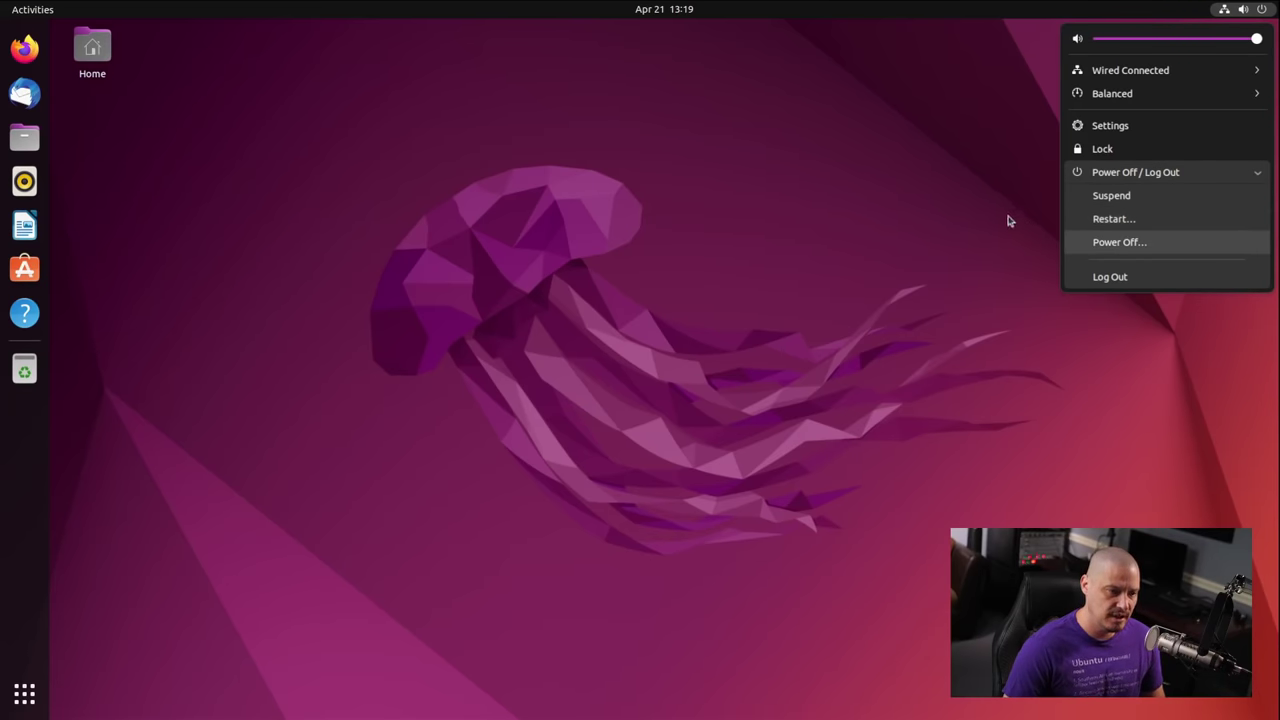
click(993, 188)
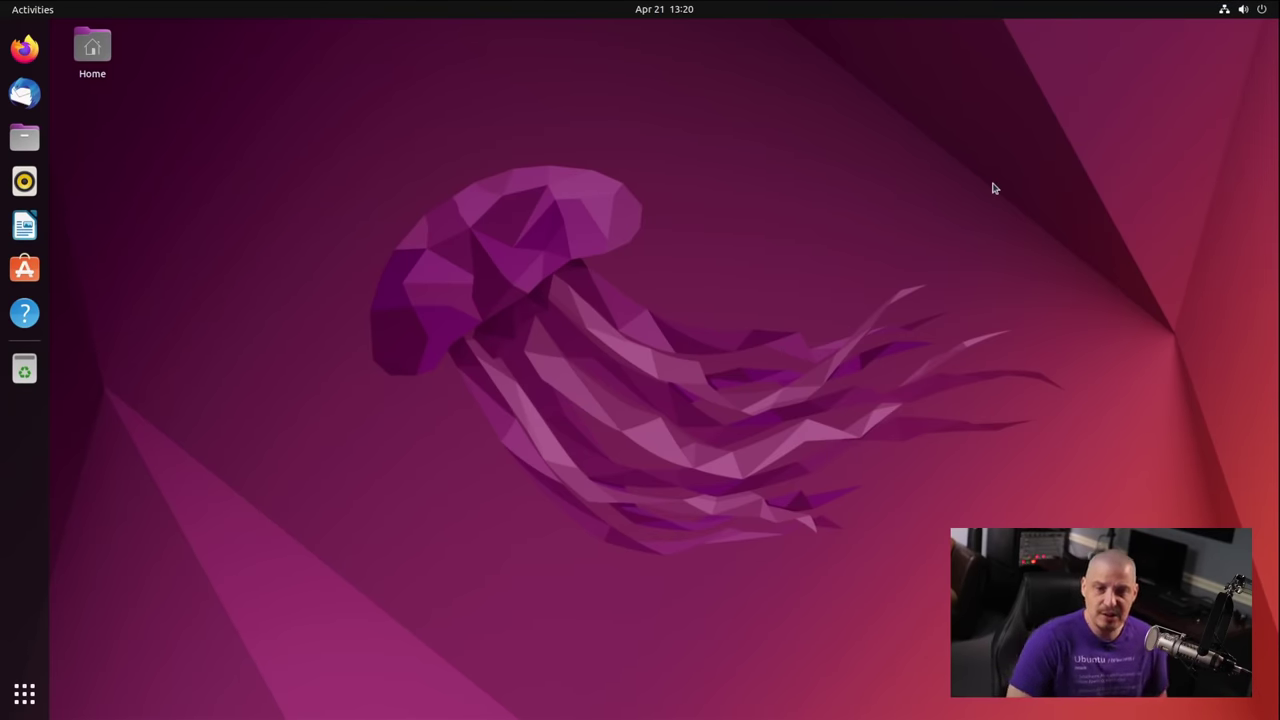
click(1244, 12)
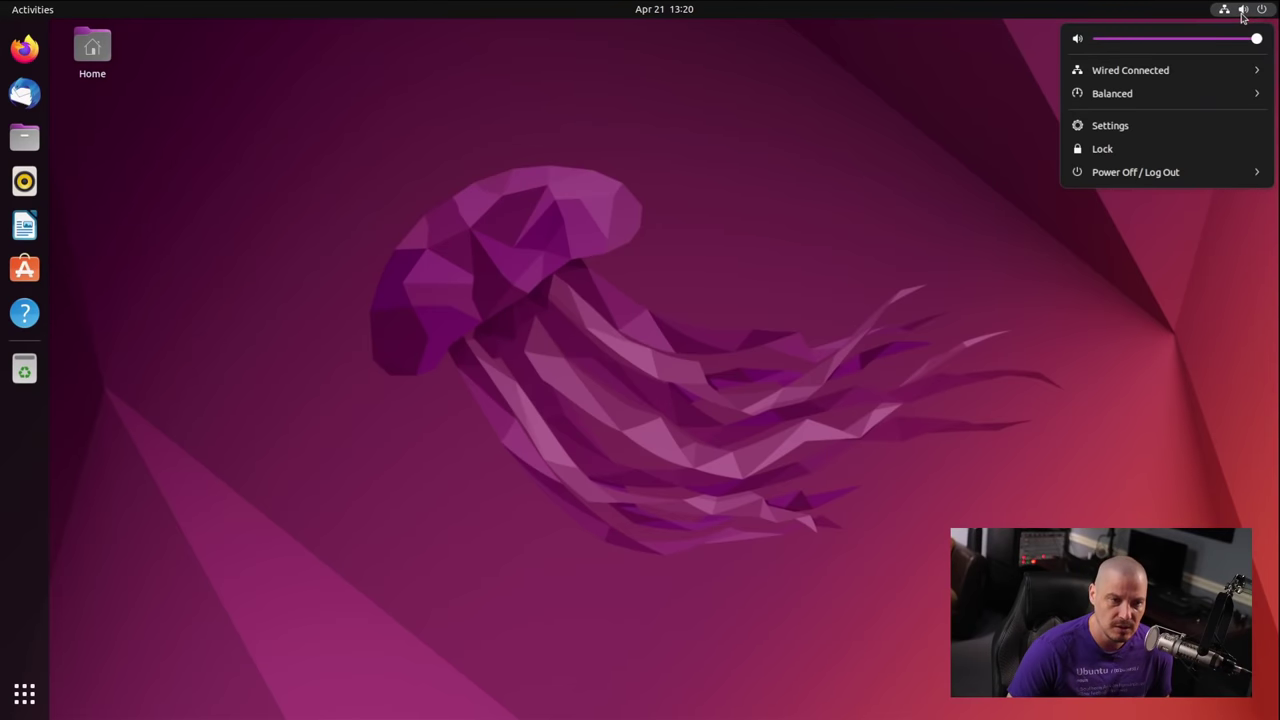
click(1100, 172)
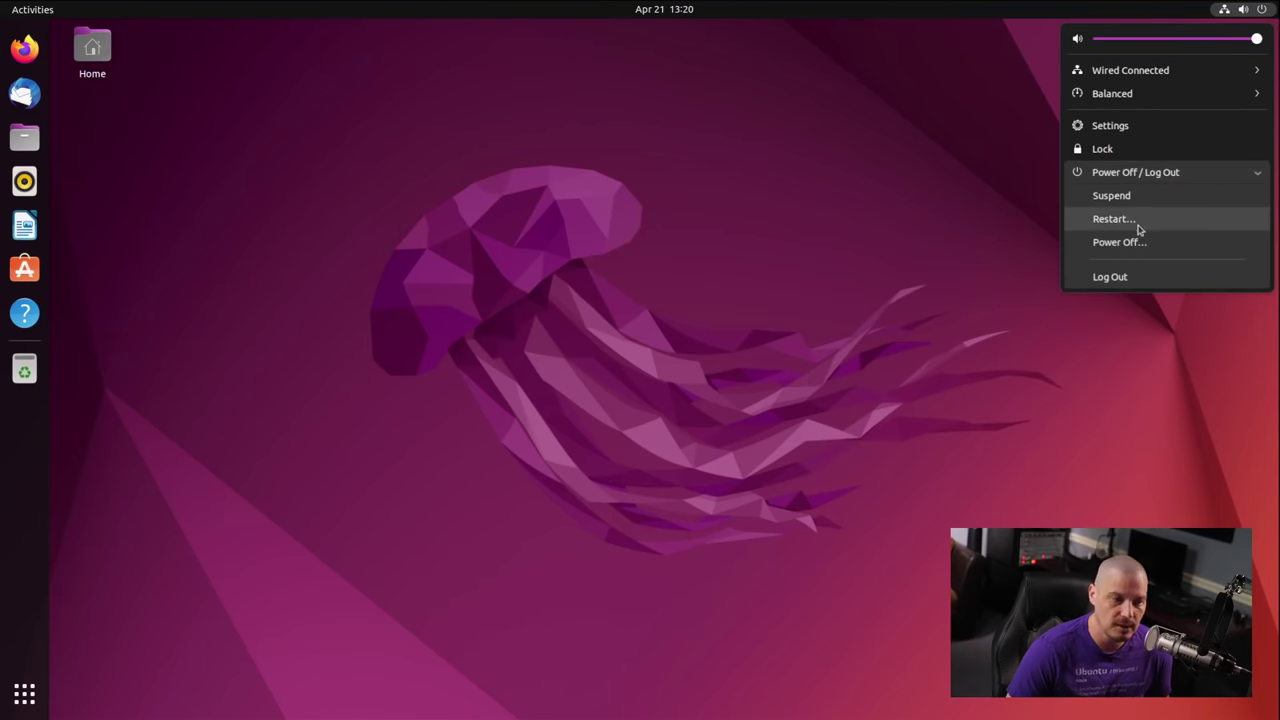
click(926, 240)
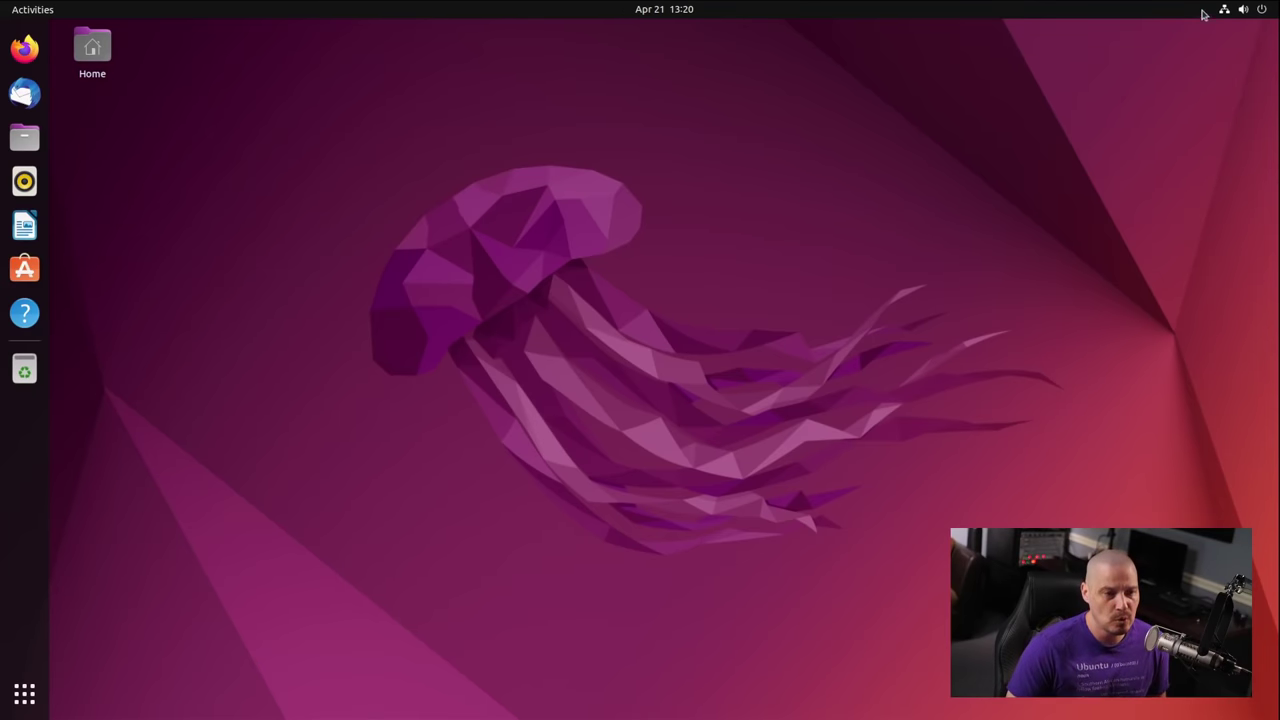
click(1274, 11)
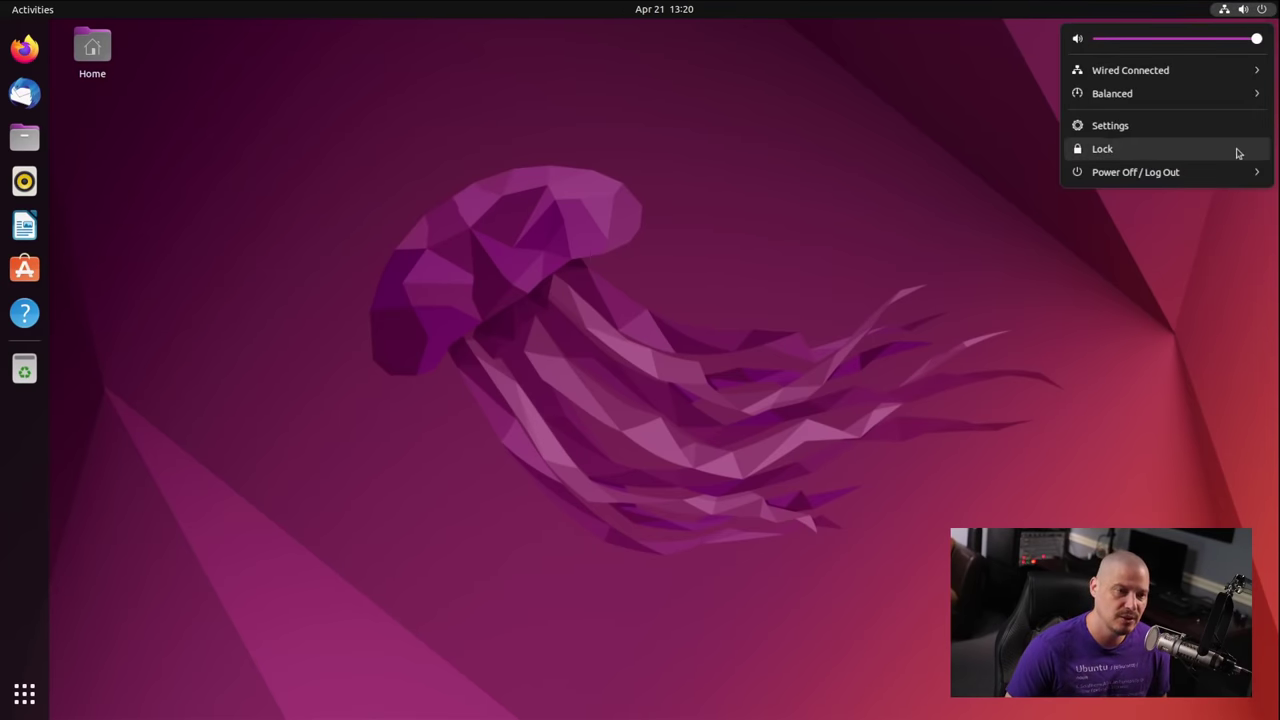
click(1206, 174)
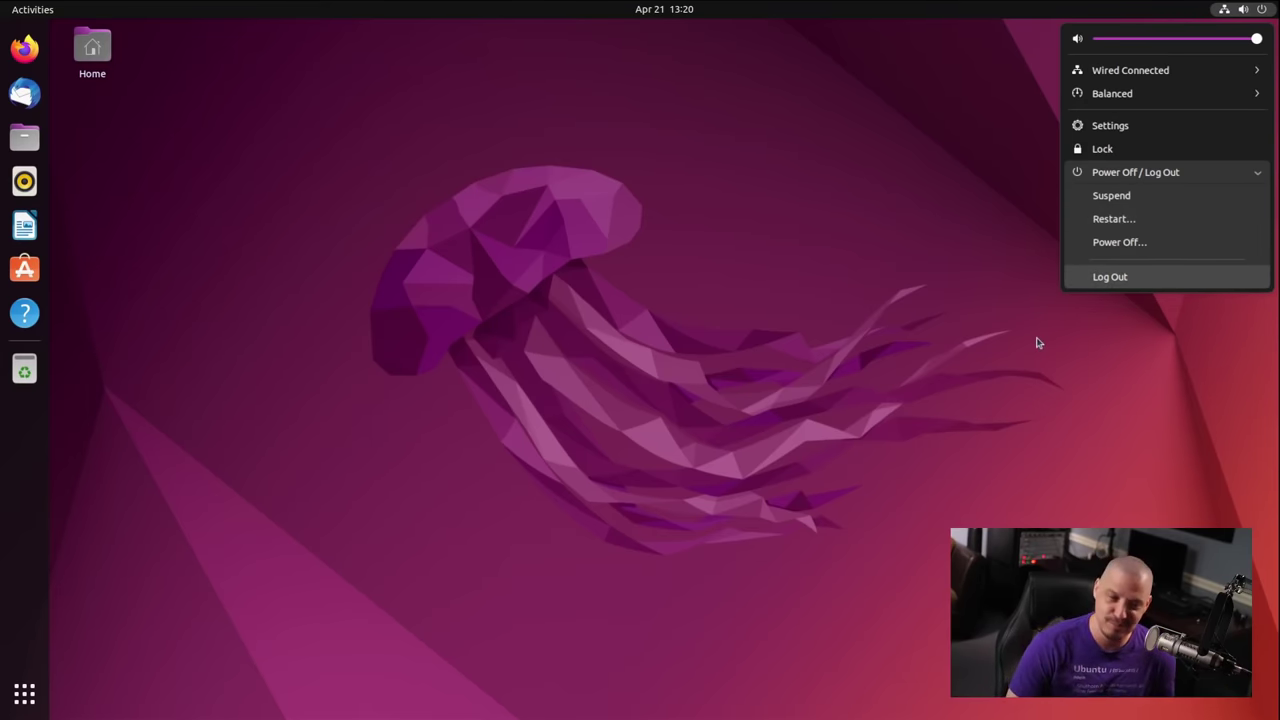
click(1031, 377)
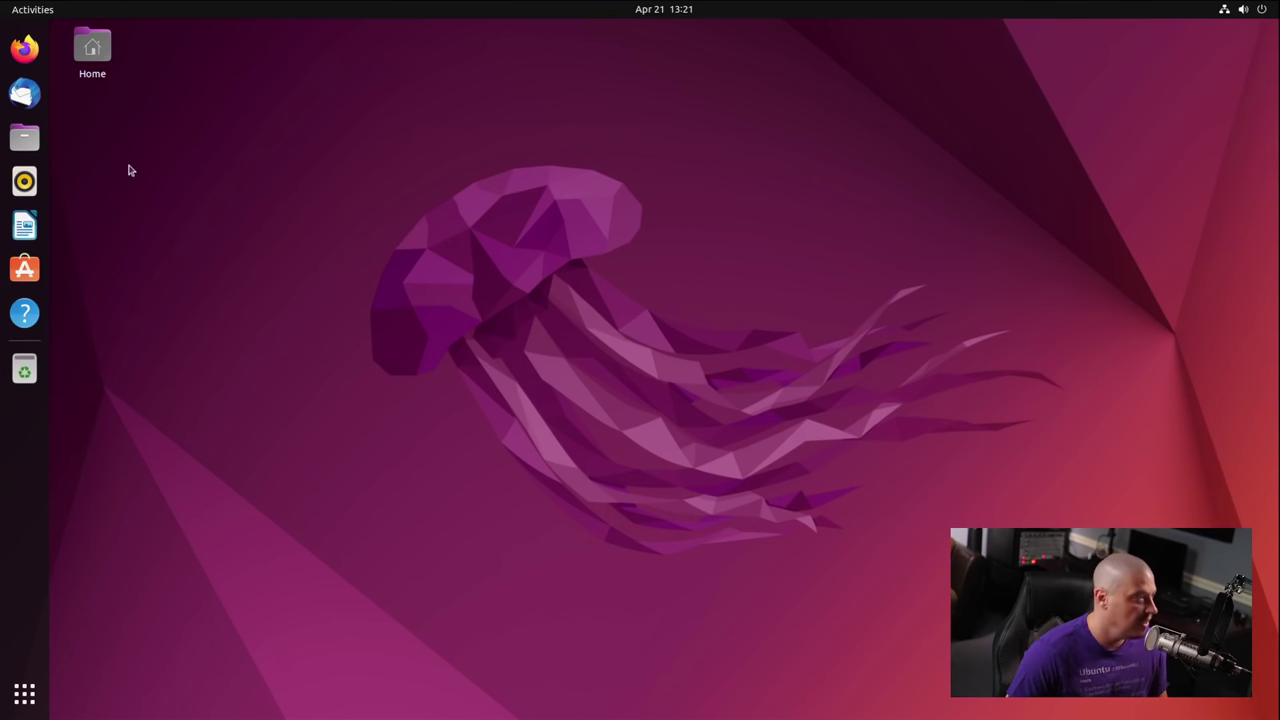
click(24, 138)
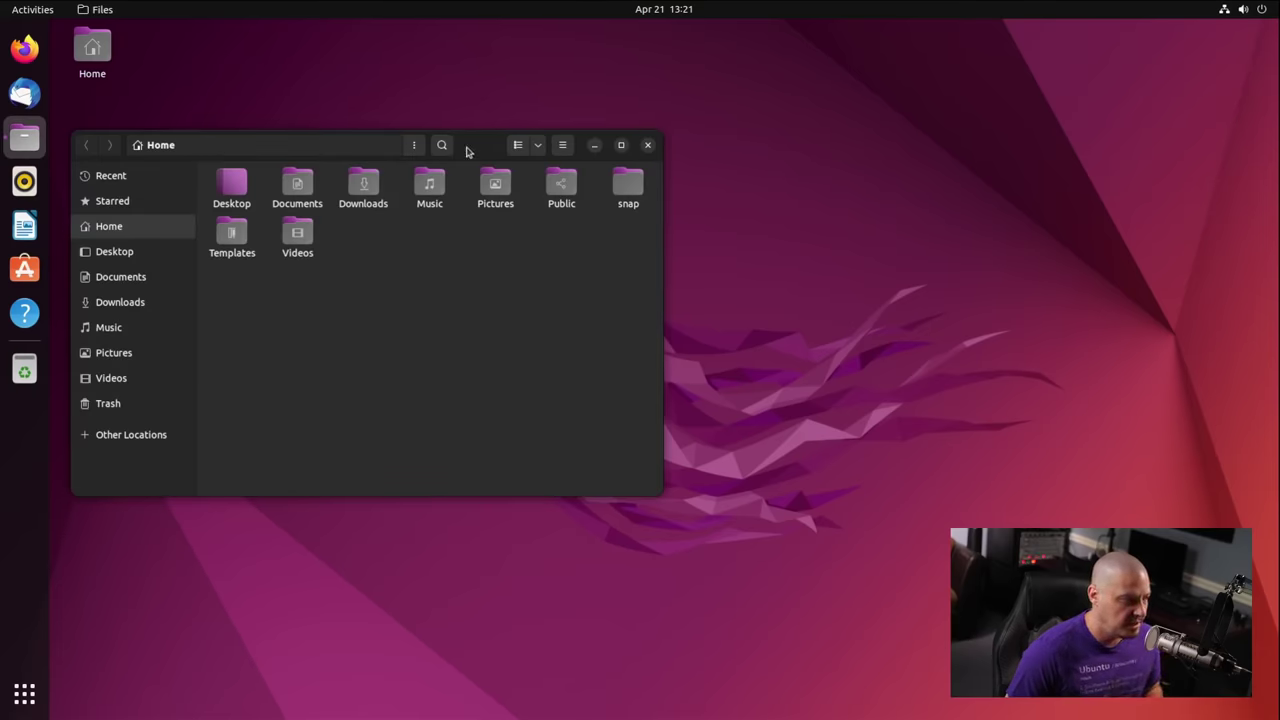
key(super)
key(super)
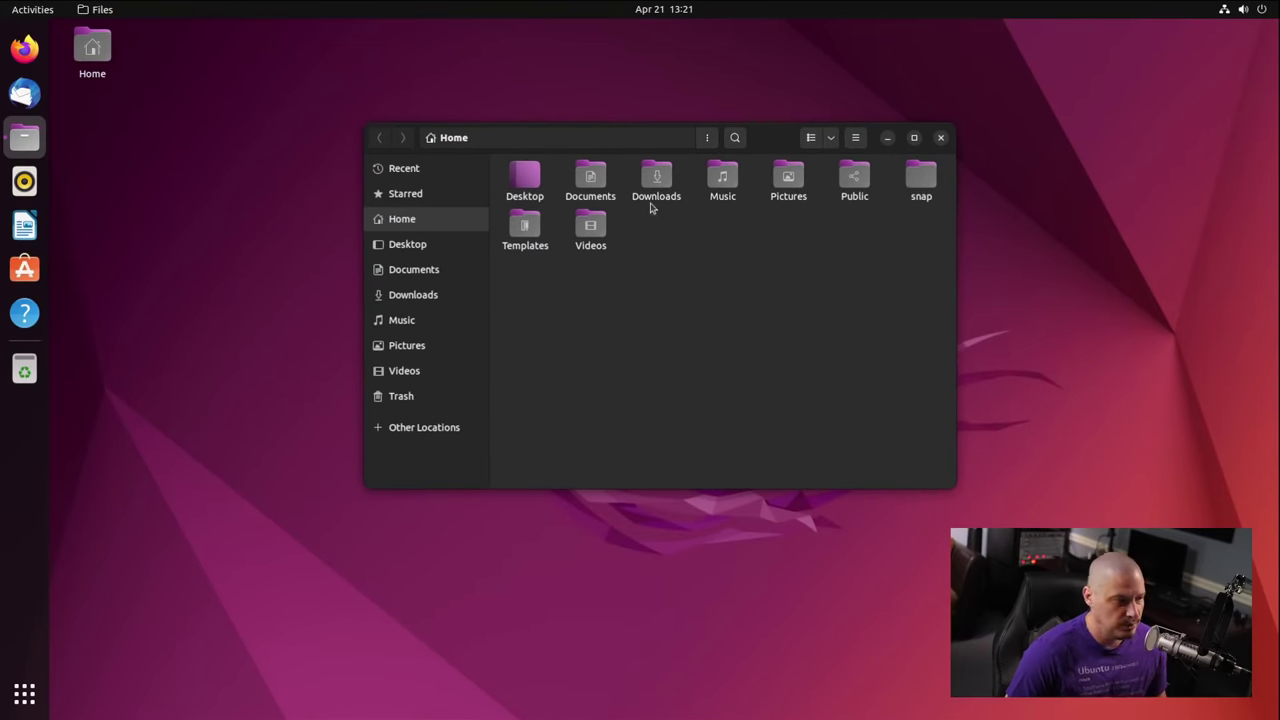
drag(656, 176, 184, 46)
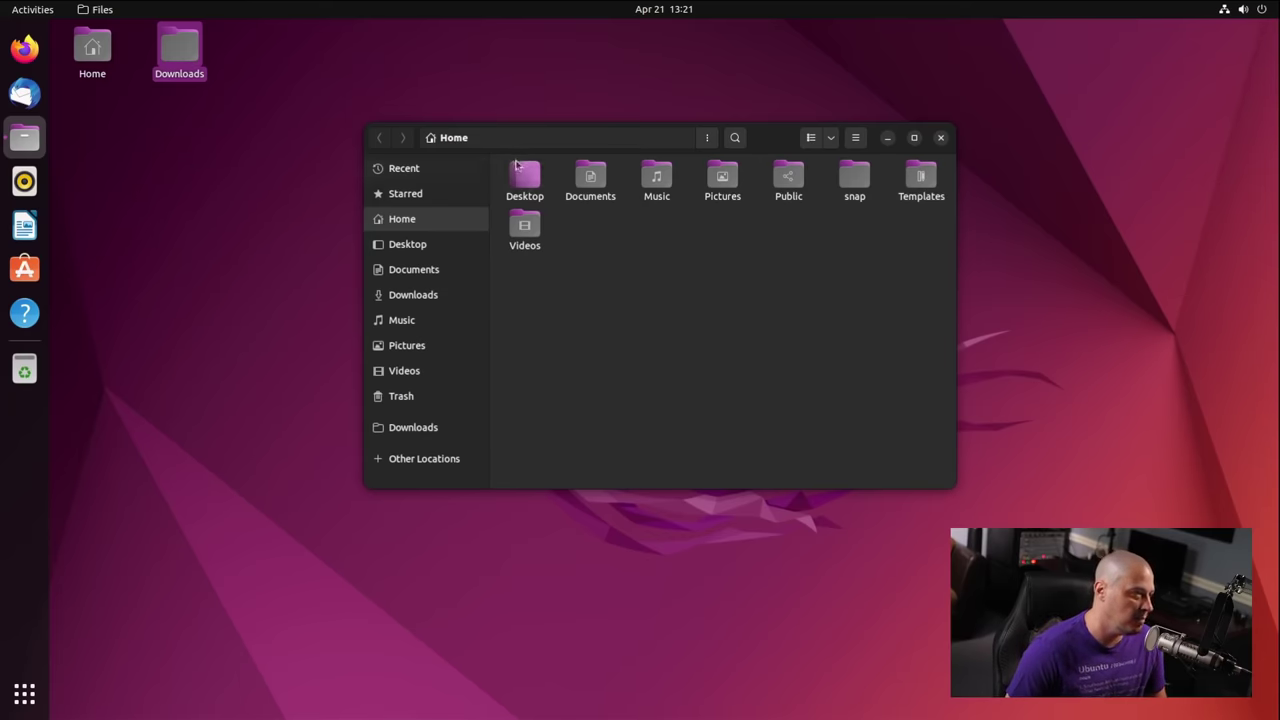
click(526, 192)
double_click(529, 186)
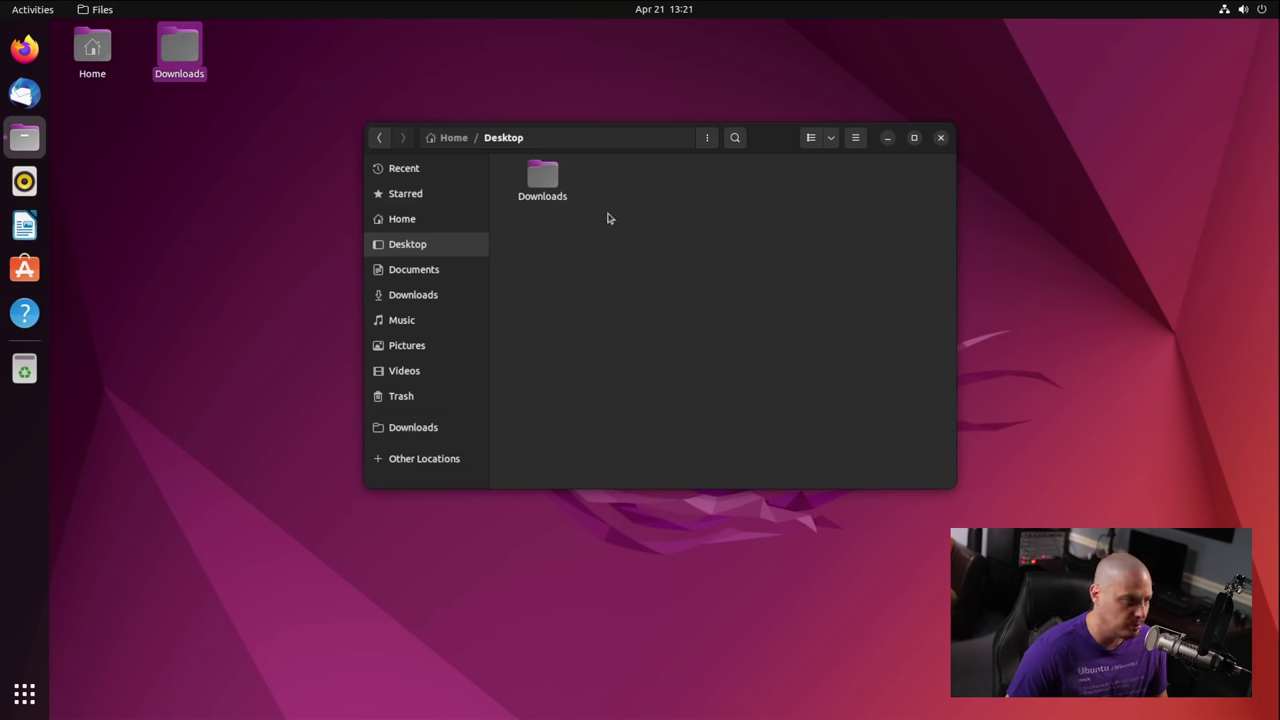
click(540, 186)
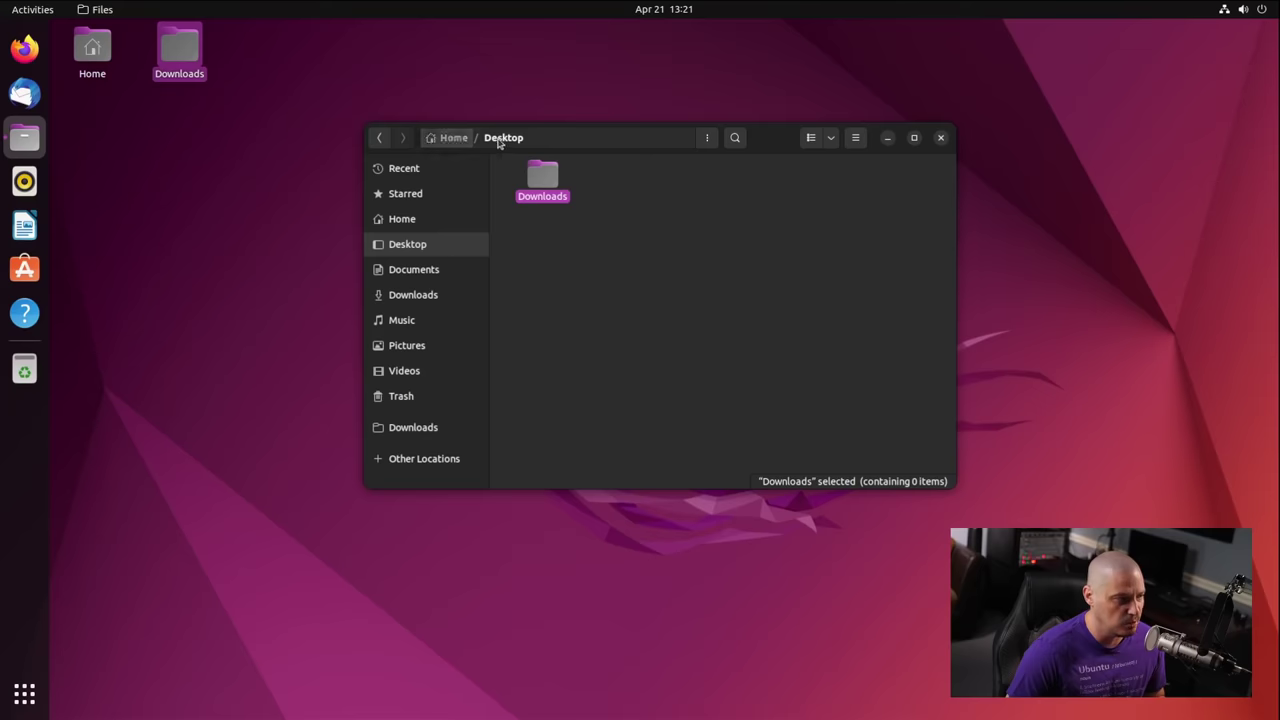
click(452, 141)
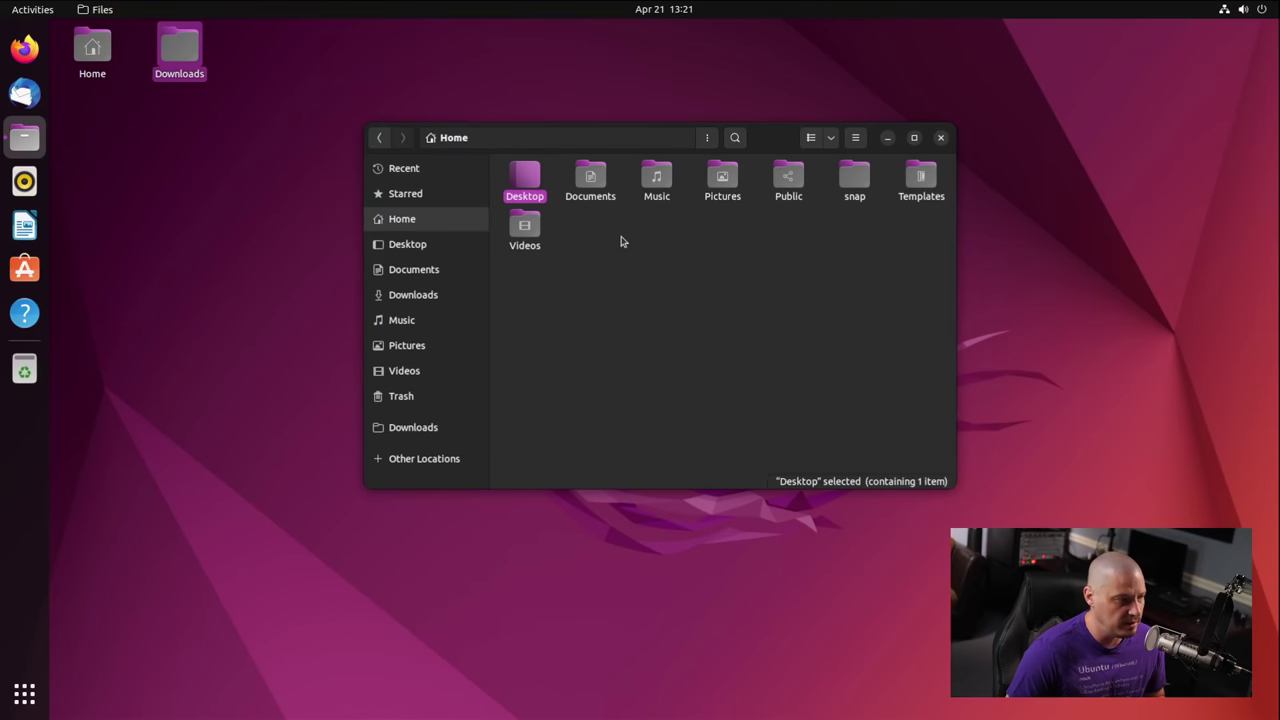
key(ctrl+v)
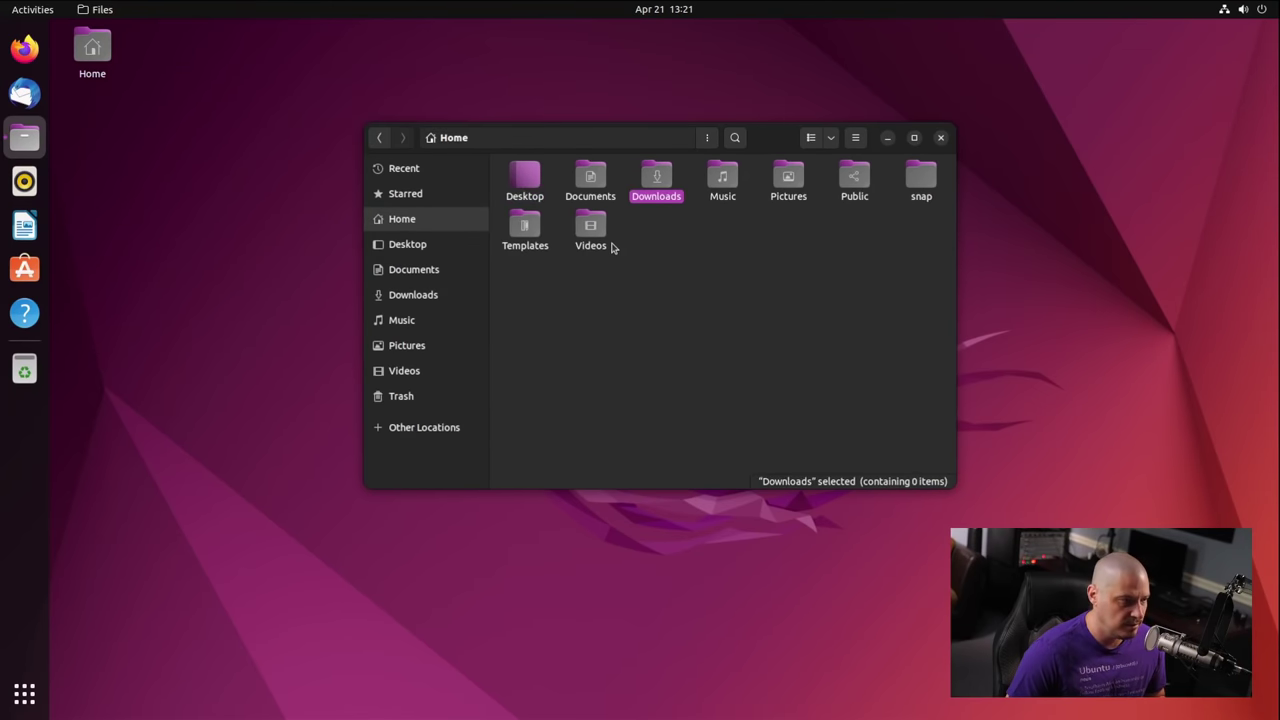
click(940, 137)
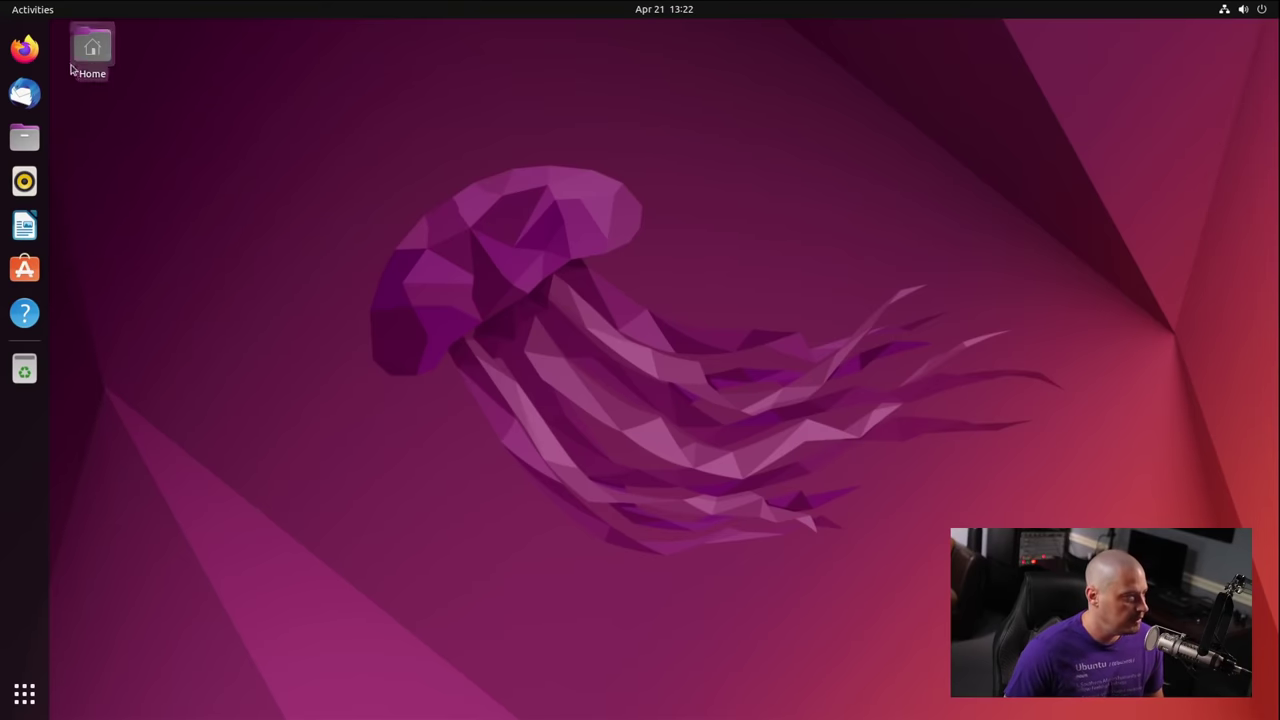
click(26, 50)
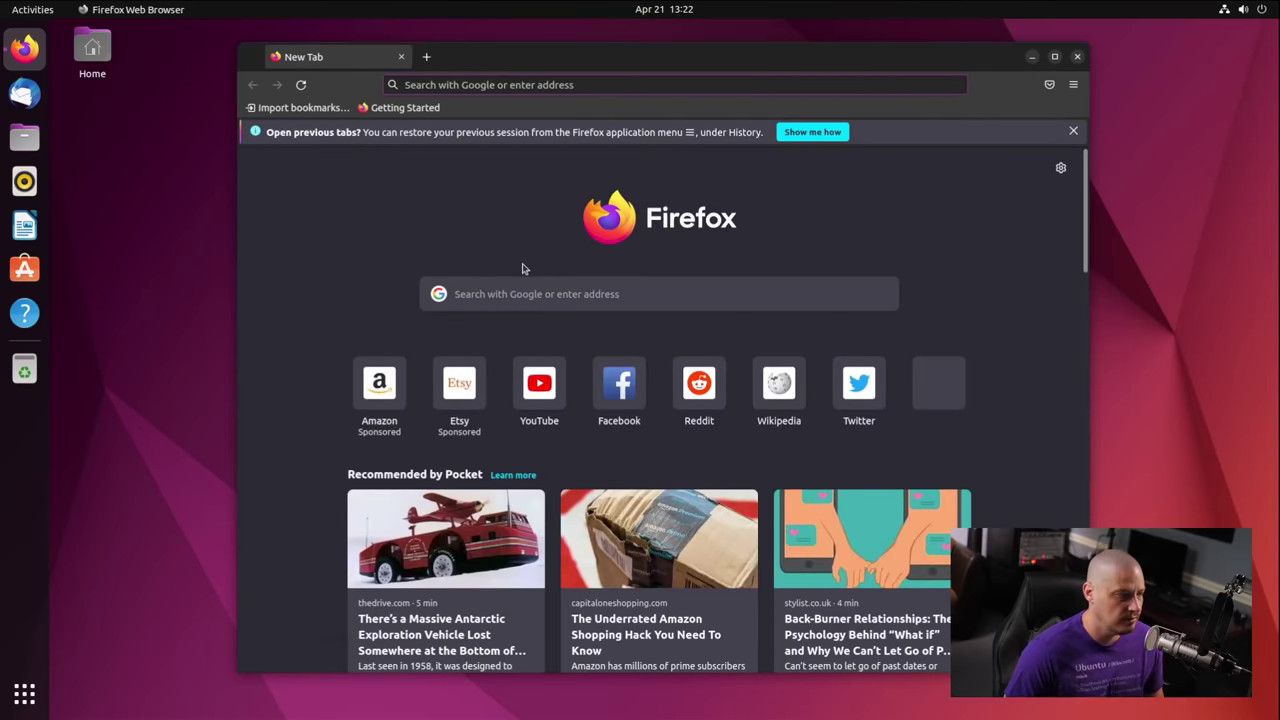
click(1073, 133)
double_click(515, 57)
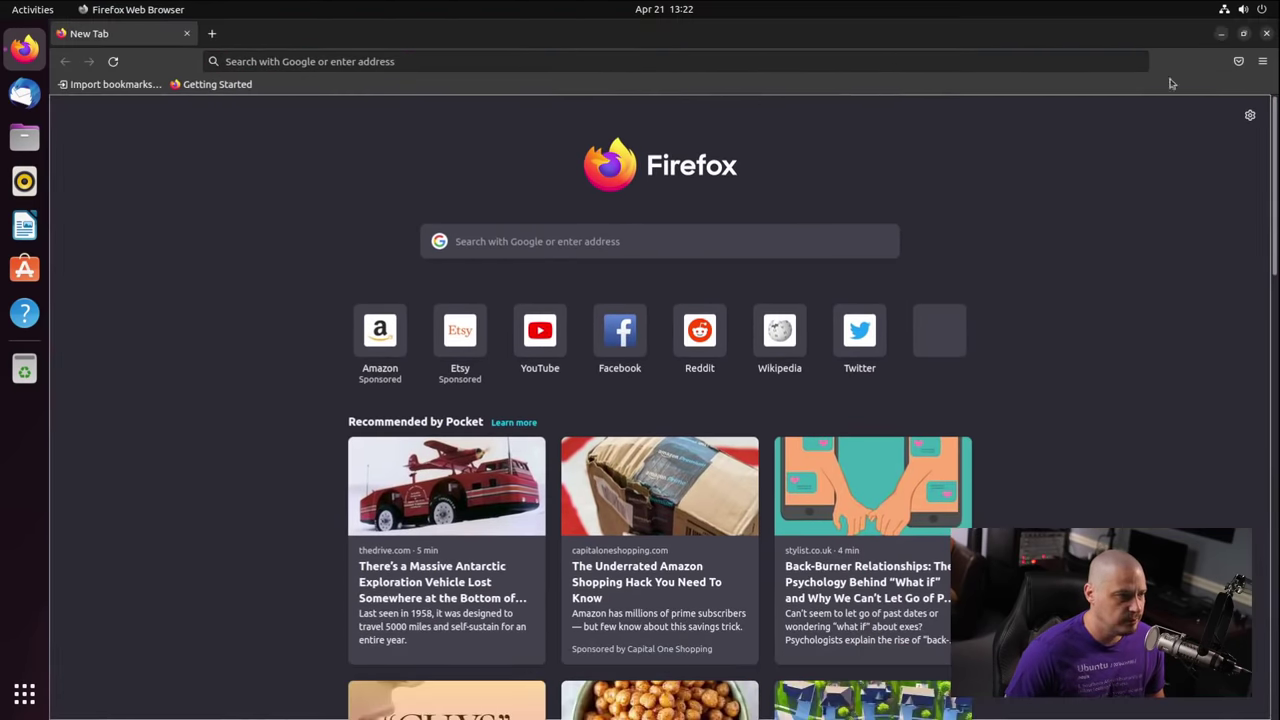
click(1262, 61)
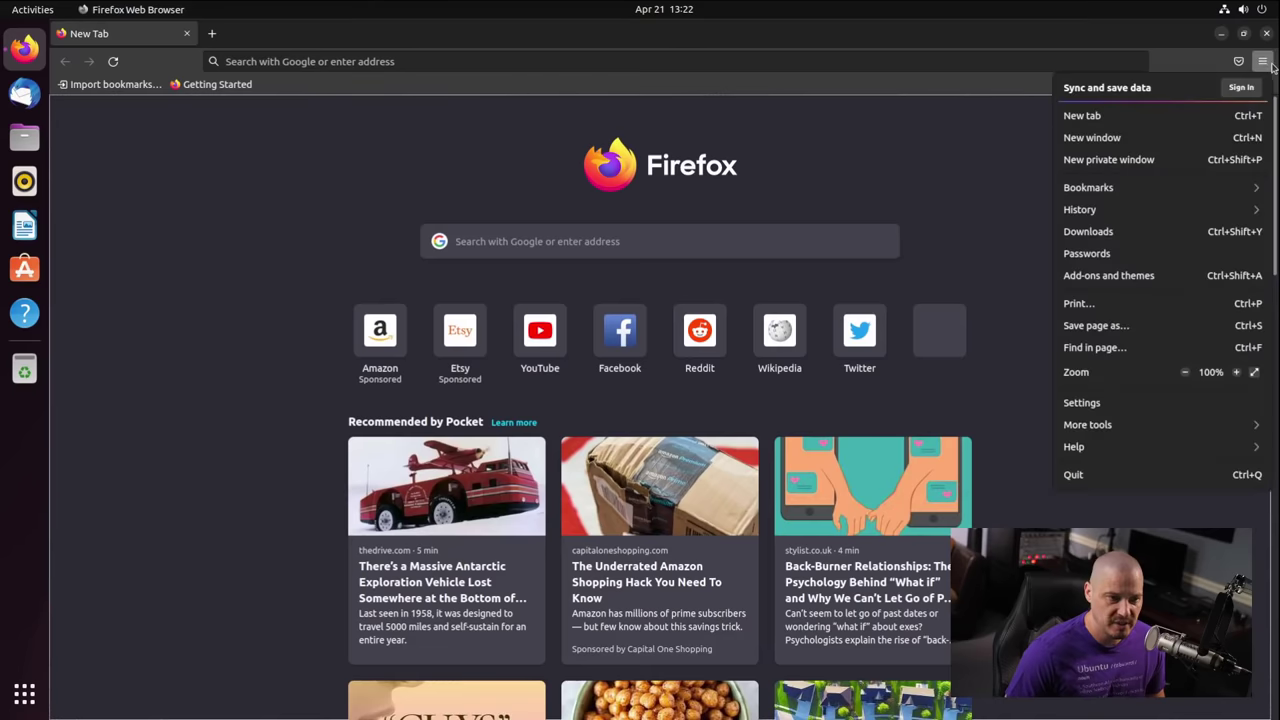
click(1097, 451)
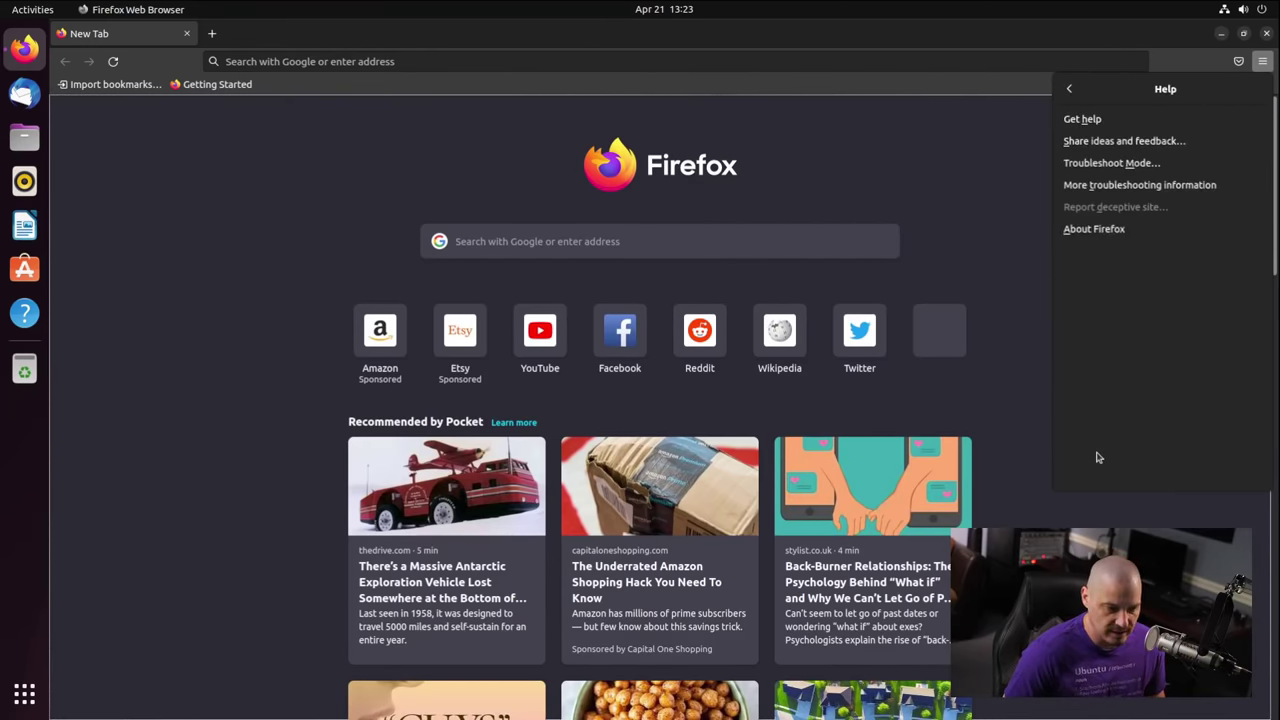
click(1124, 230)
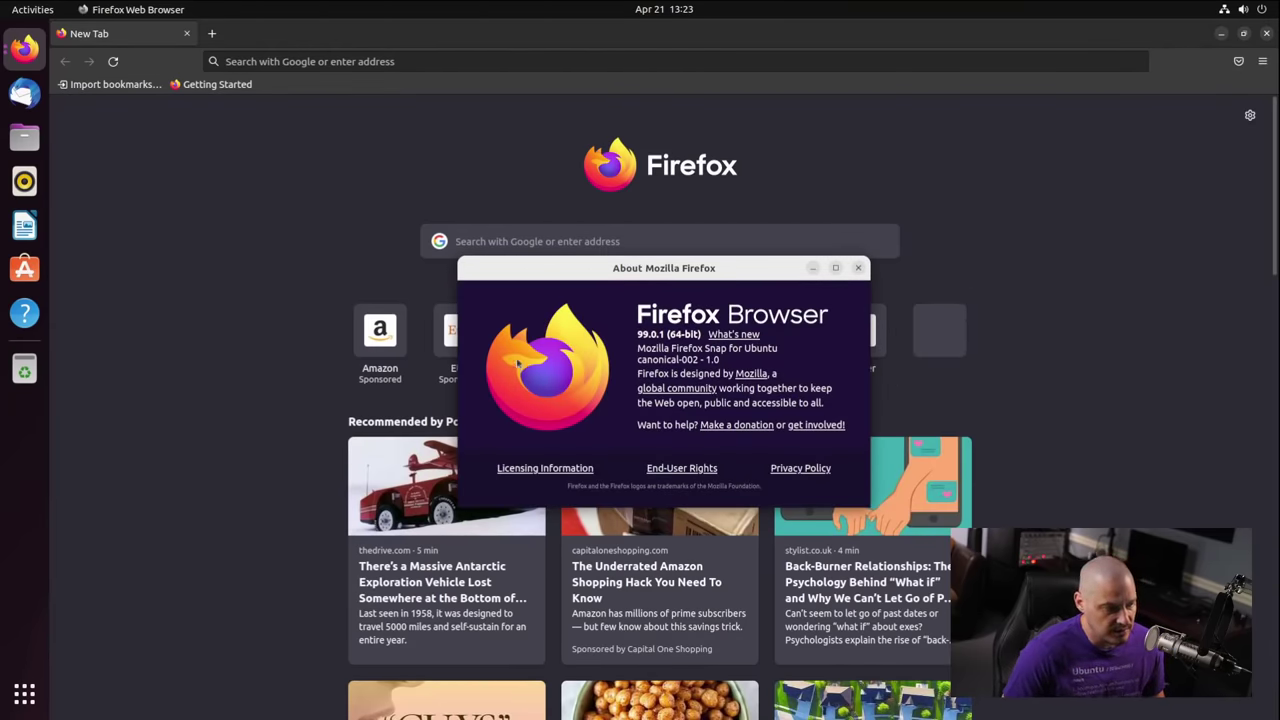
click(858, 268)
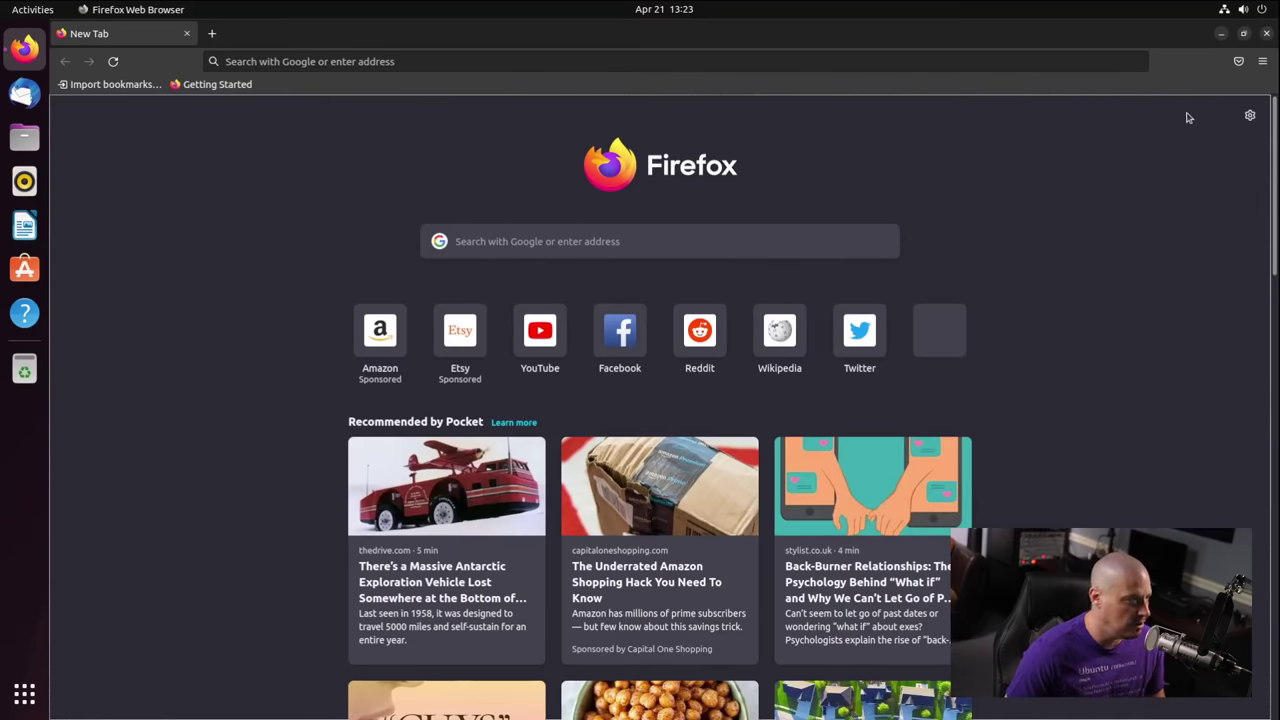
click(1266, 64)
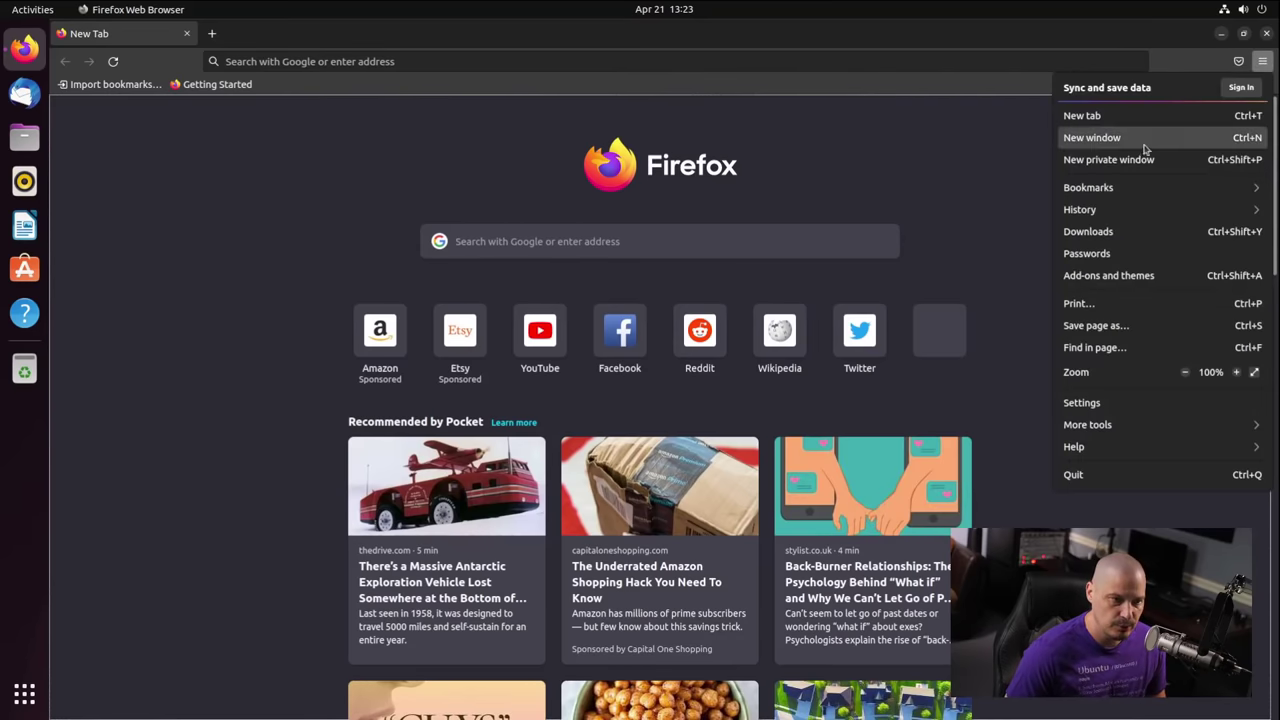
click(1072, 190)
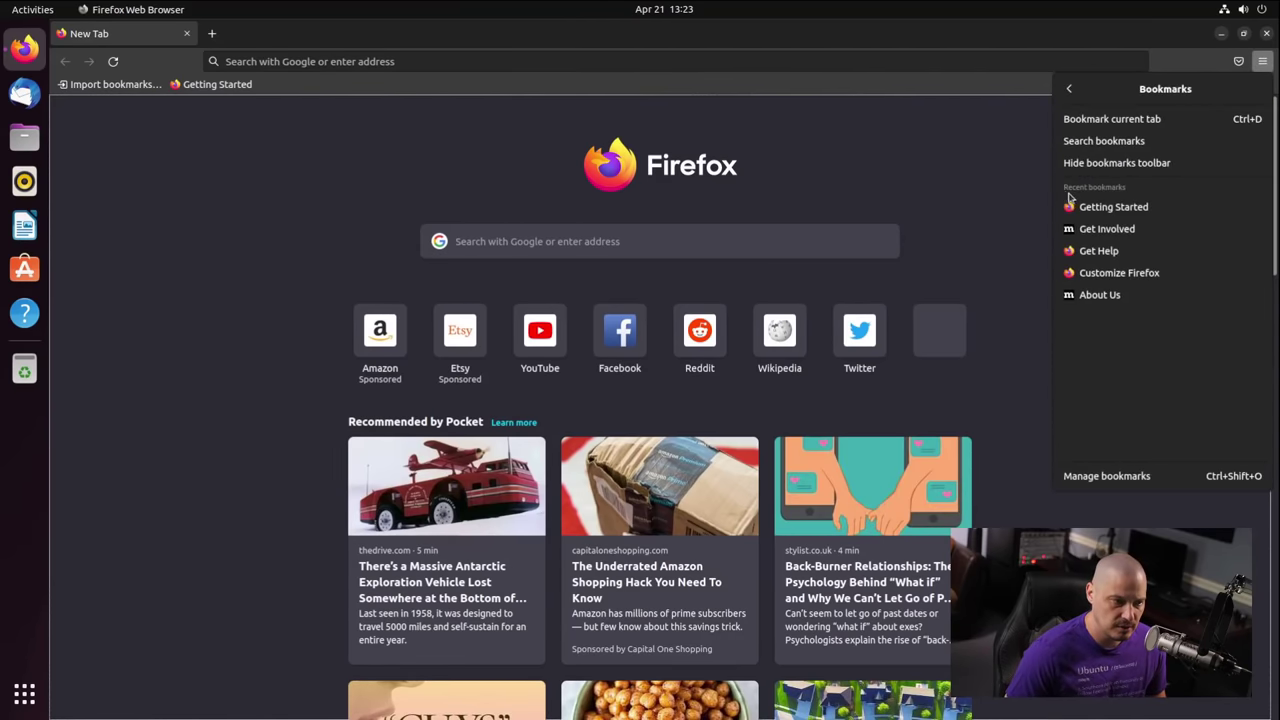
click(1068, 88)
click(886, 185)
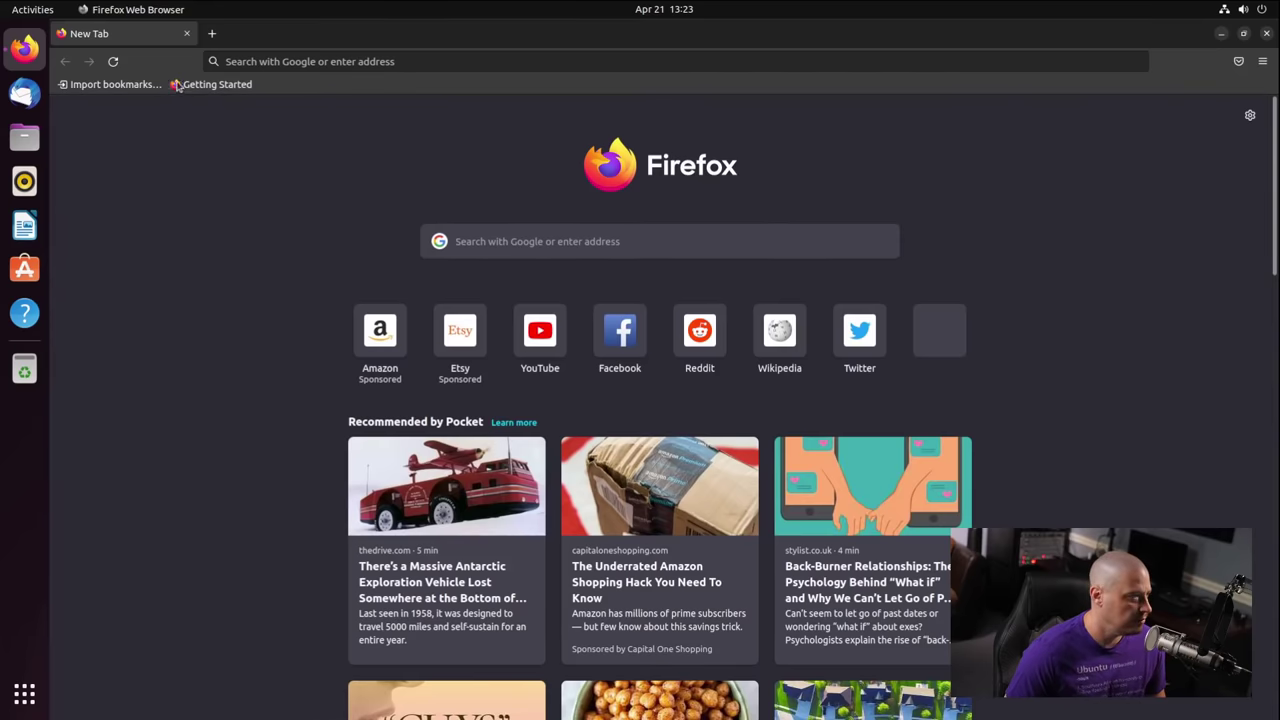
click(211, 33)
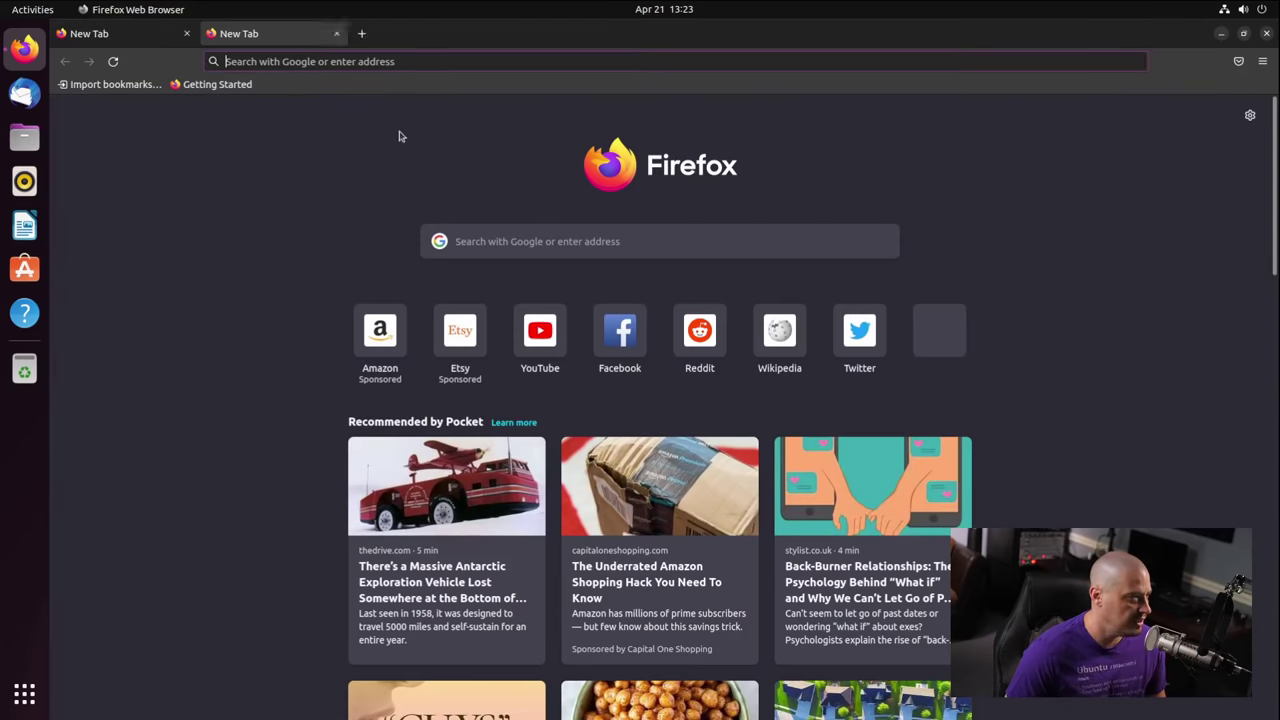
click(362, 33)
click(187, 35)
click(187, 35)
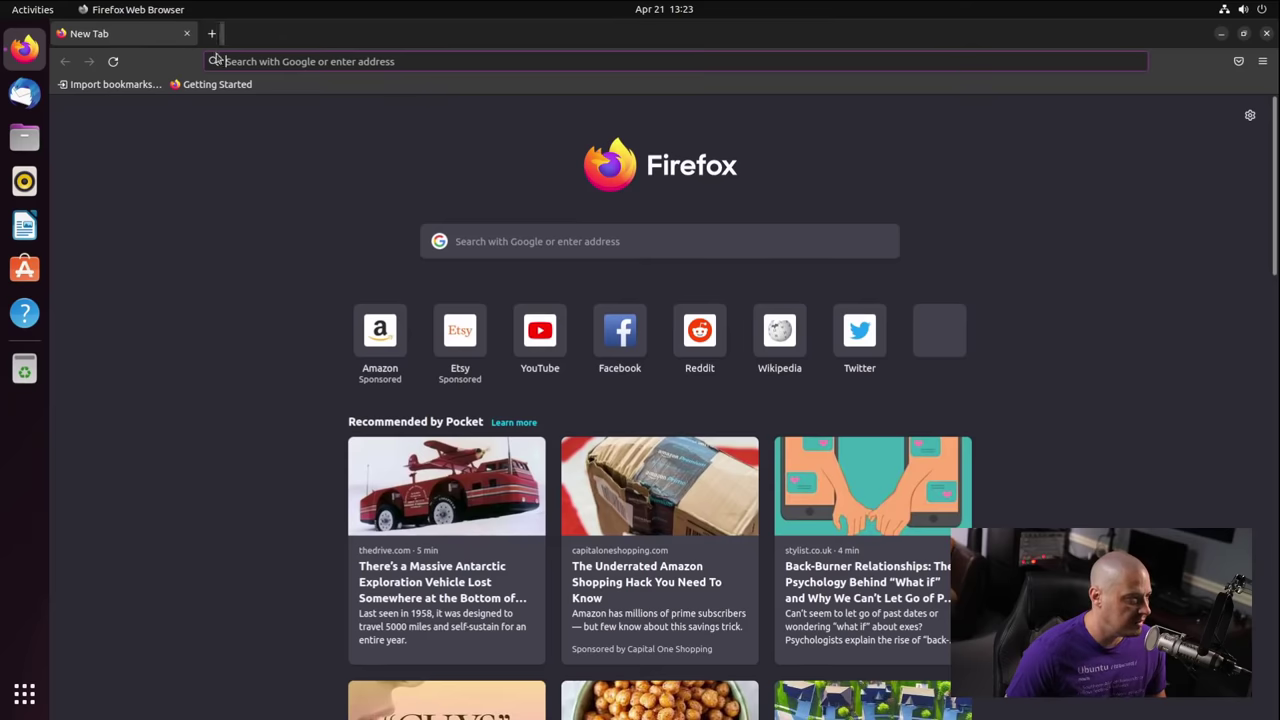
click(1267, 35)
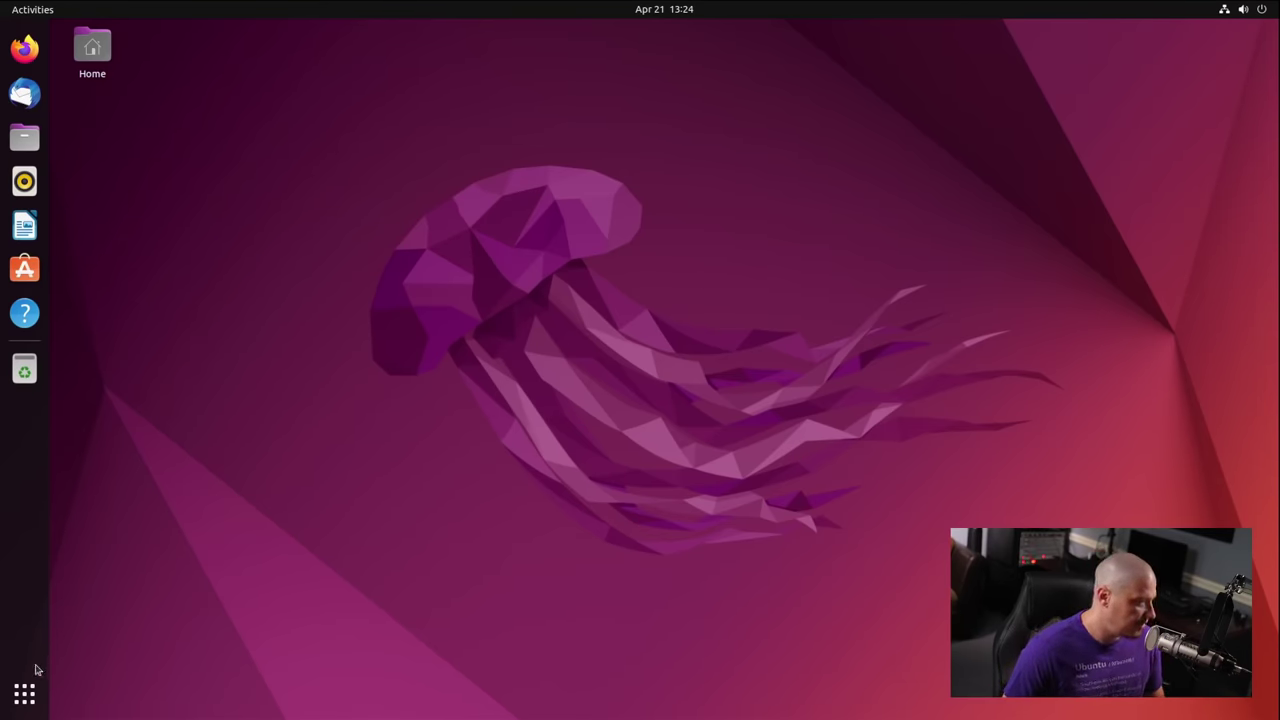
- Launch Settings, scroll Appearance to the Dock options, and toggle auto-hide on then off
click(24, 692)
text(settings)
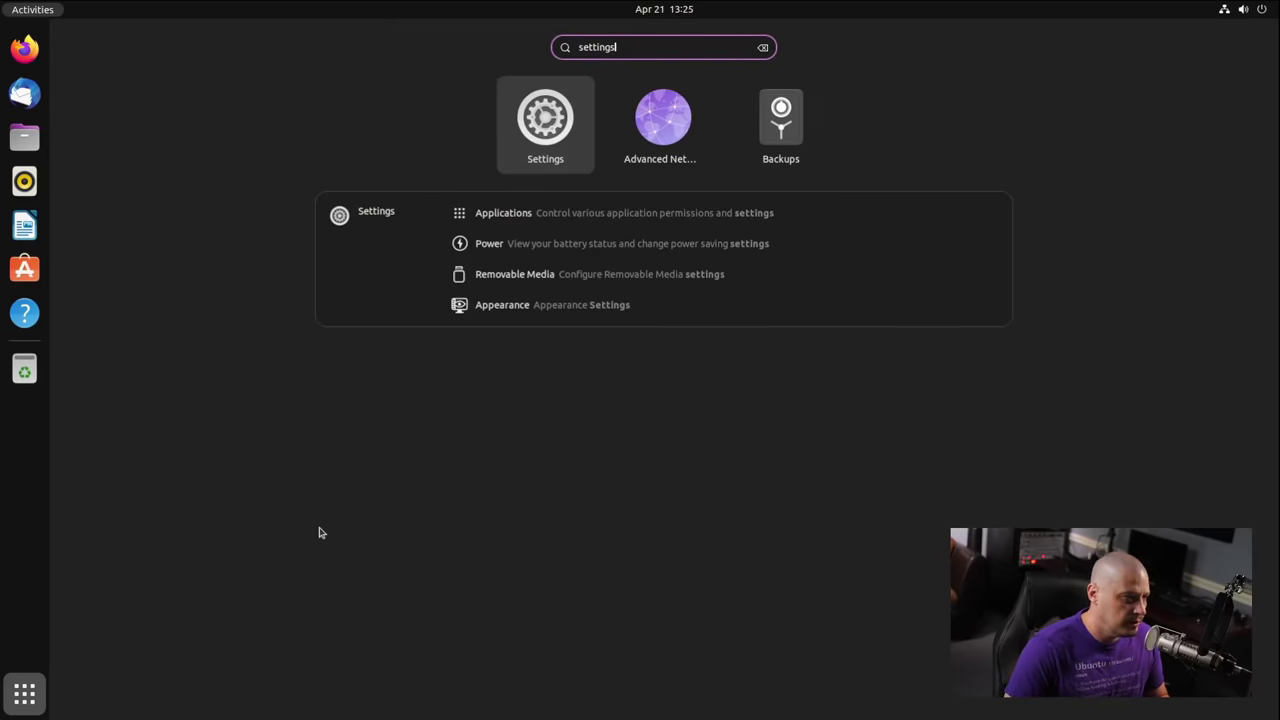
key(Return)
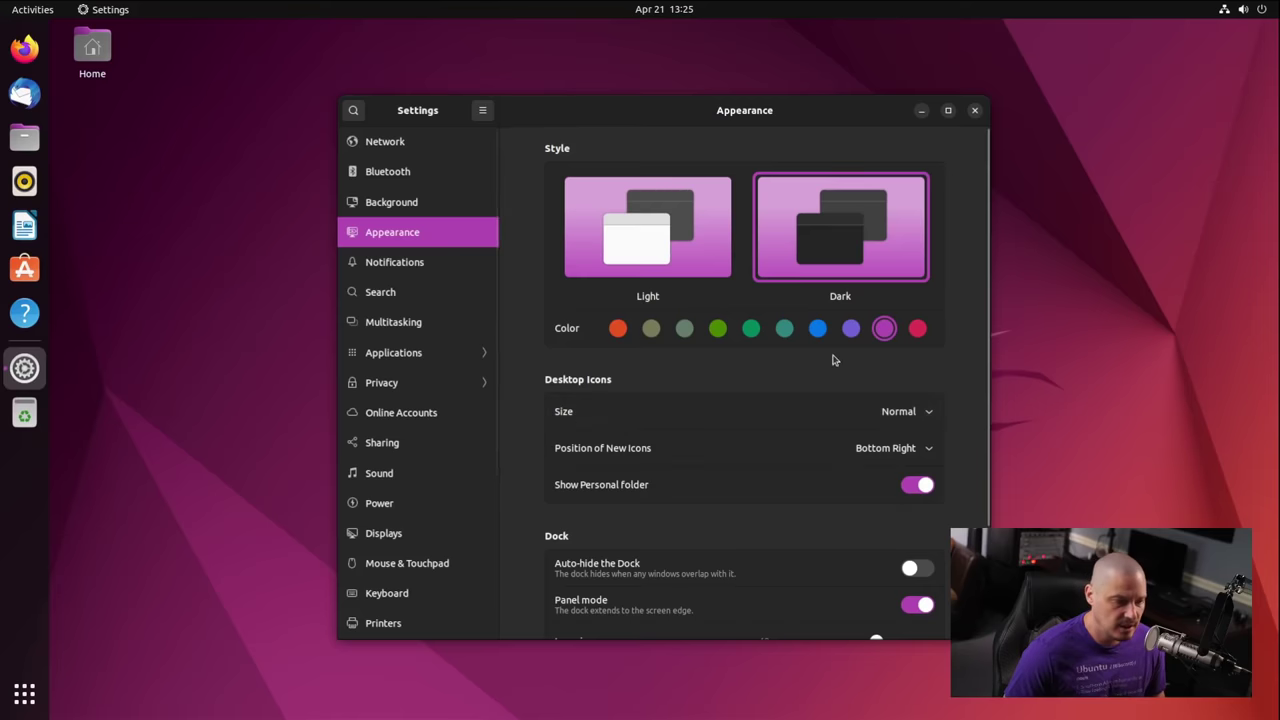
scroll(834, 355, down, 3)
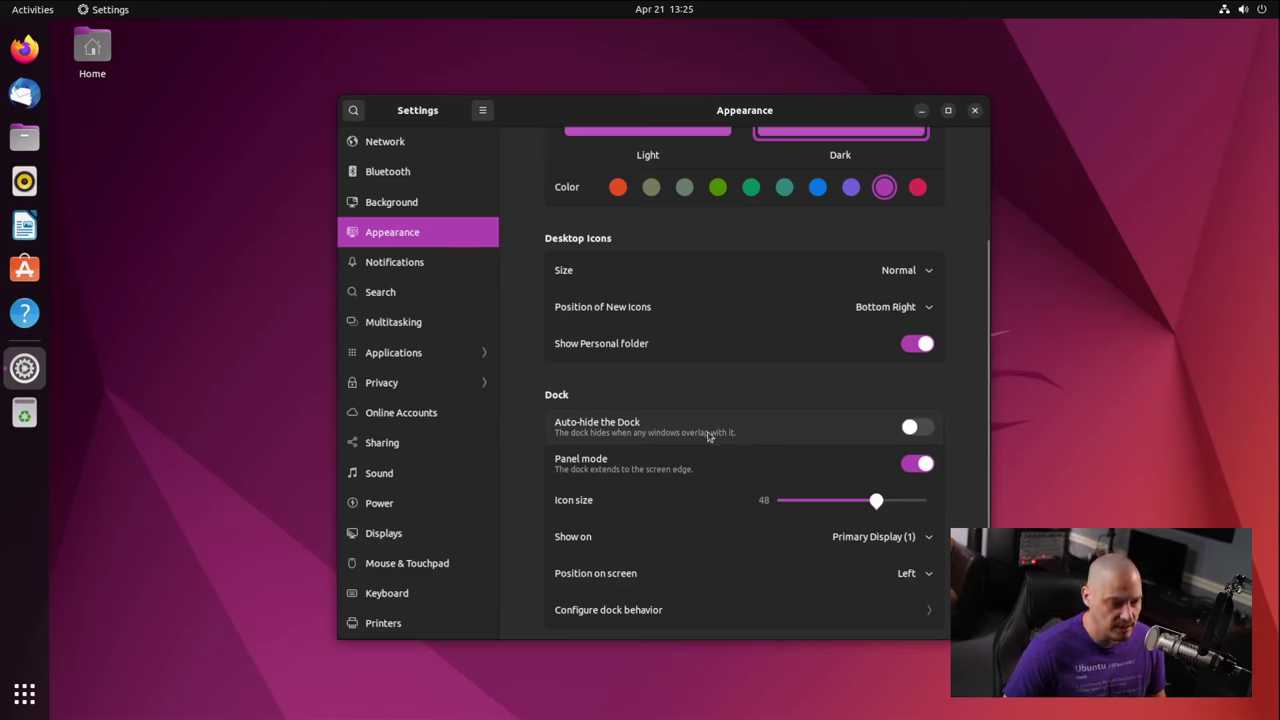
click(920, 428)
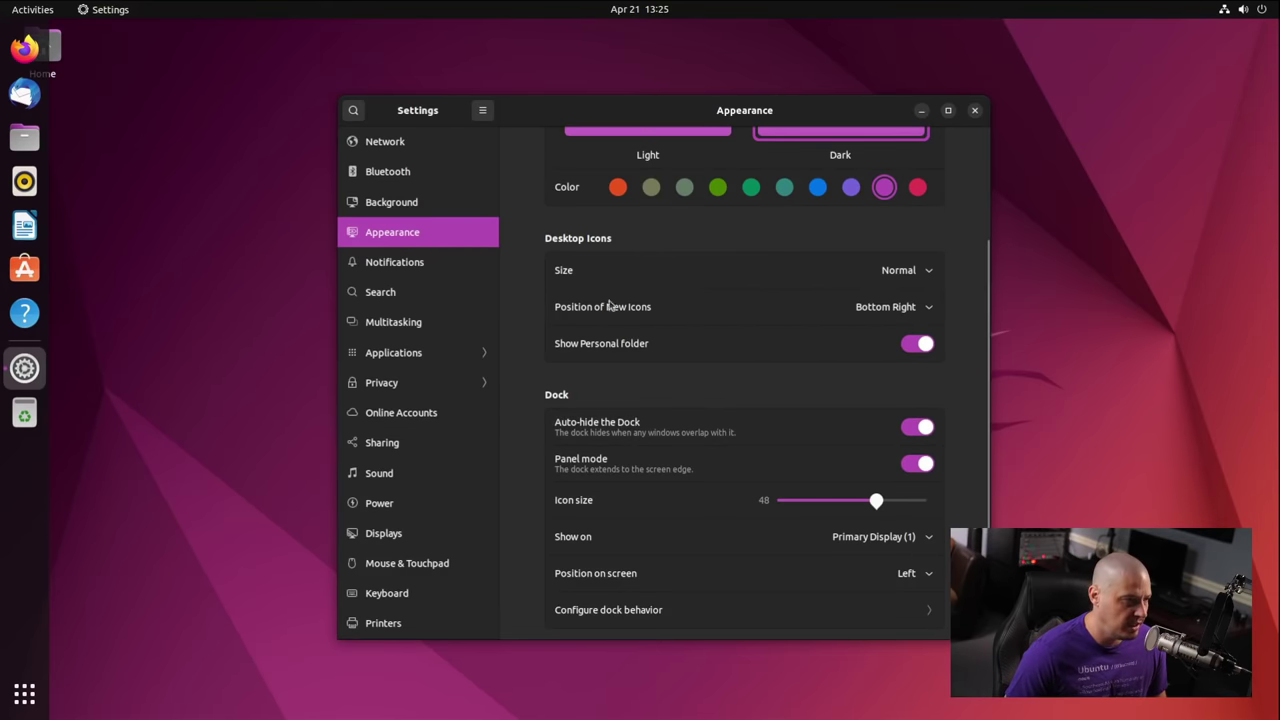
click(917, 428)
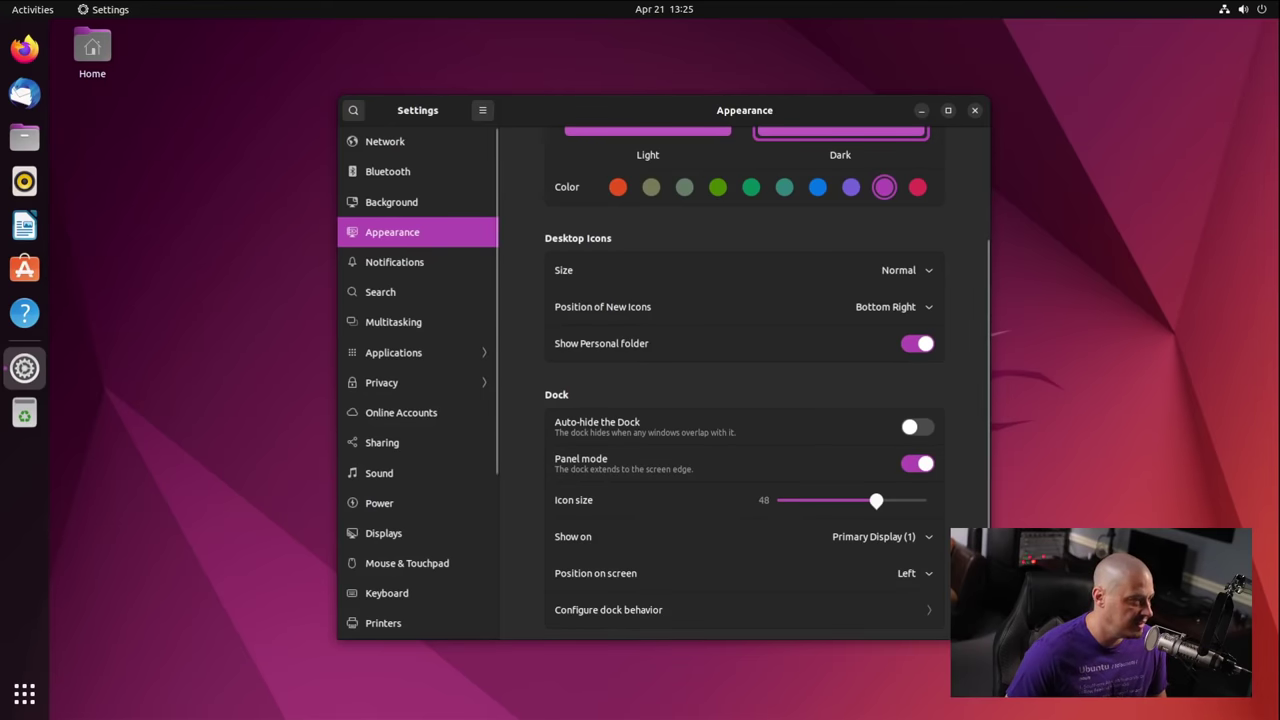
- Toggle the dock between floating and panel modes, and maximize then restore Settings
click(915, 464)
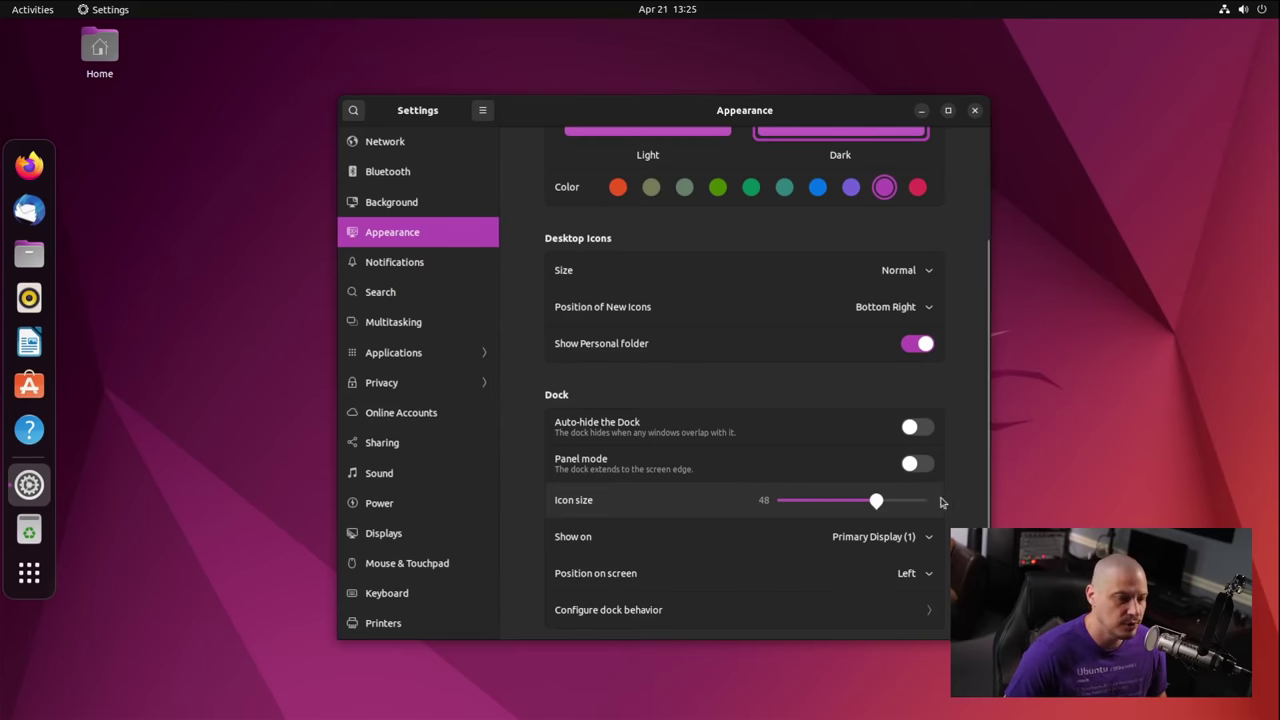
click(920, 464)
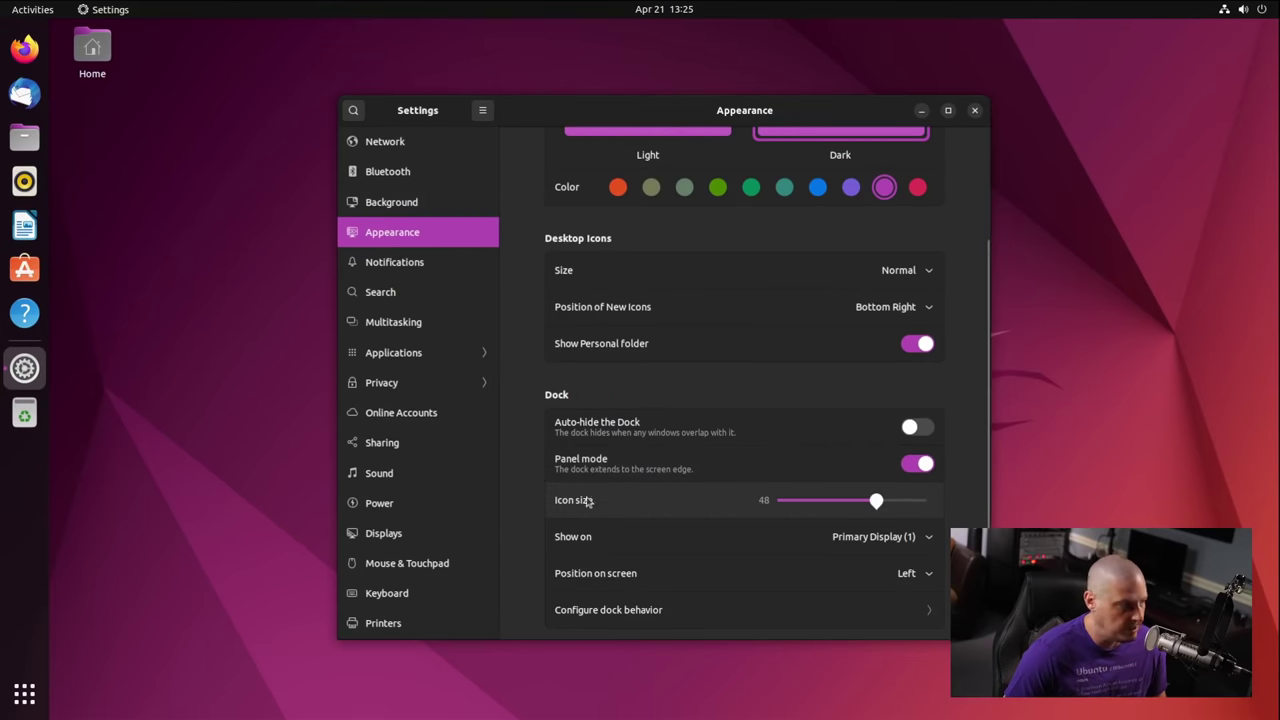
click(916, 464)
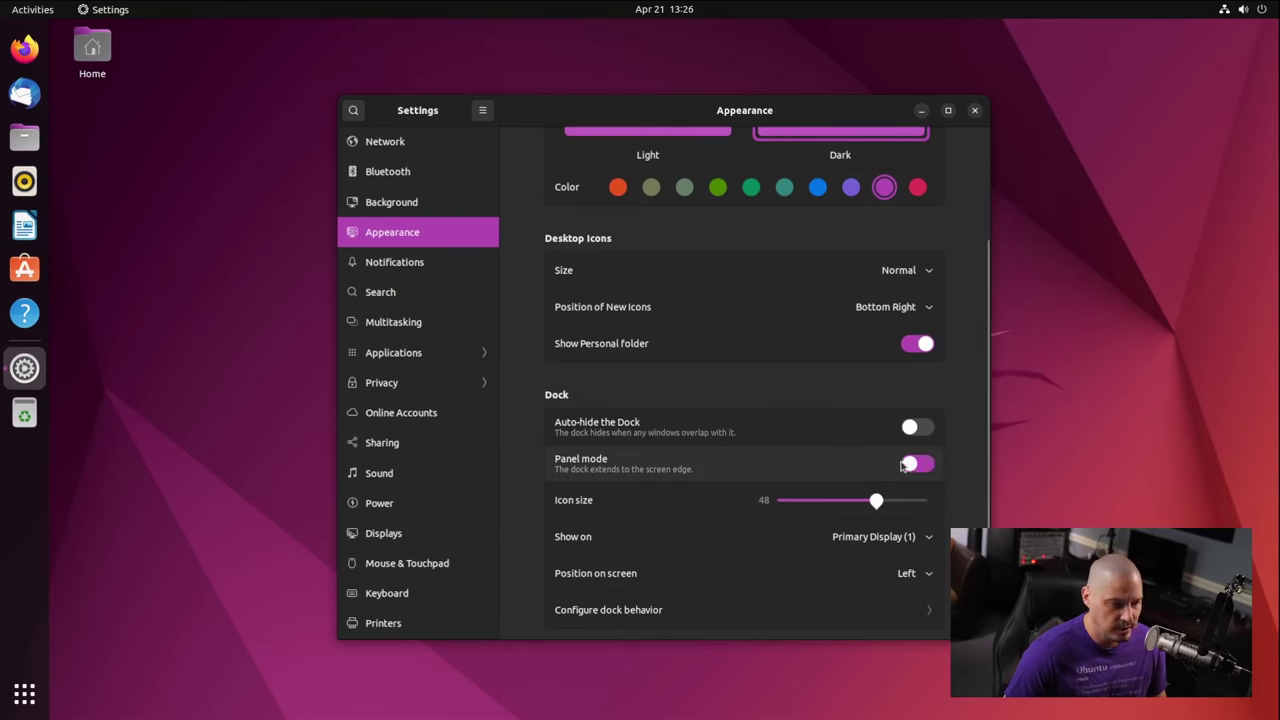
double_click(668, 110)
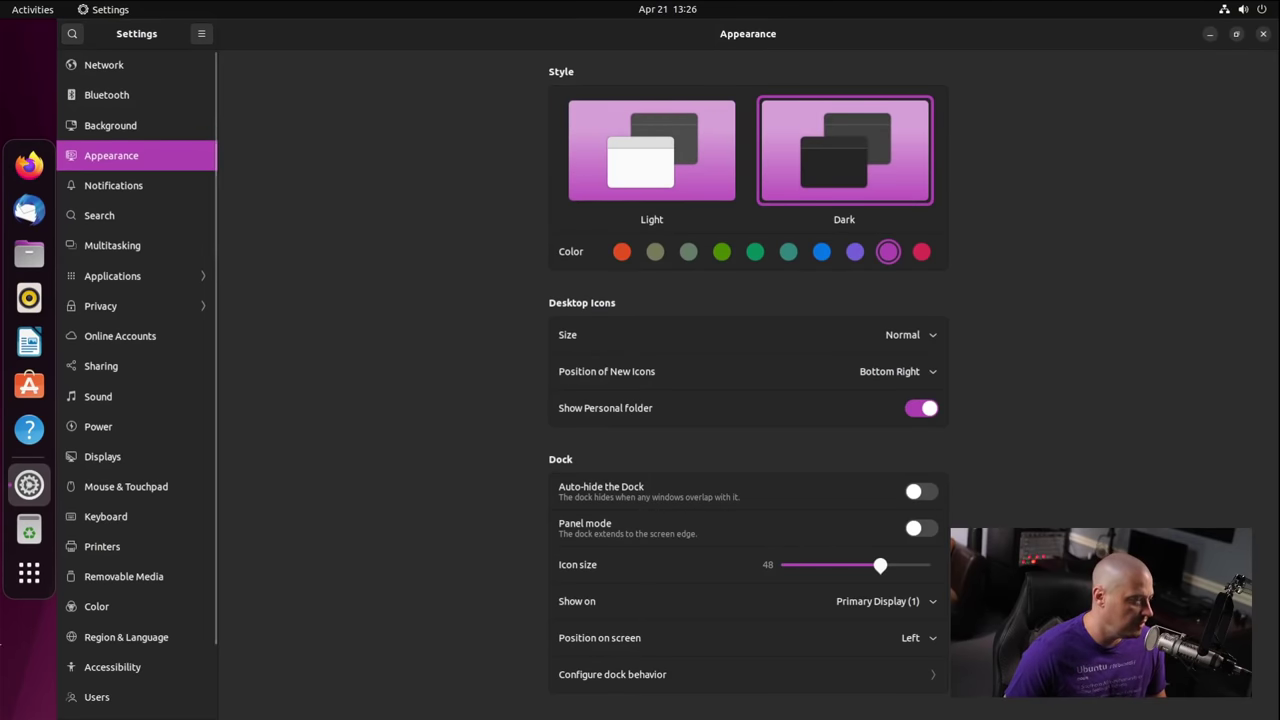
double_click(503, 34)
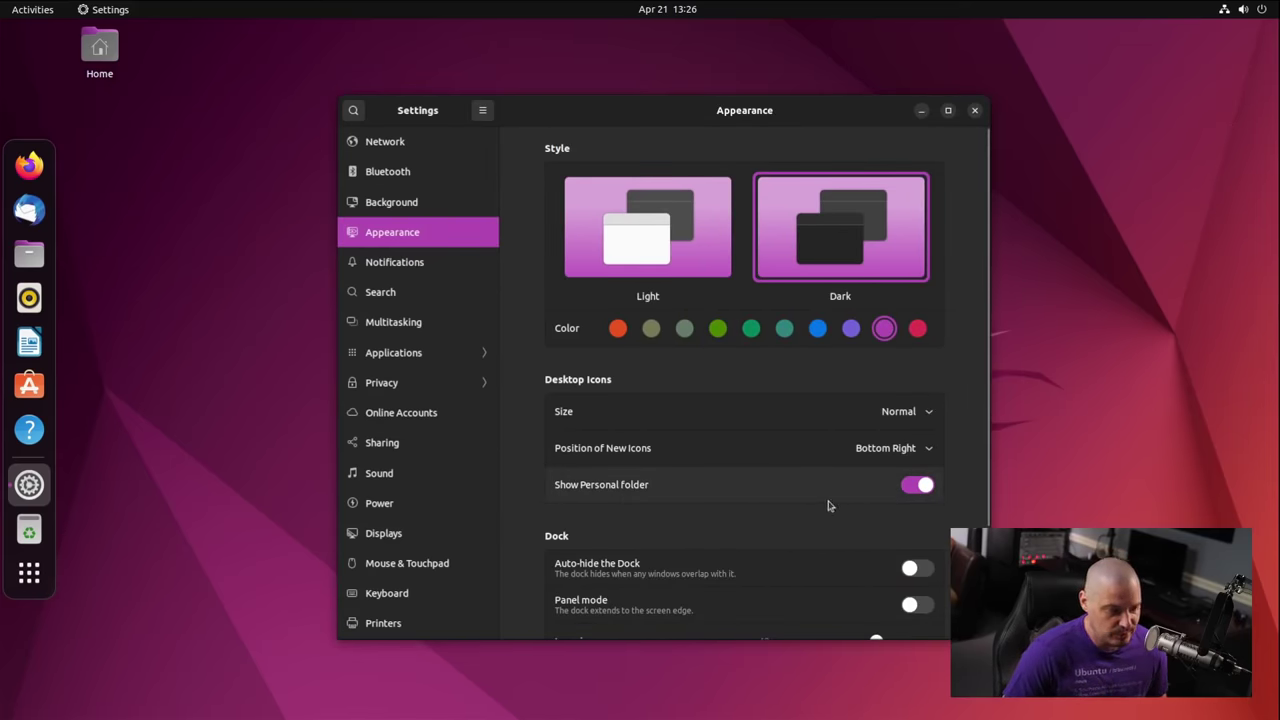
- Turn Panel mode back on and shrink the dock icon size from 48 to 30
scroll(828, 505, down, 2)
click(922, 493)
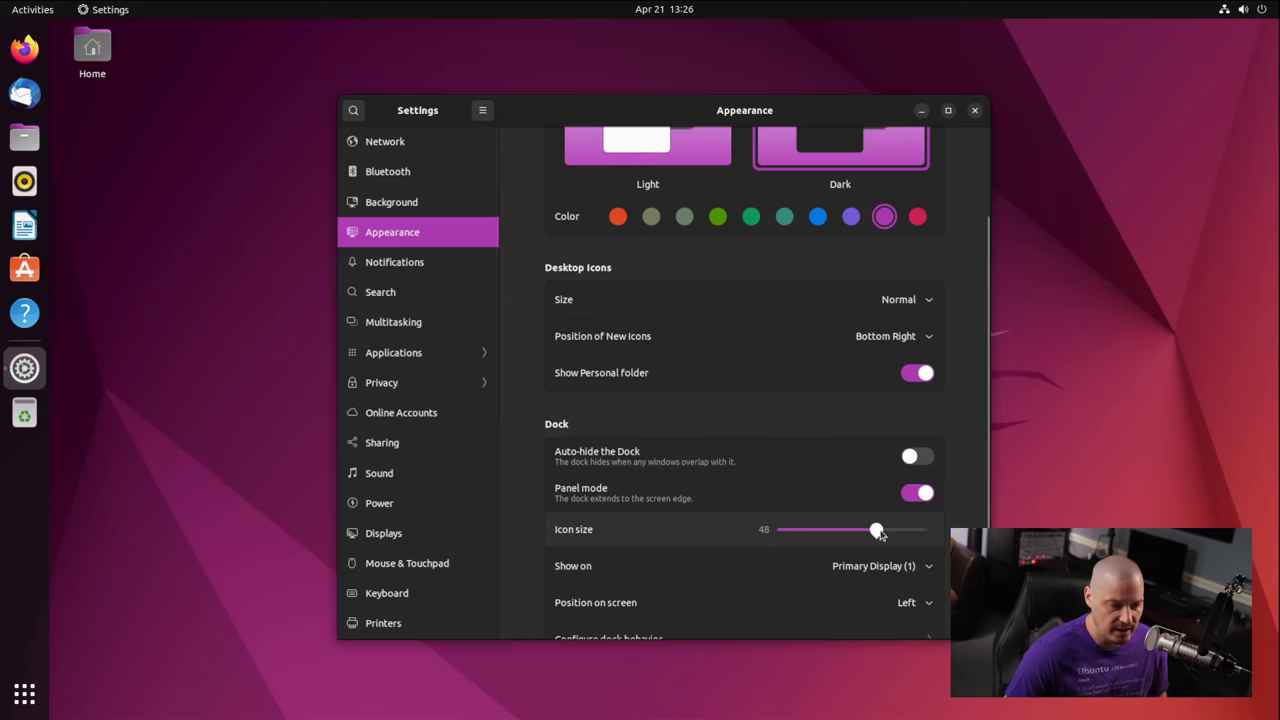
drag(877, 532, 823, 540)
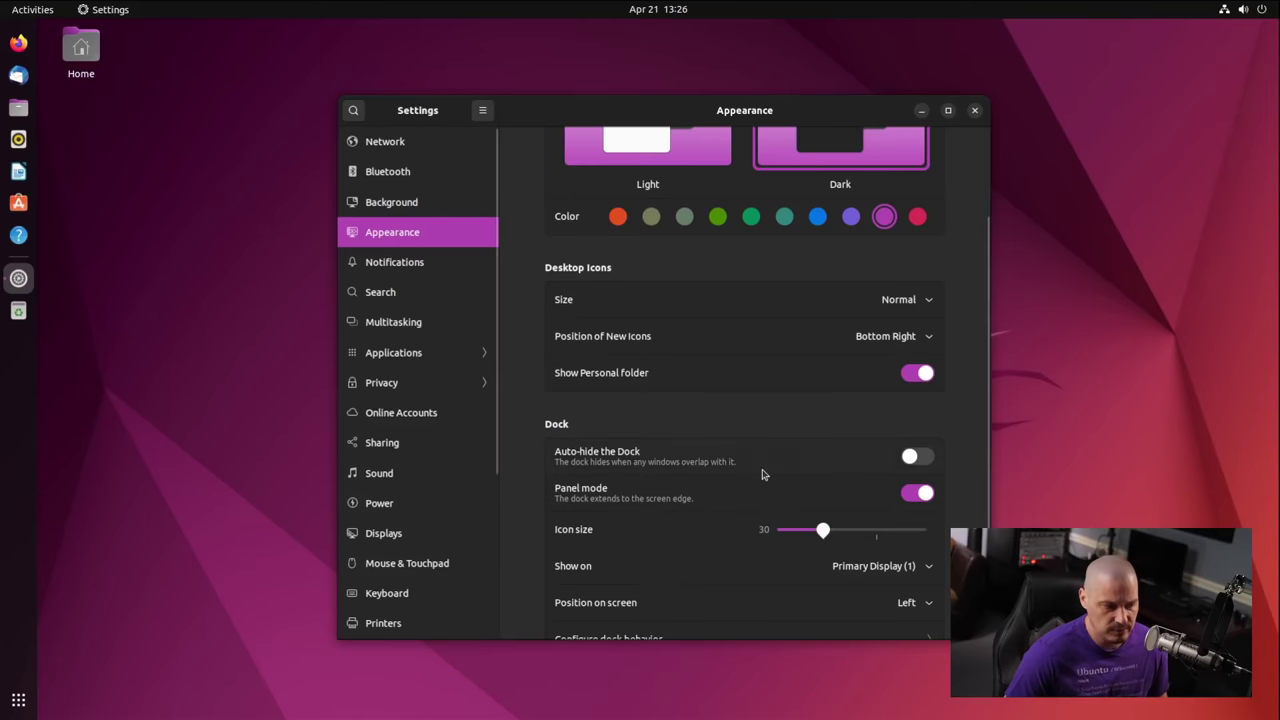
scroll(880, 455, down, 1)
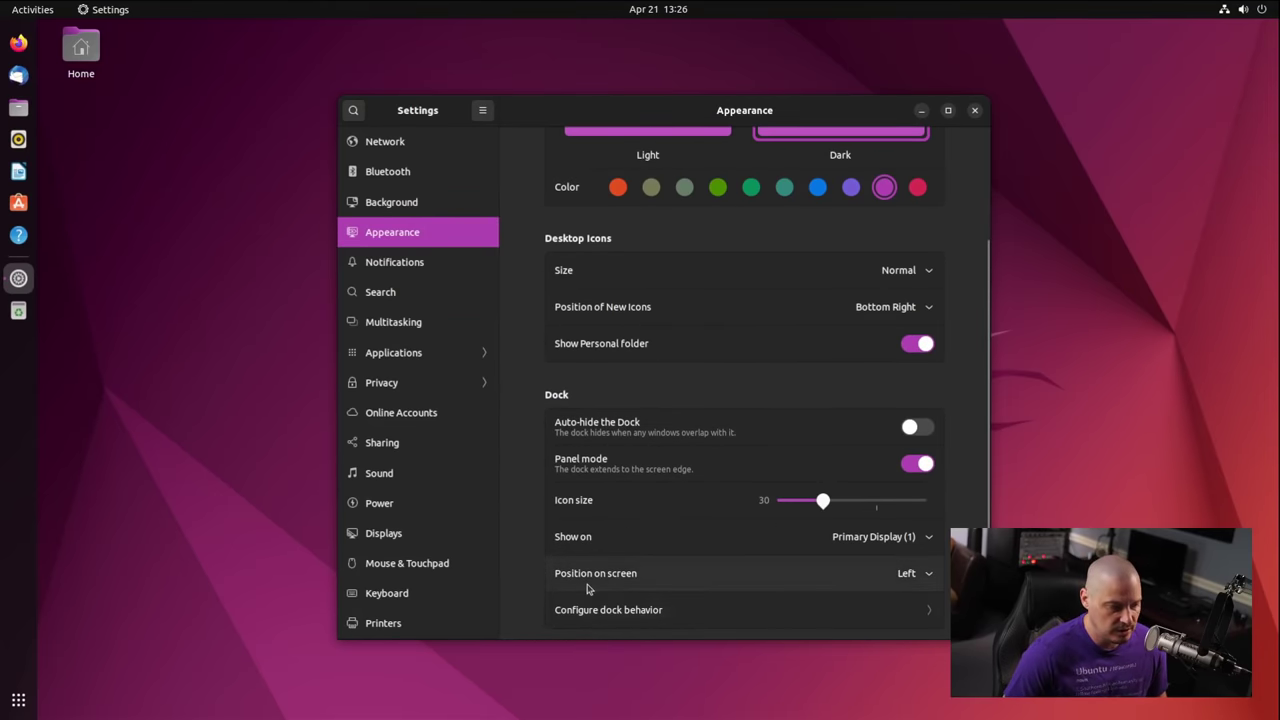
- Try the dock at Bottom, Left and Right positions, leave it on Left, and quit Settings
click(916, 578)
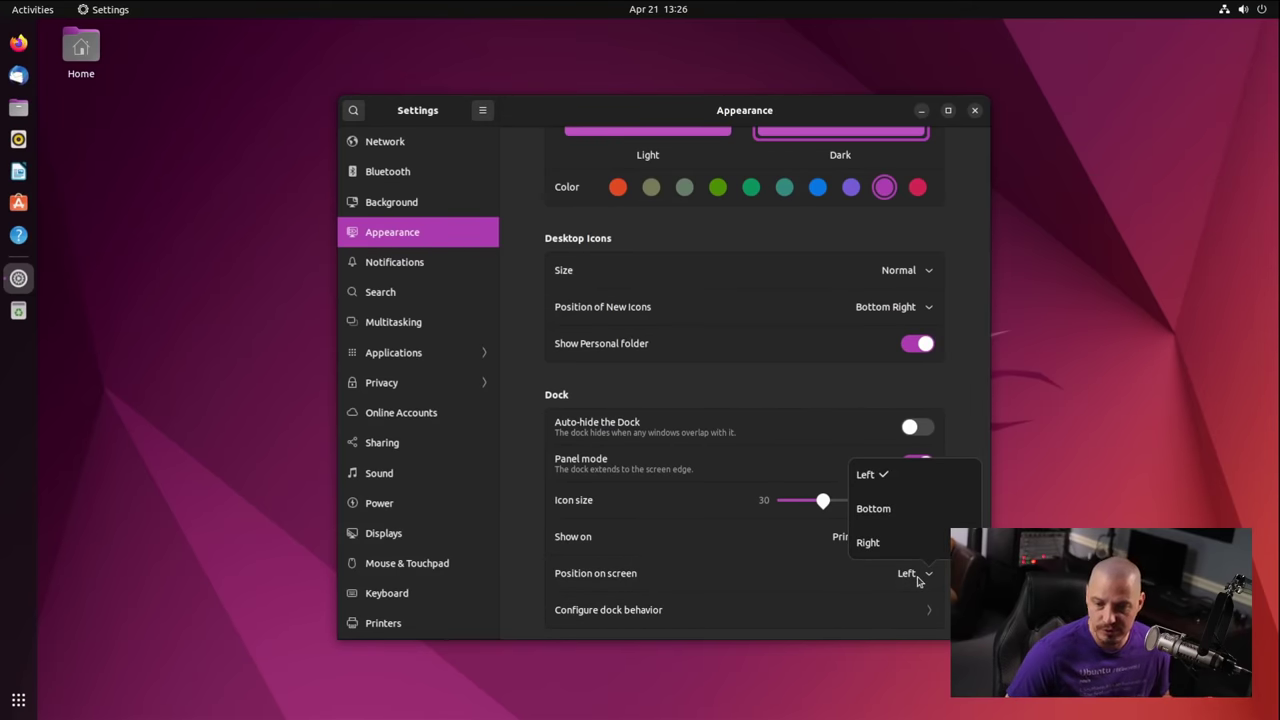
click(914, 512)
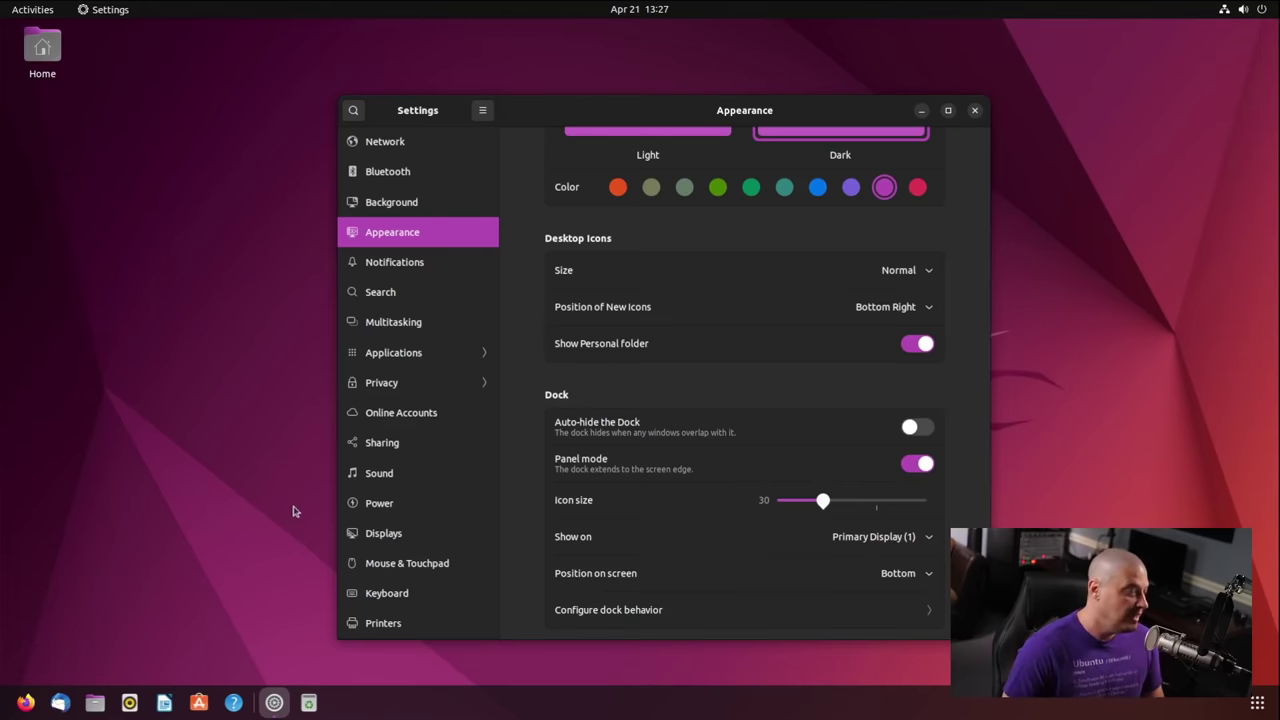
click(927, 578)
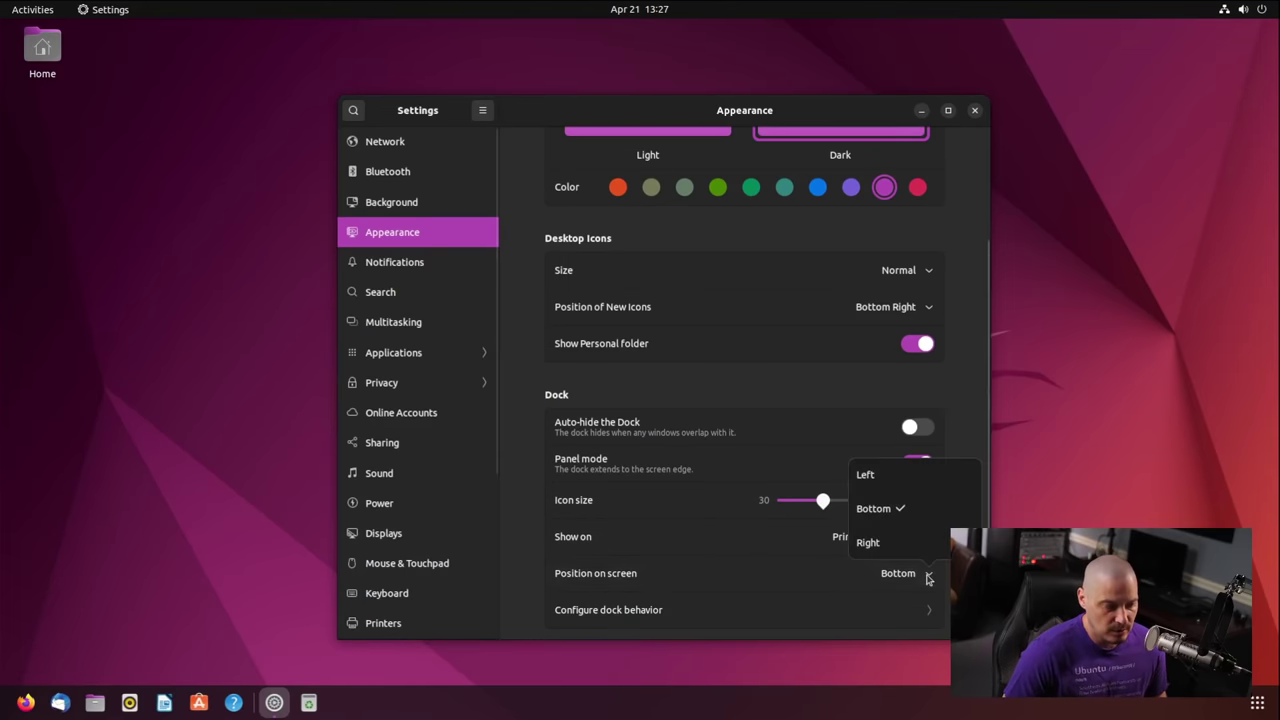
click(883, 485)
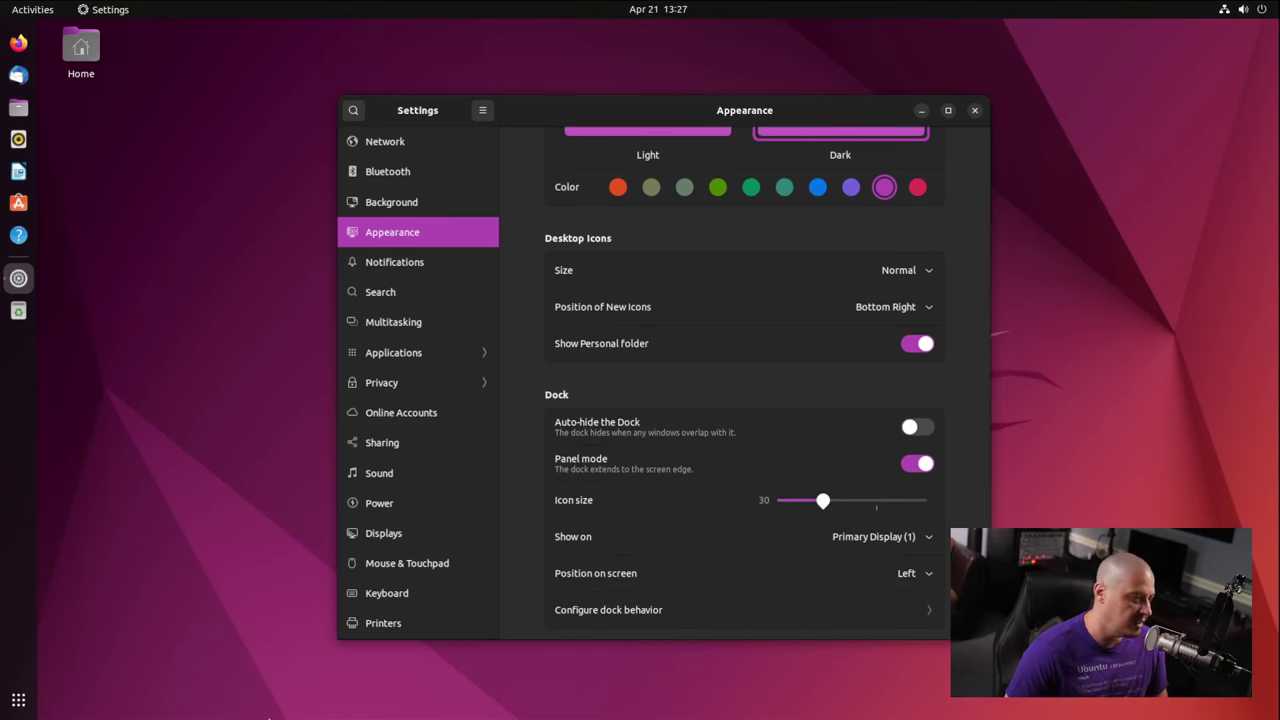
click(928, 573)
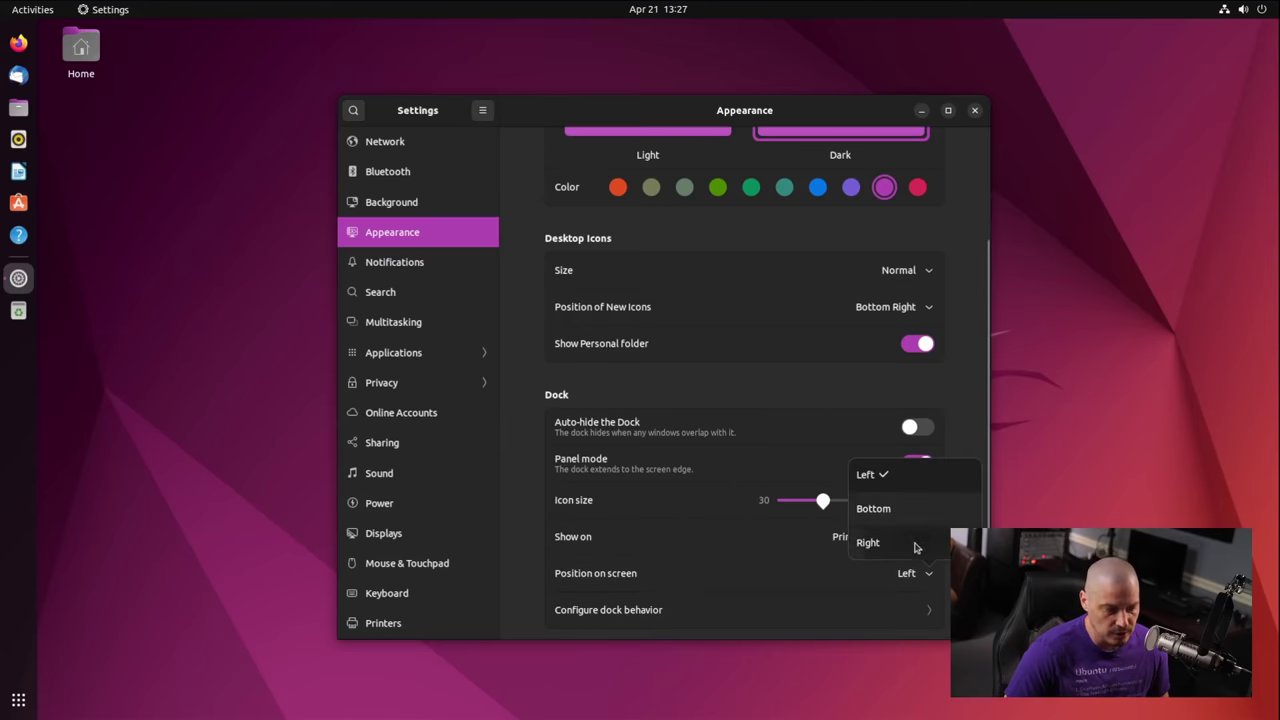
click(913, 544)
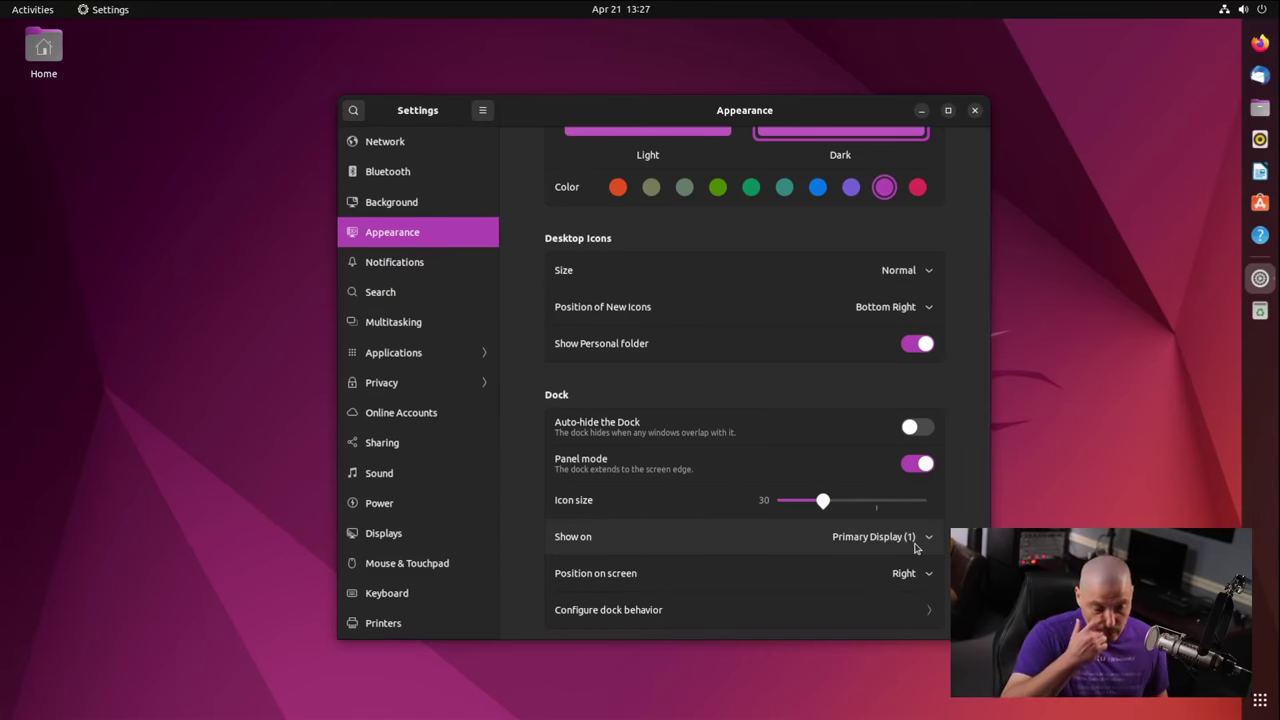
click(928, 573)
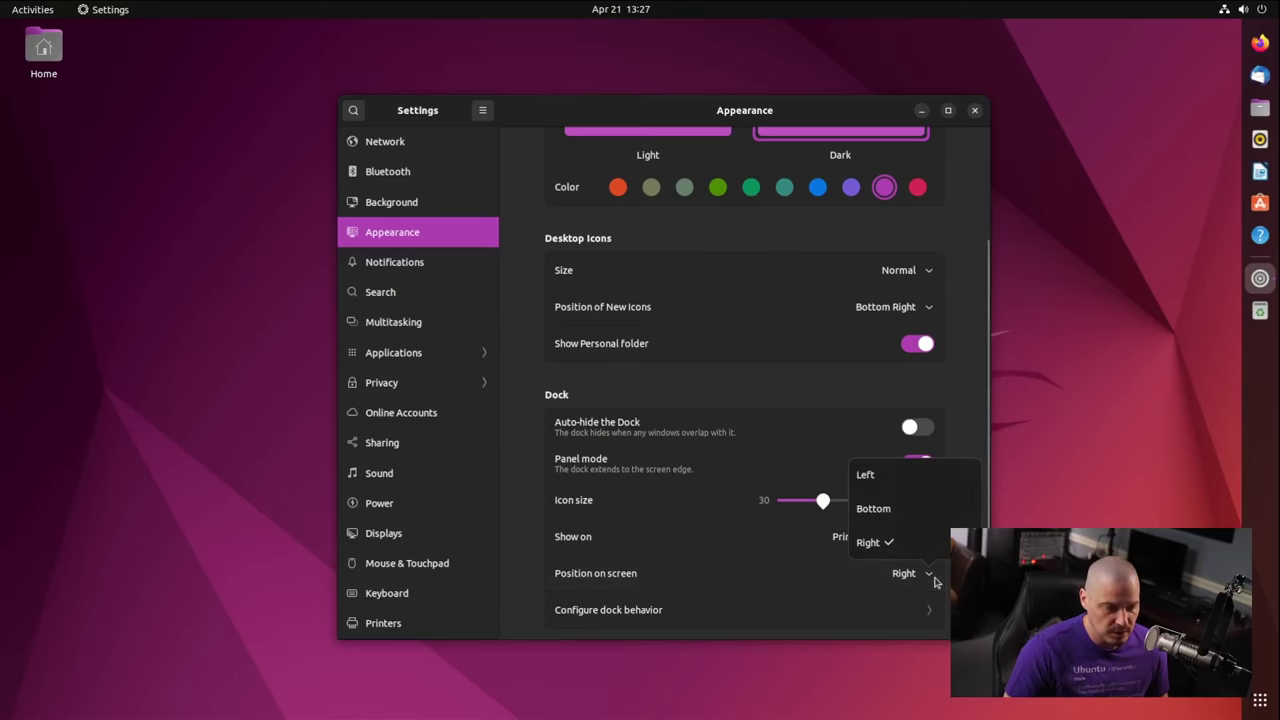
click(899, 484)
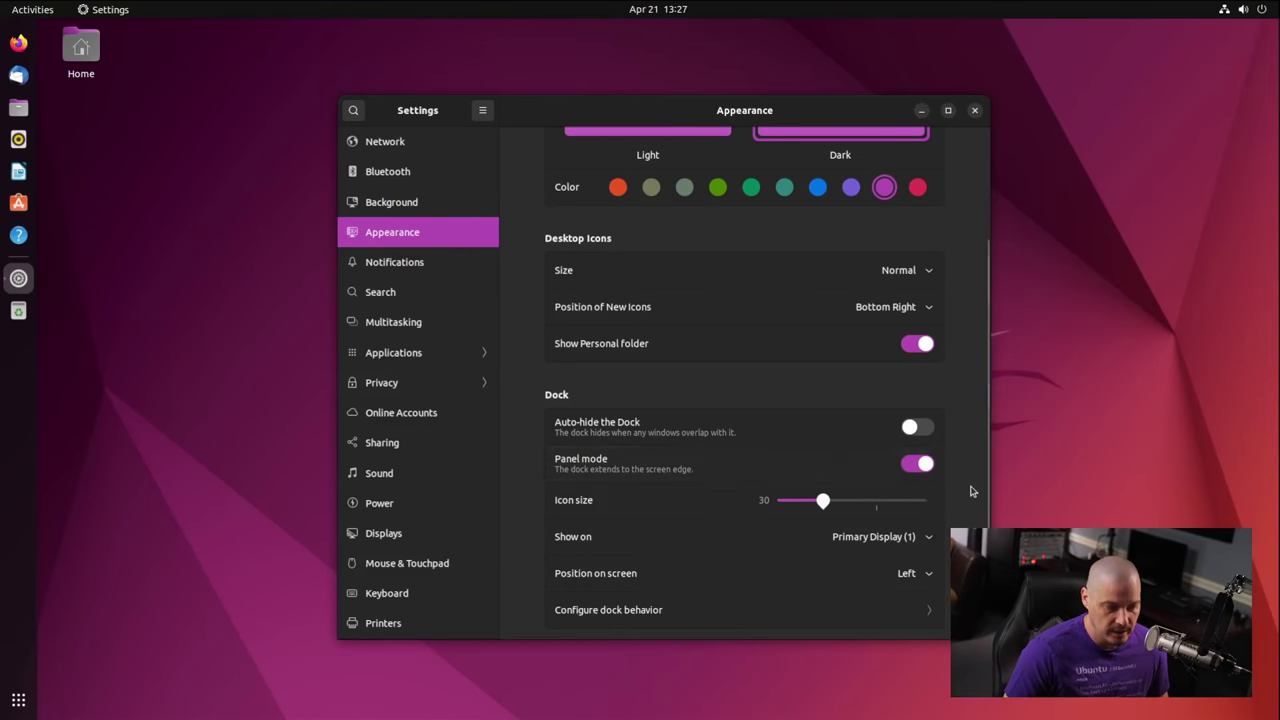
key(ctrl+q)
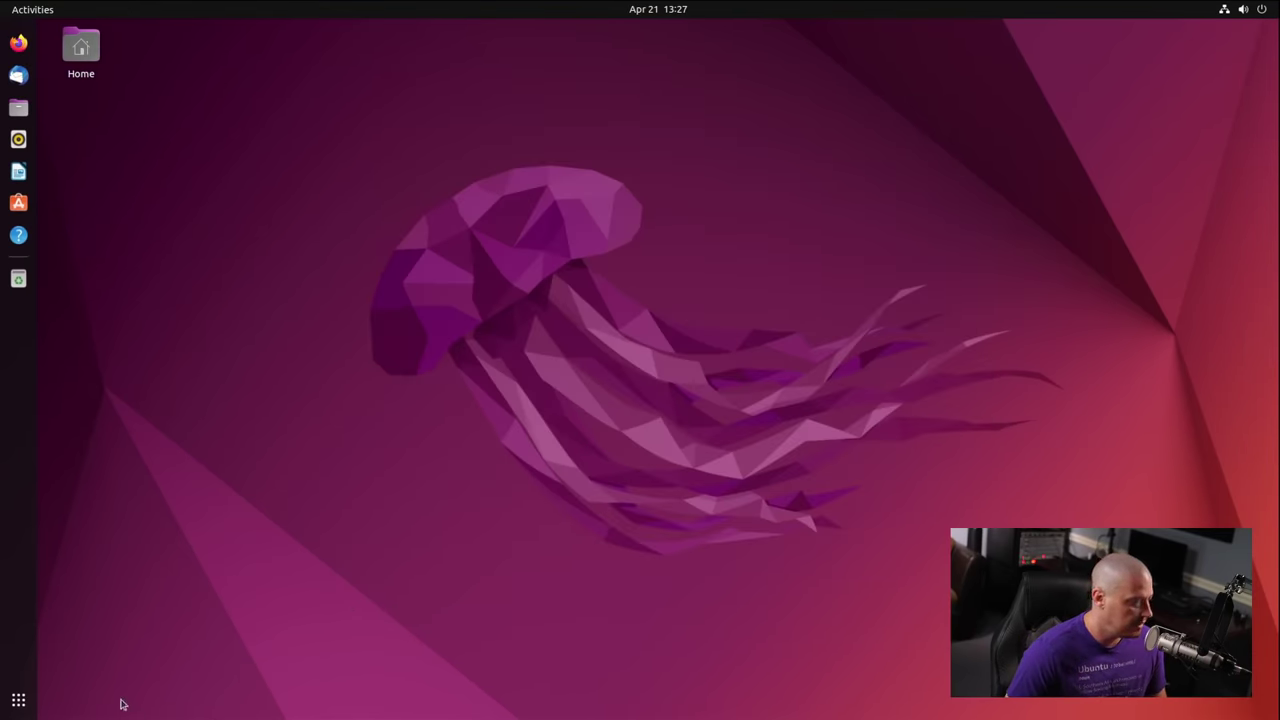
- Open the app grid, place Videos ahead of LibreOffice, and flip between pages one and two
click(18, 700)
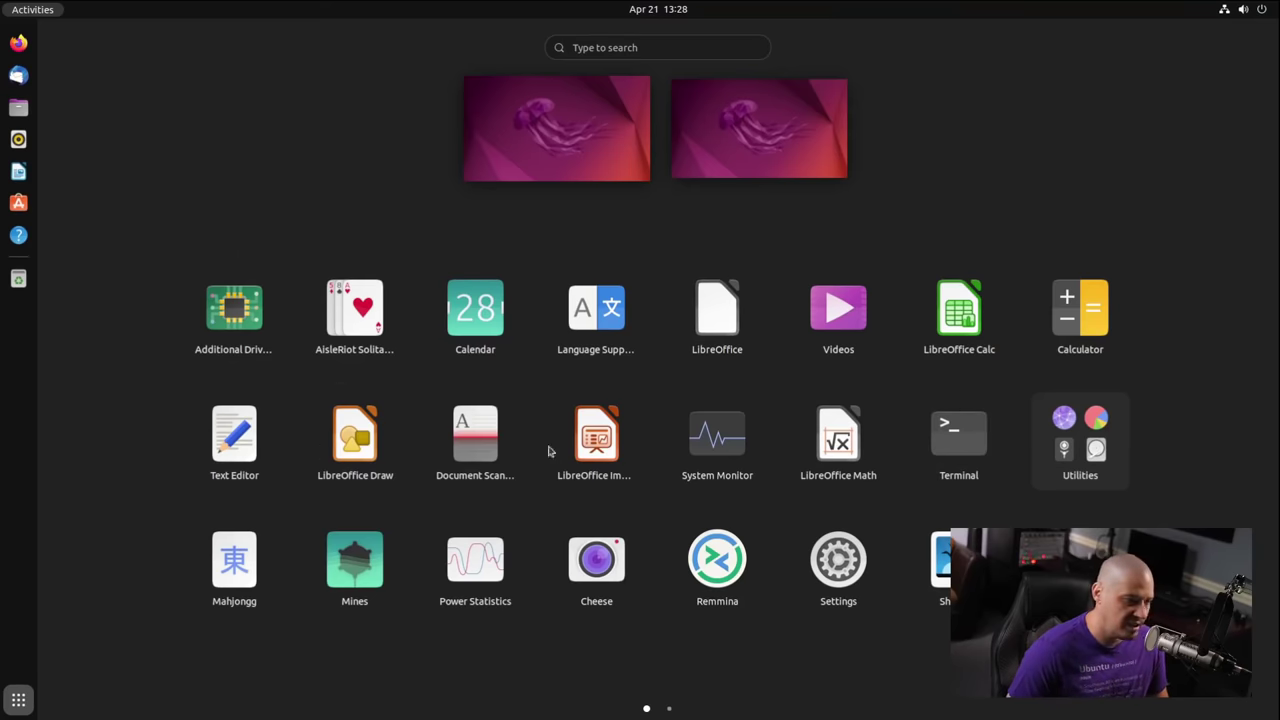
drag(838, 310, 692, 331)
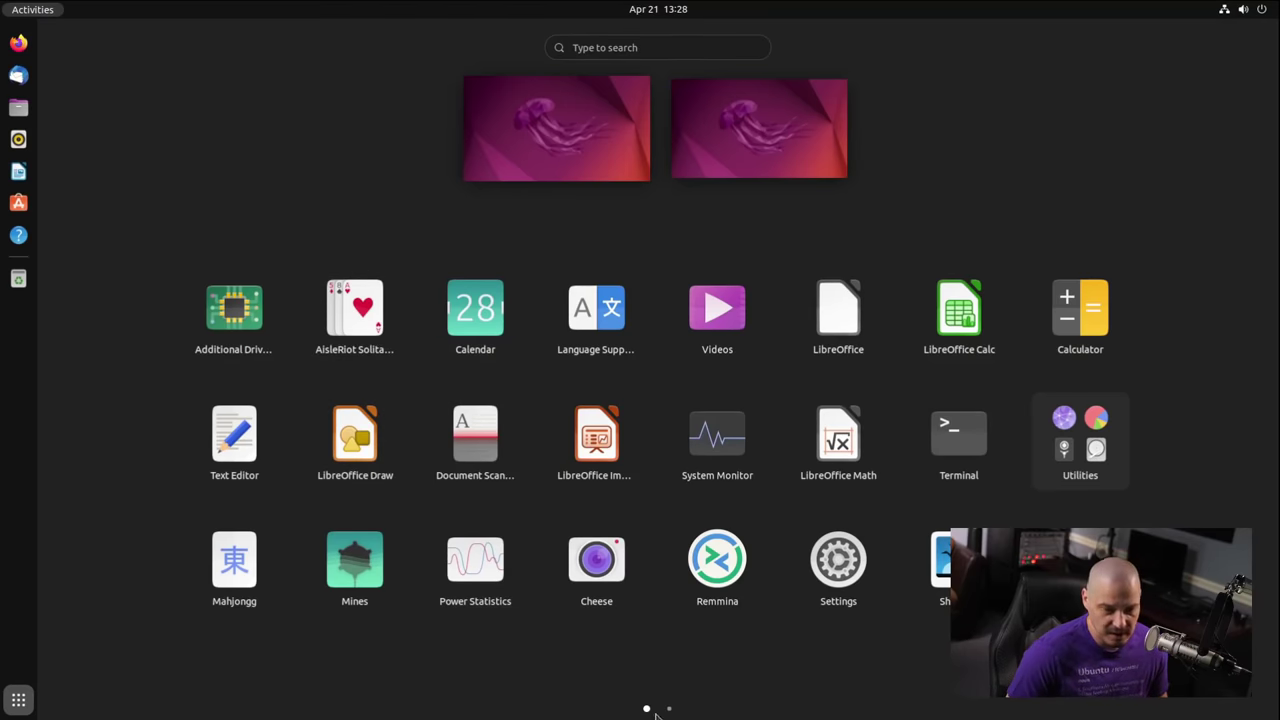
click(669, 708)
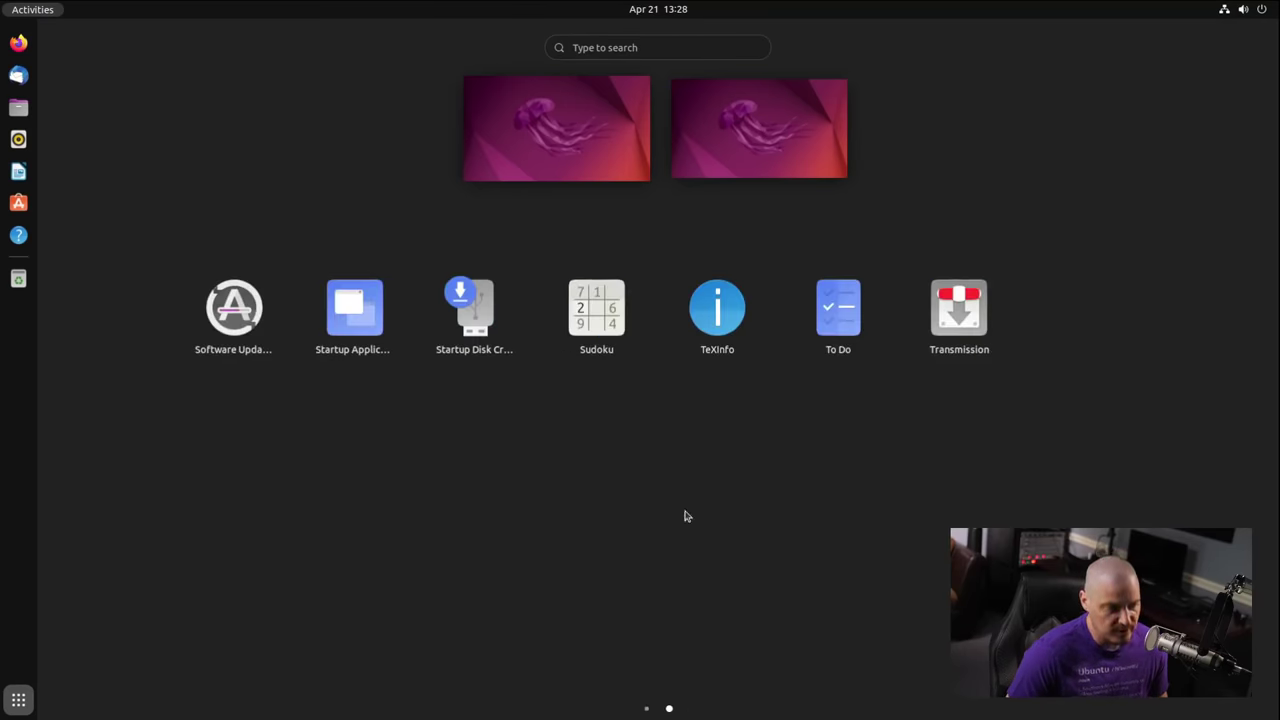
click(647, 709)
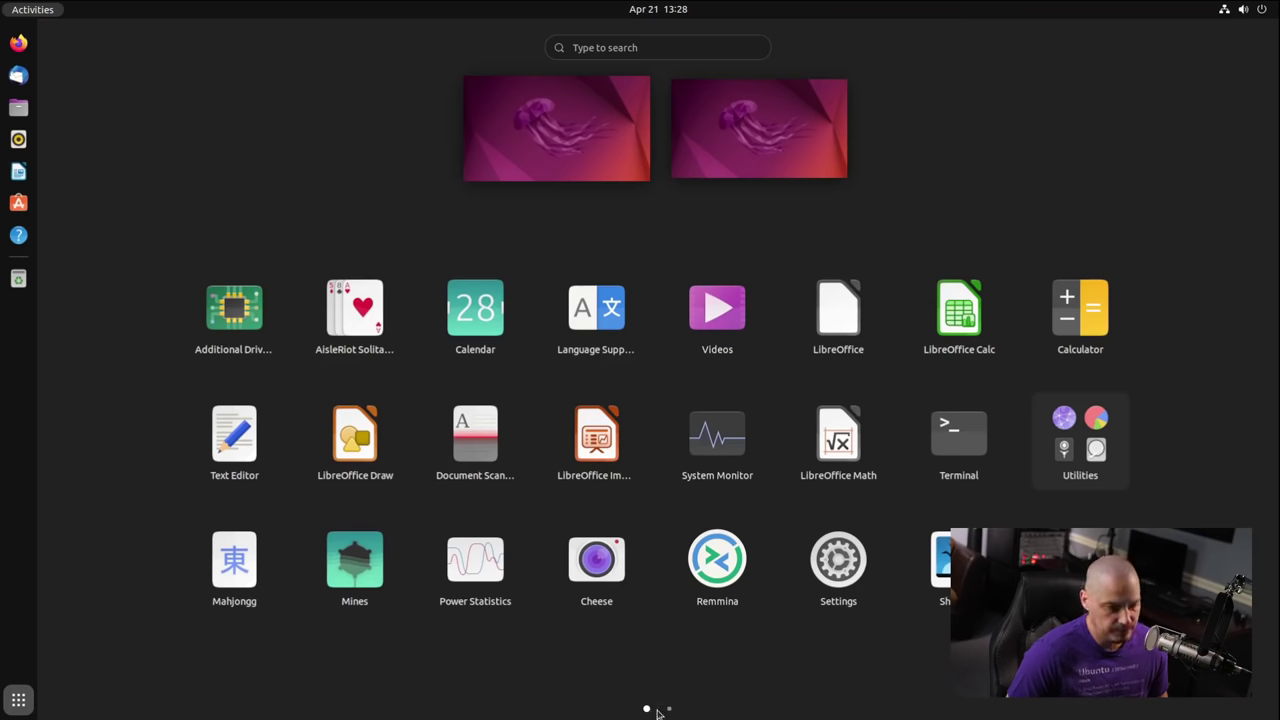
click(669, 709)
click(647, 709)
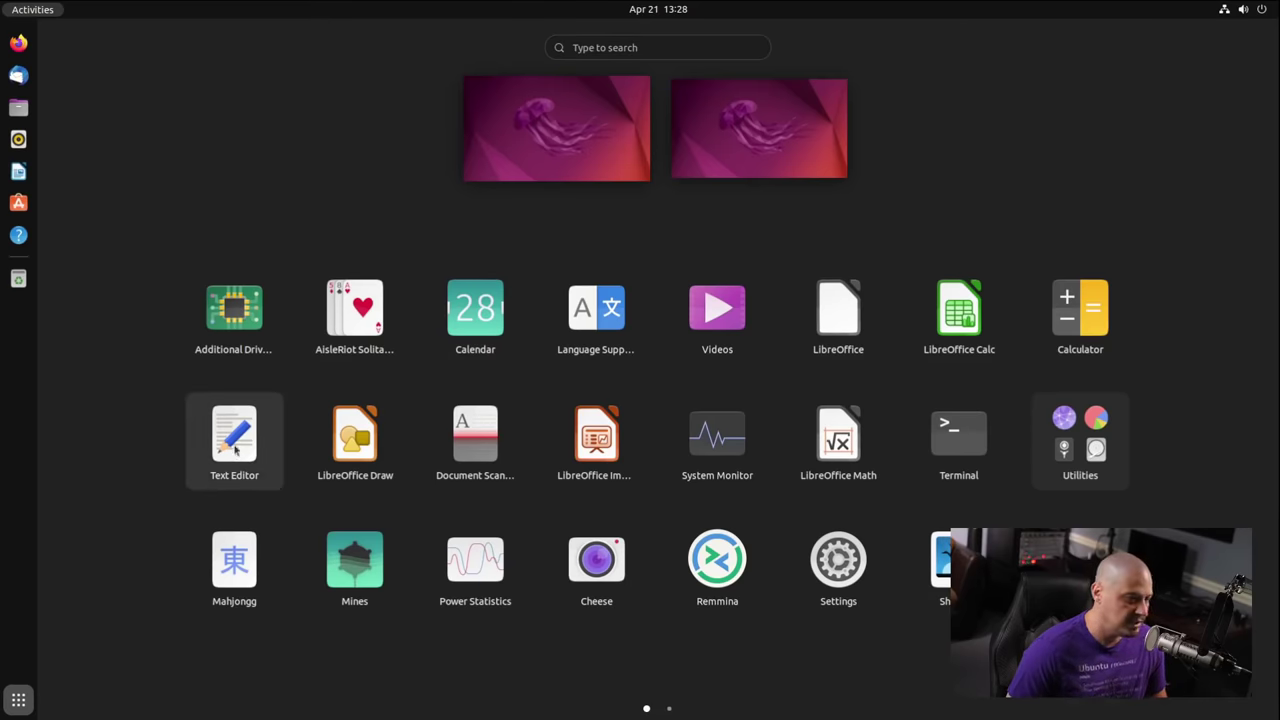
- Launch Text Editor, view and dismiss its About information, close it, and reopen the app grid
click(236, 451)
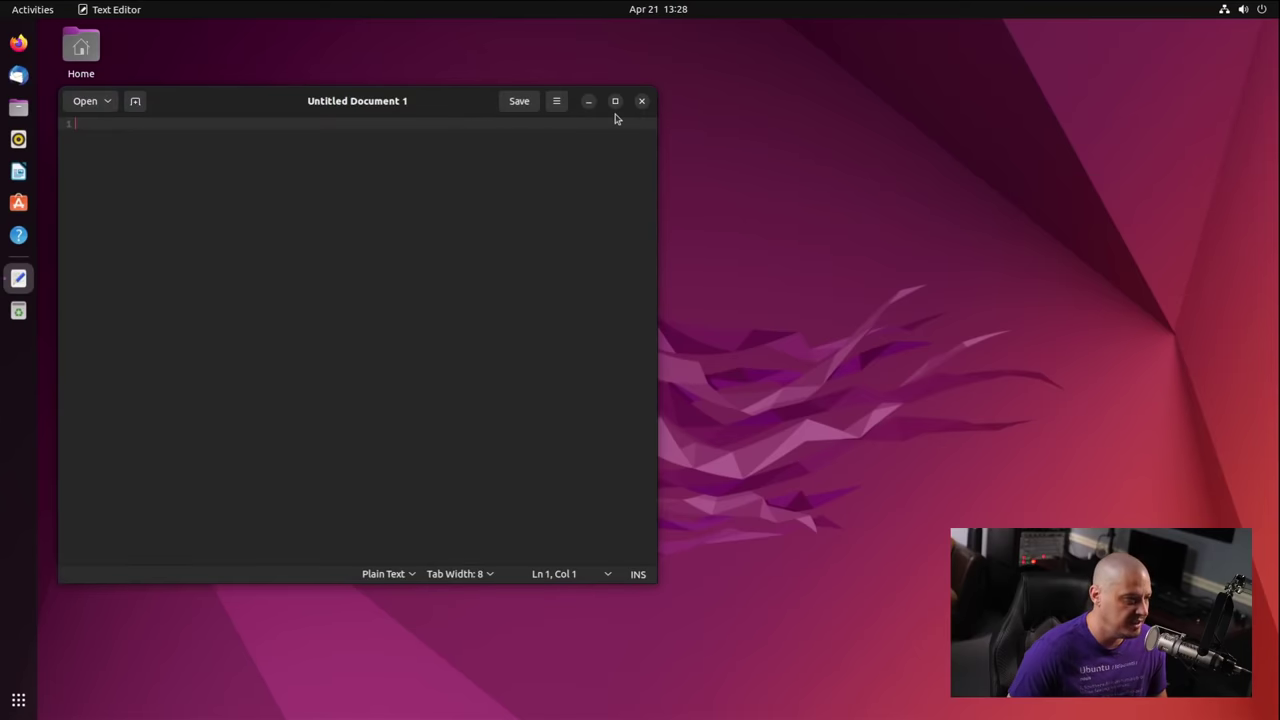
click(558, 102)
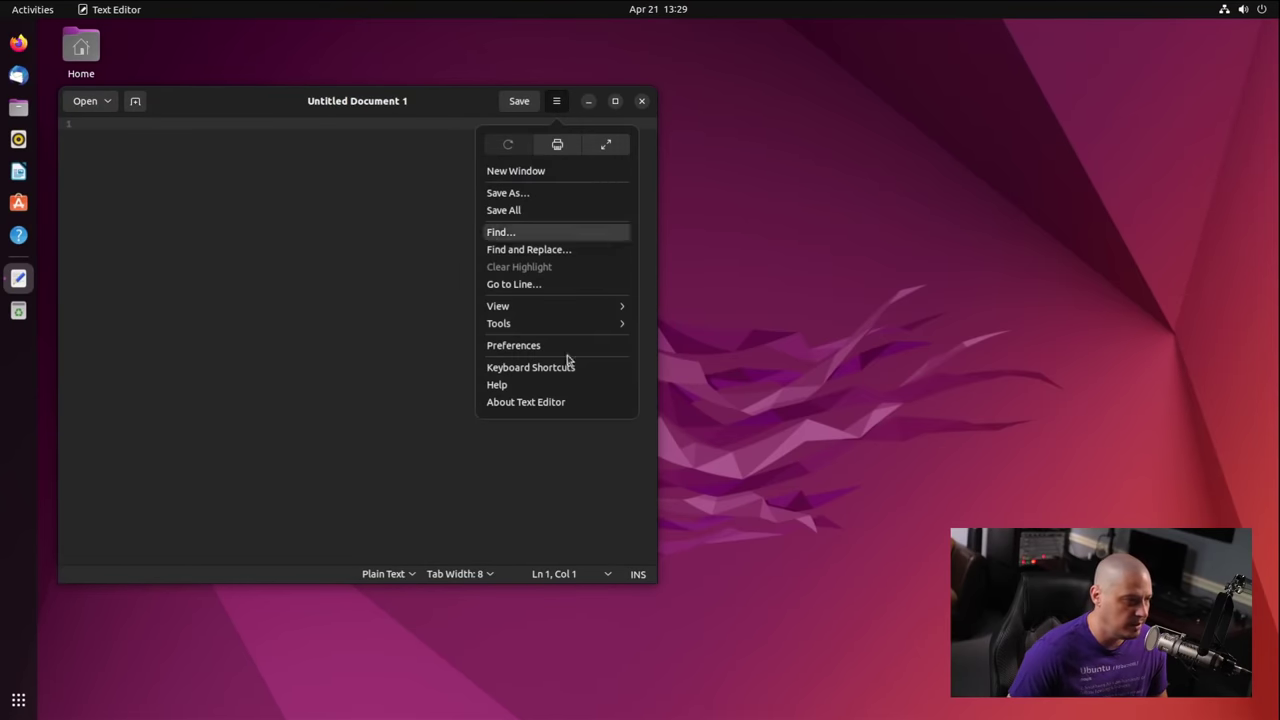
click(590, 405)
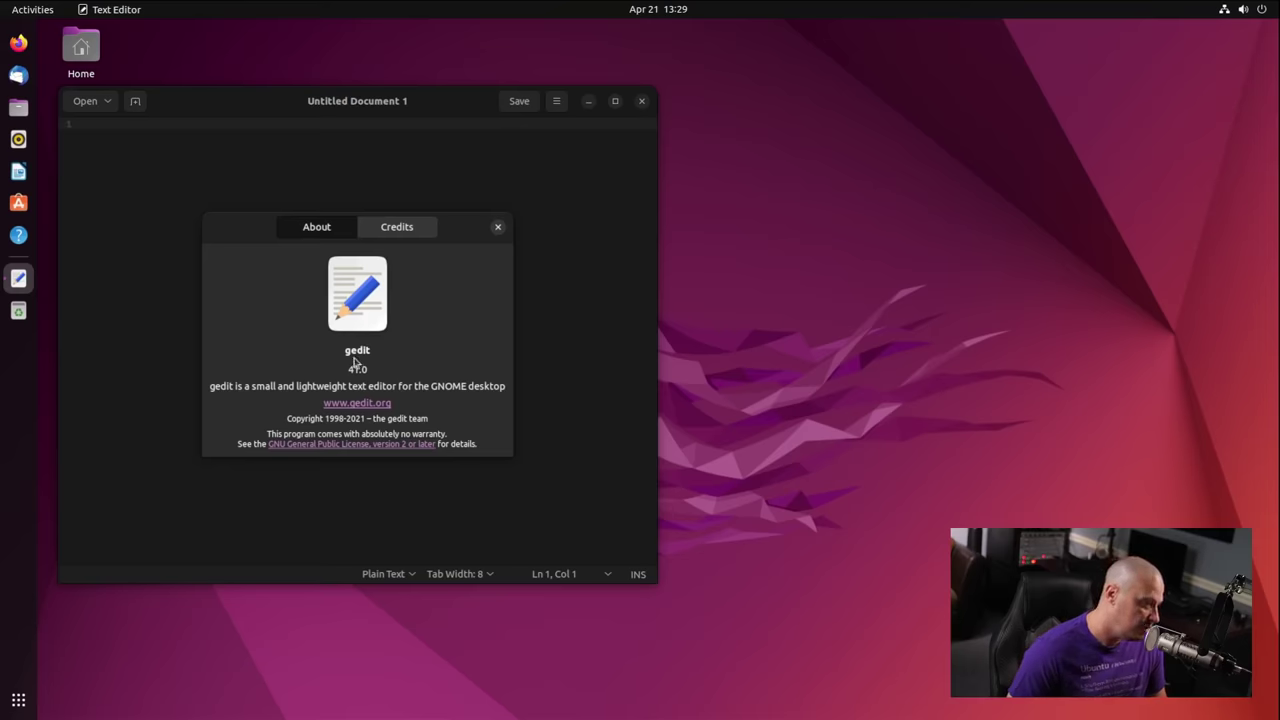
click(498, 226)
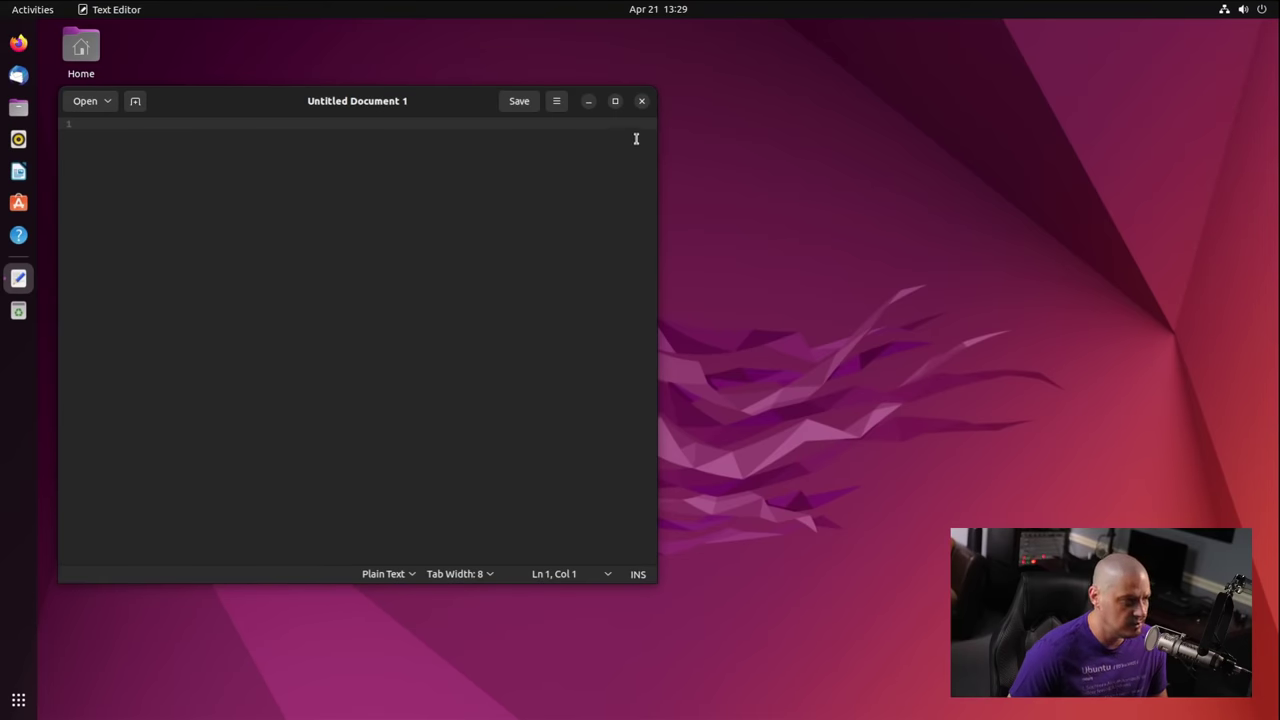
click(642, 101)
click(18, 700)
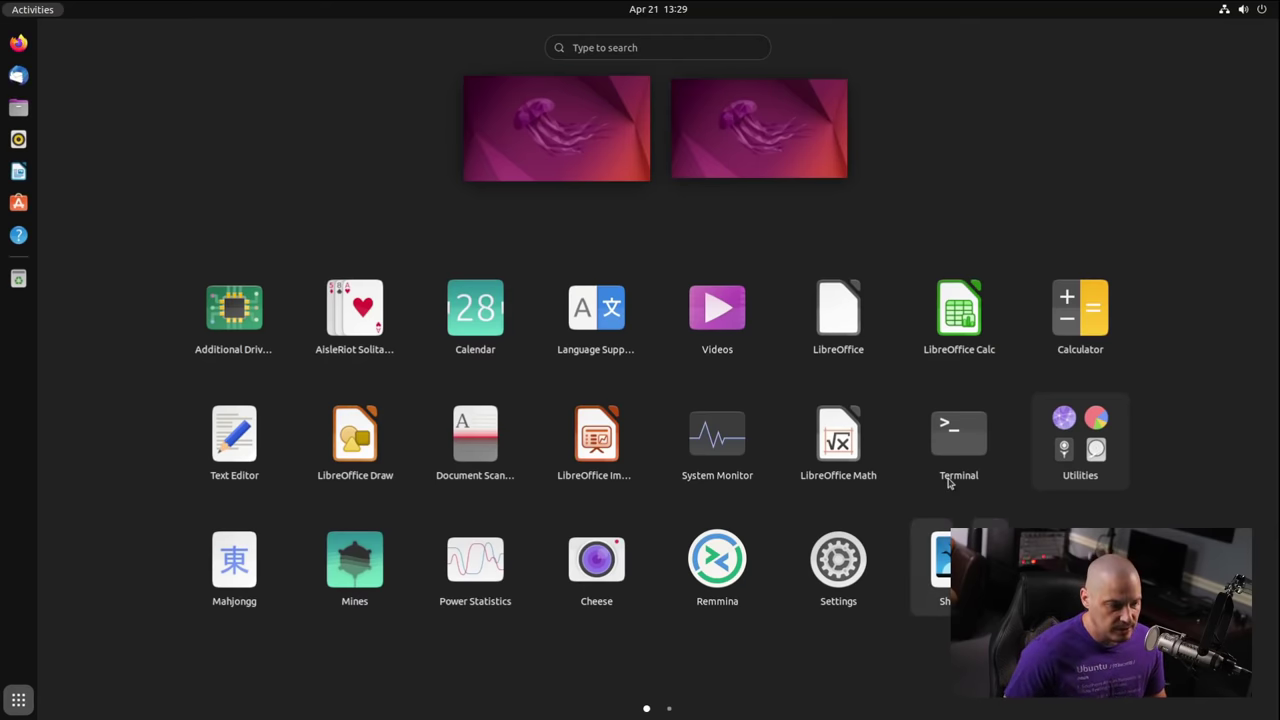
- Open a maximized Terminal with enlarged text and run uname -r, showing kernel 5.15.0-25-generic
click(968, 457)
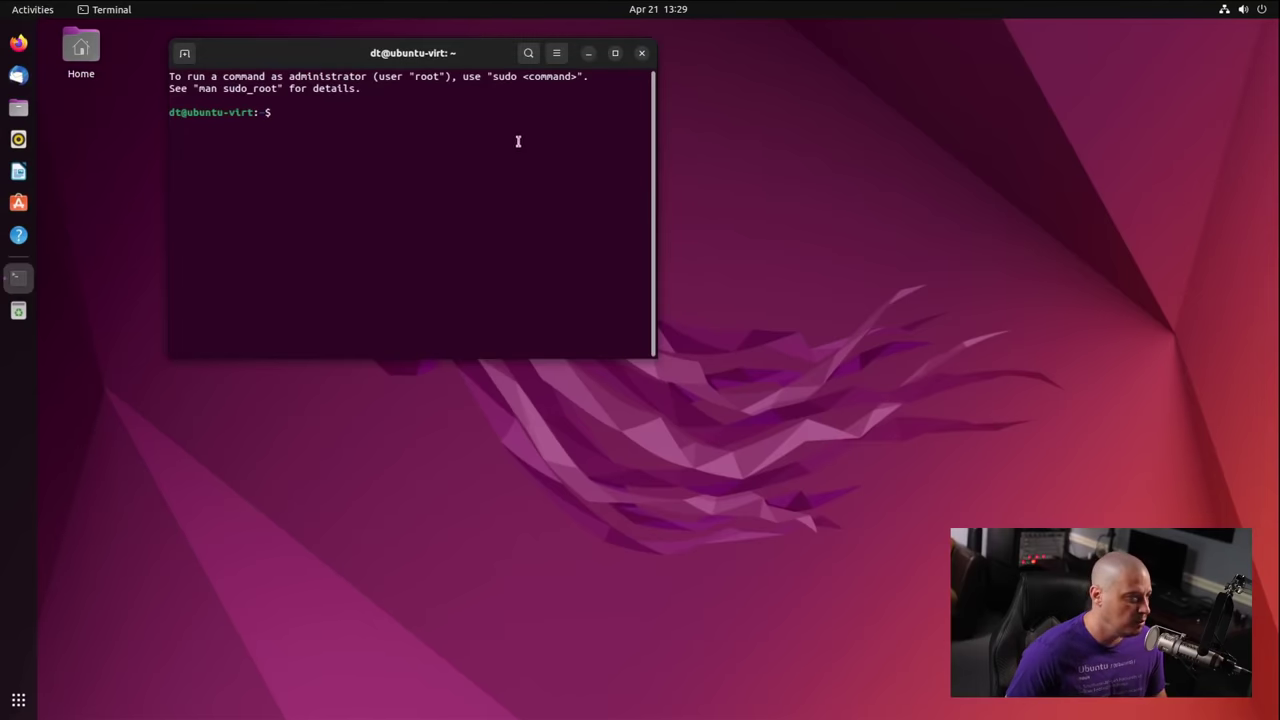
double_click(486, 54)
key(ctrl+plus)
key(ctrl+plus)
key(ctrl+plus)
key(ctrl+plus)
key(ctrl+plus)
key(ctrl+plus)
key(ctrl+plus)
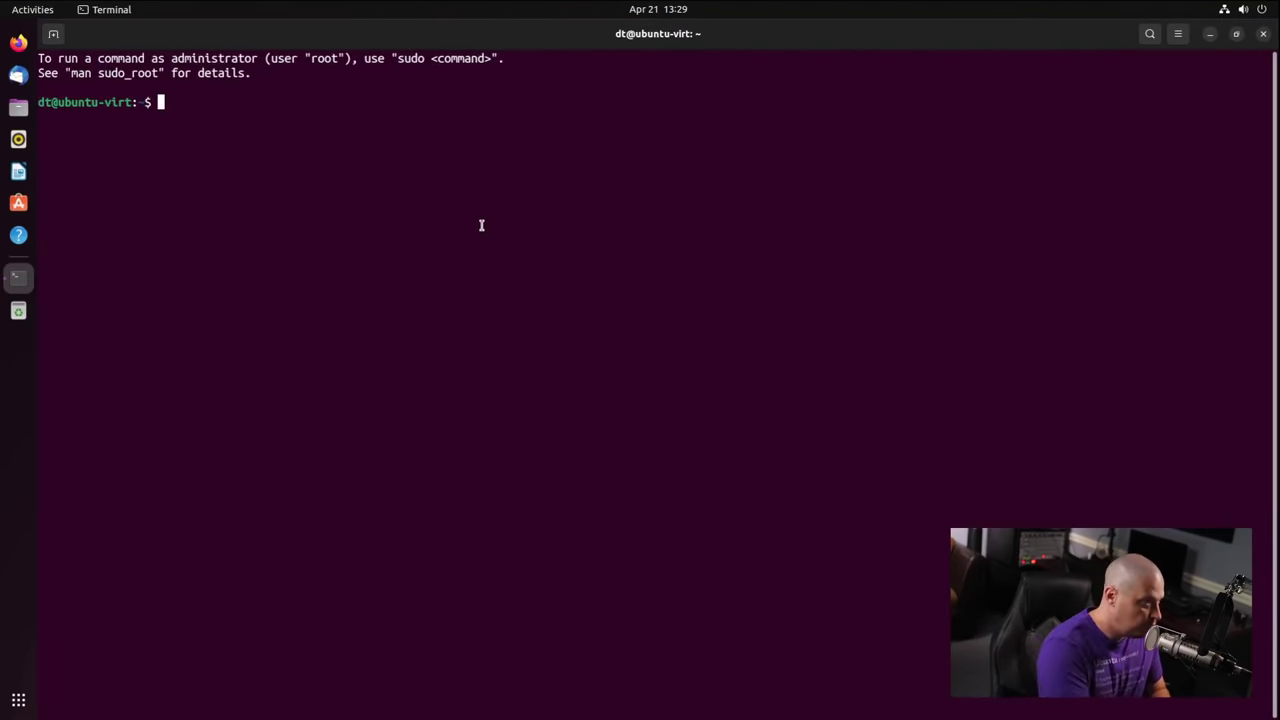
text(unam)
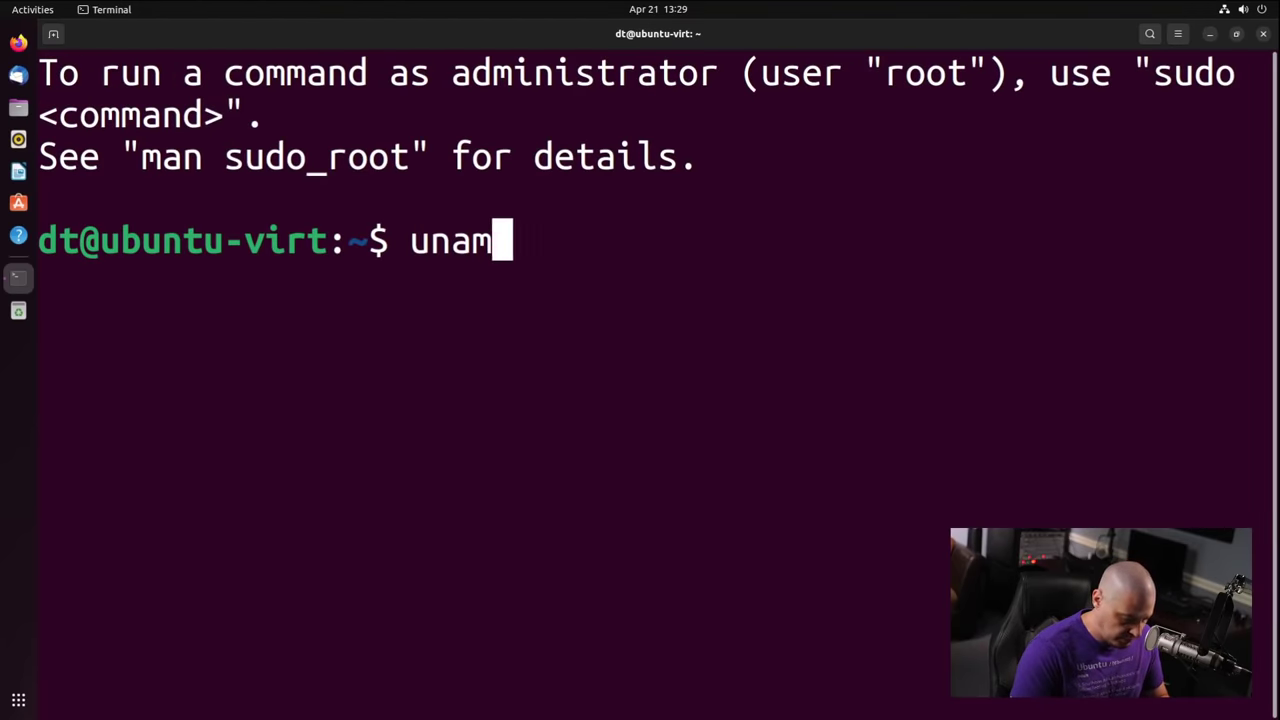
text(e -r)
key(Return)
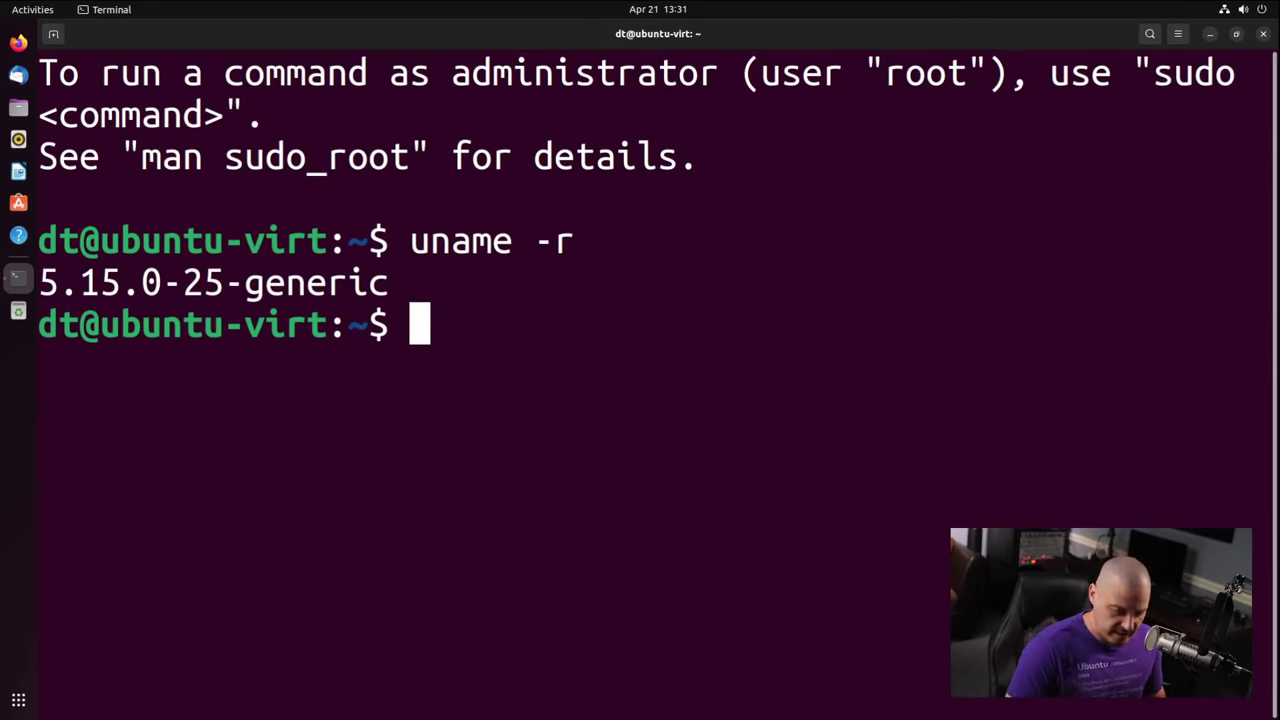
- Run apt list --installed, then rerun it piped to wc -l to count 1704 packages
text(apt list )
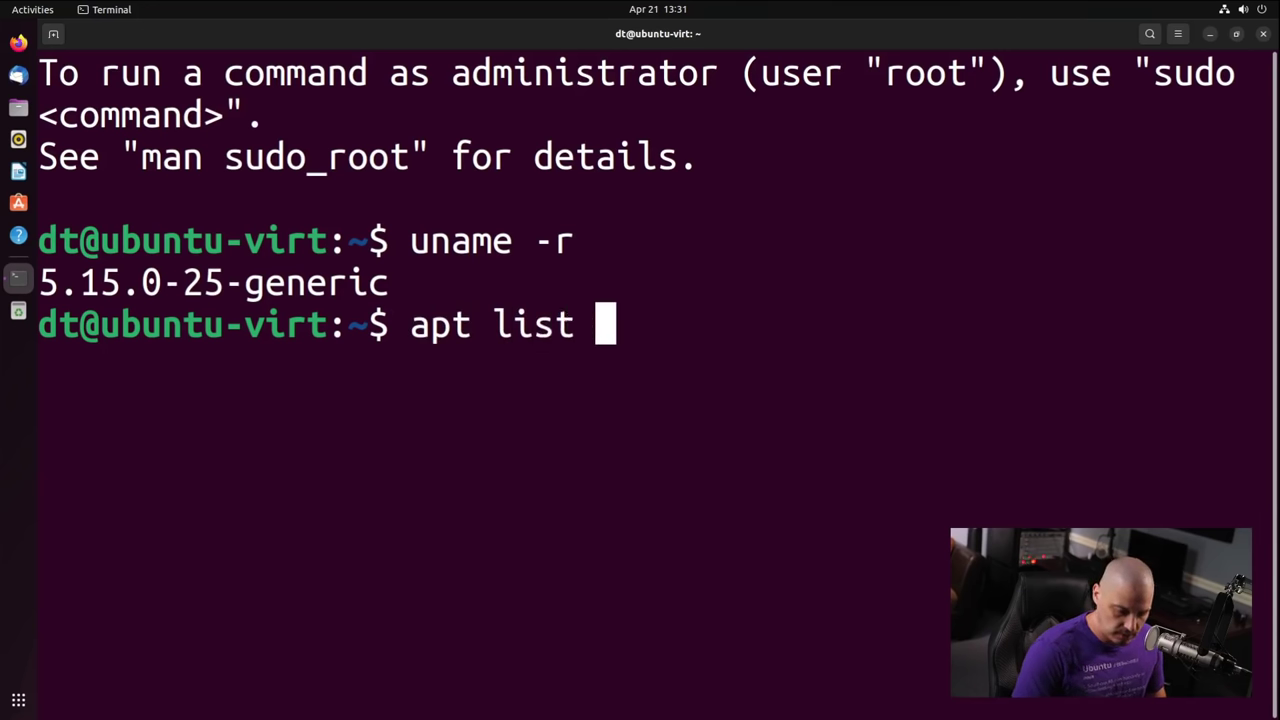
text(--installed)
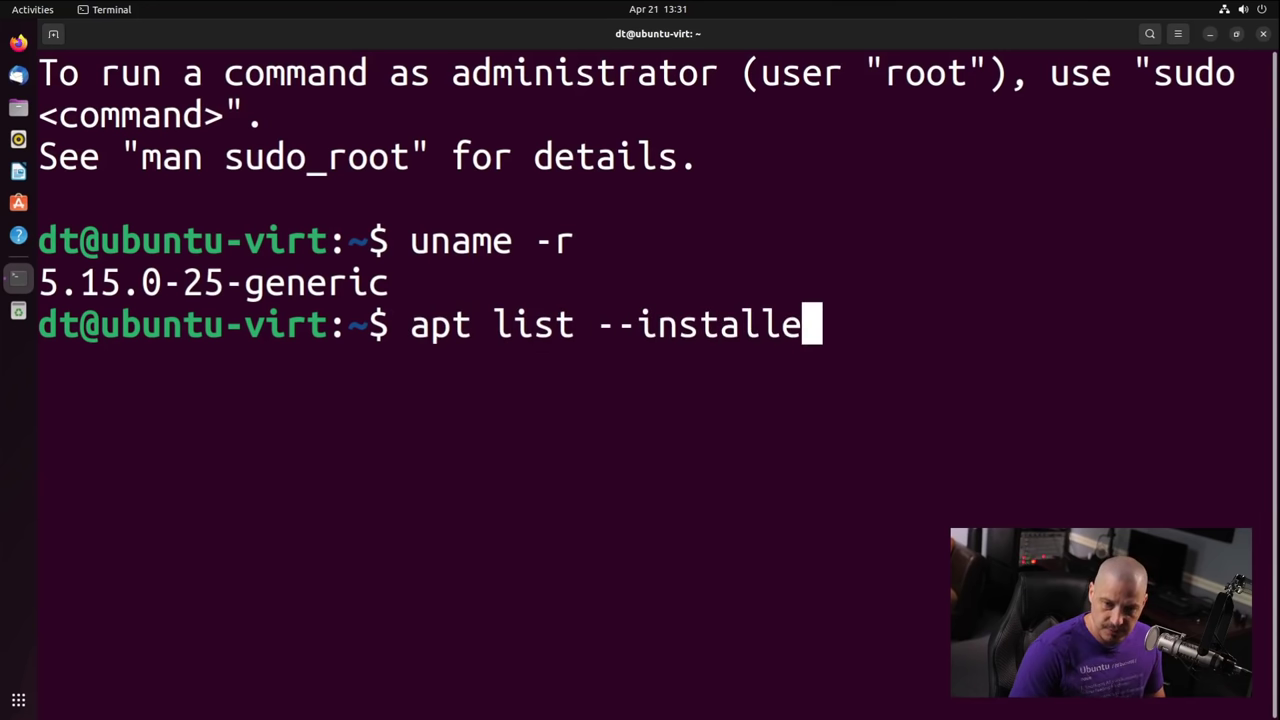
key(Return)
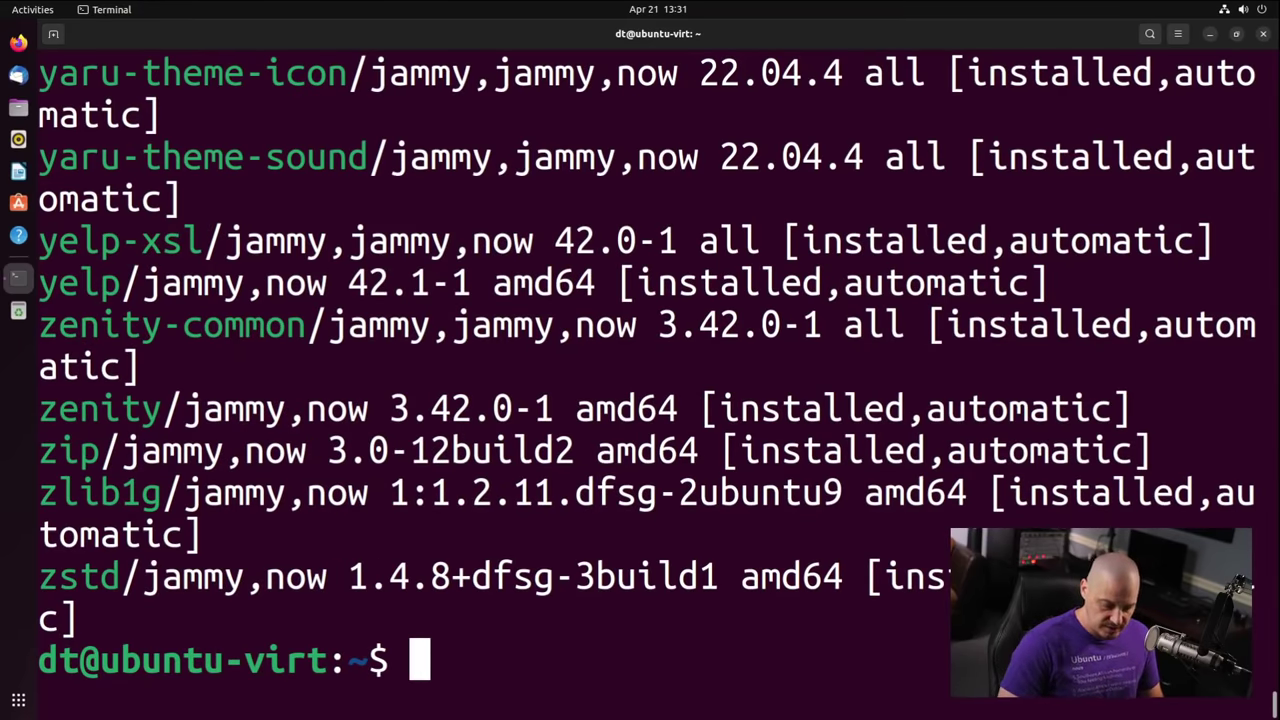
key(Up)
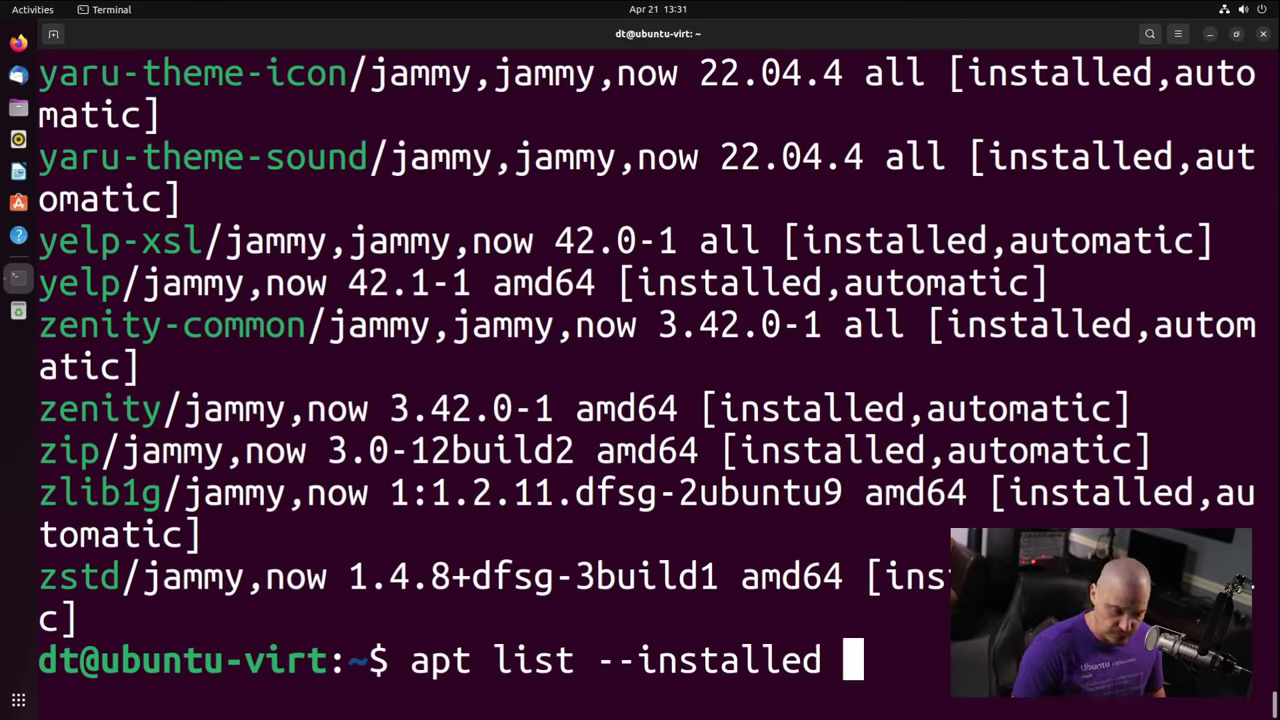
text(|)
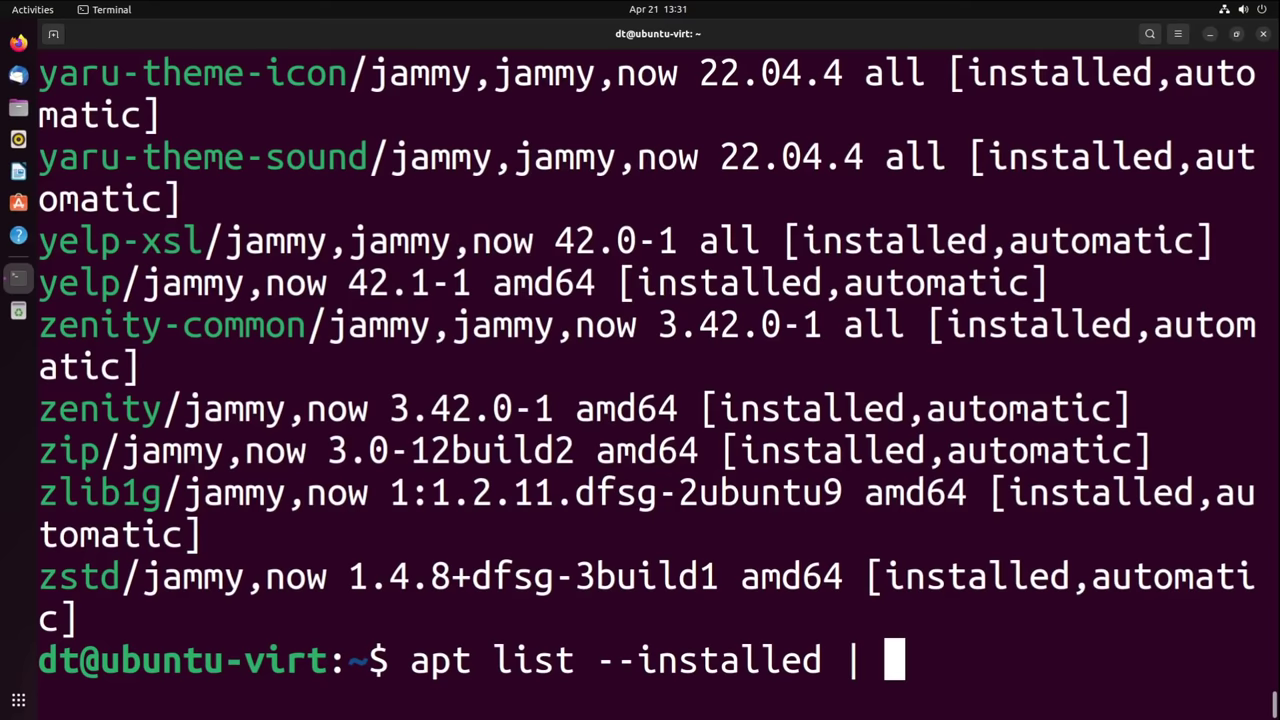
text(wc -l)
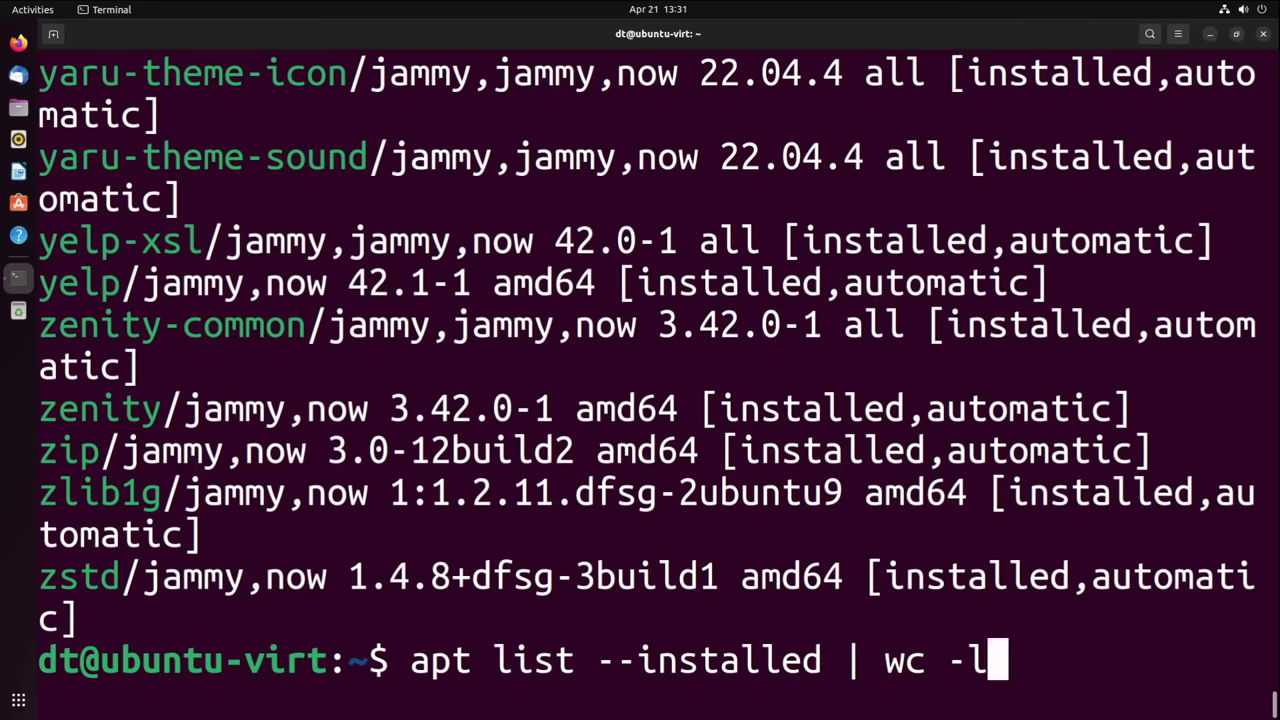
key(Return)
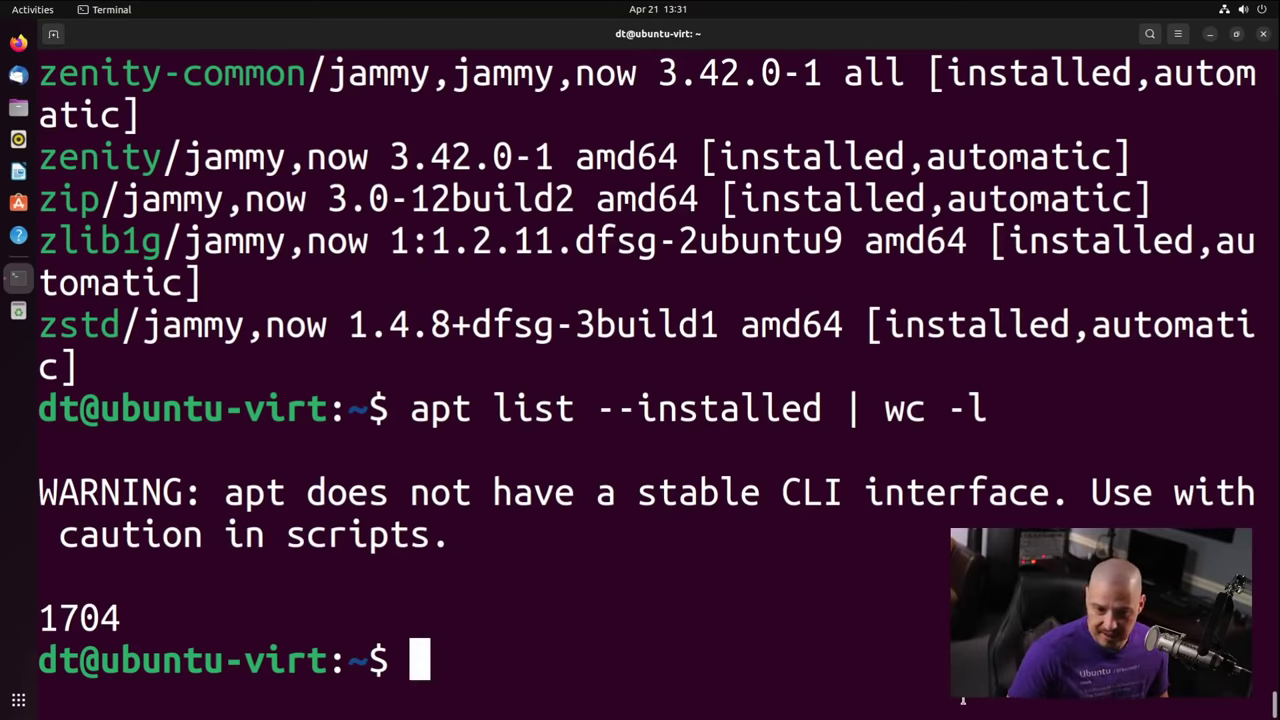
- Run snap list and shrink the font two steps so the eight-snap table no longer wraps
text(snaop)
key(BackSpace)
key(BackSpace)
key(BackSpace)
text(p l)
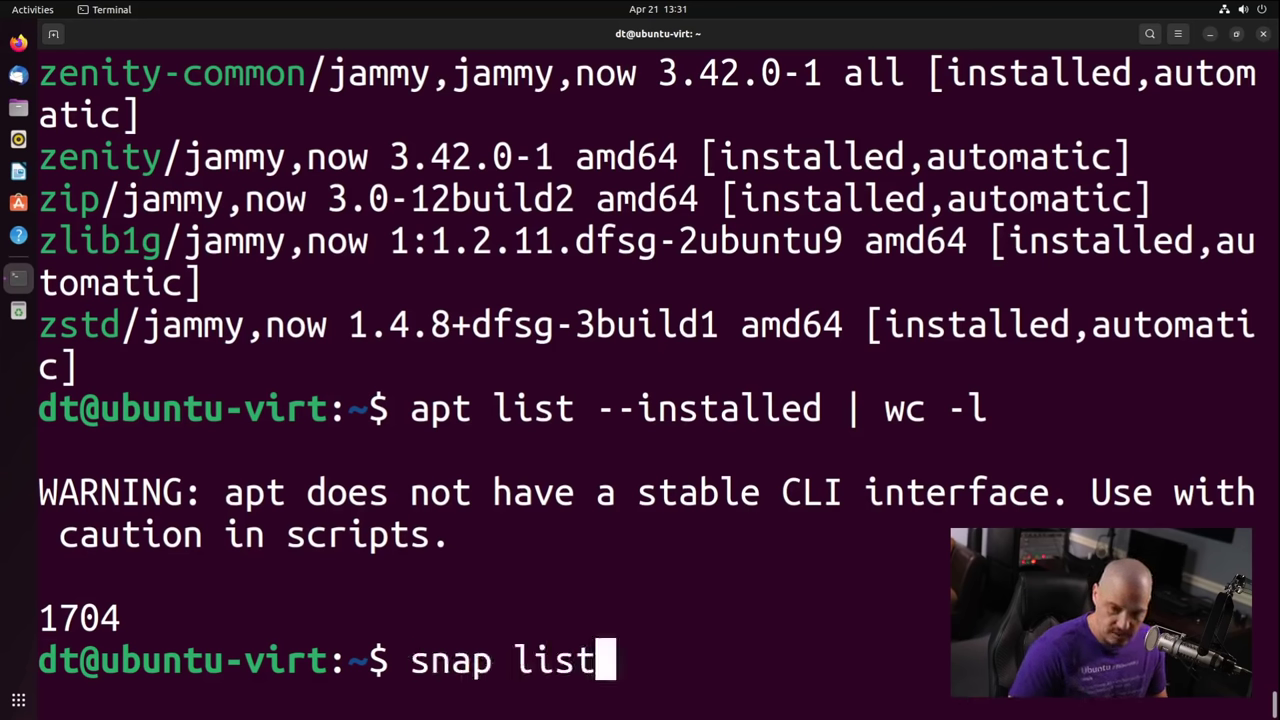
text(ist)
key(Return)
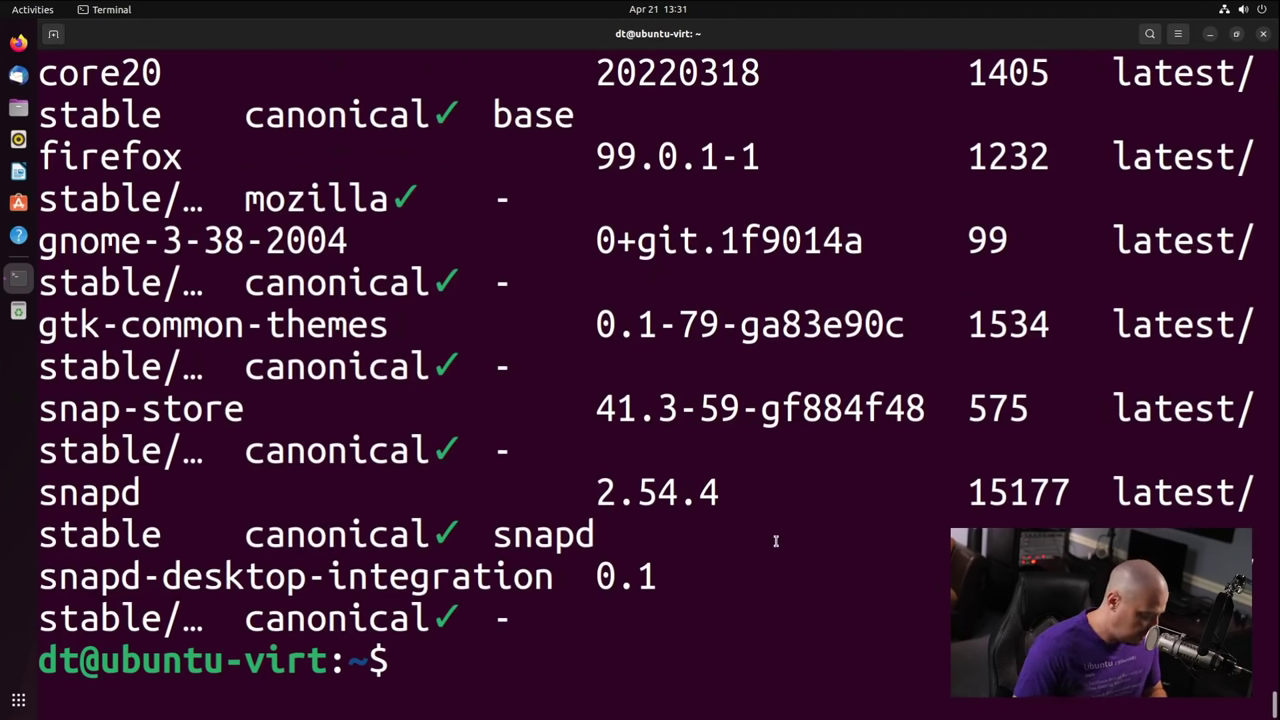
key(ctrl+minus)
key(ctrl+minus)
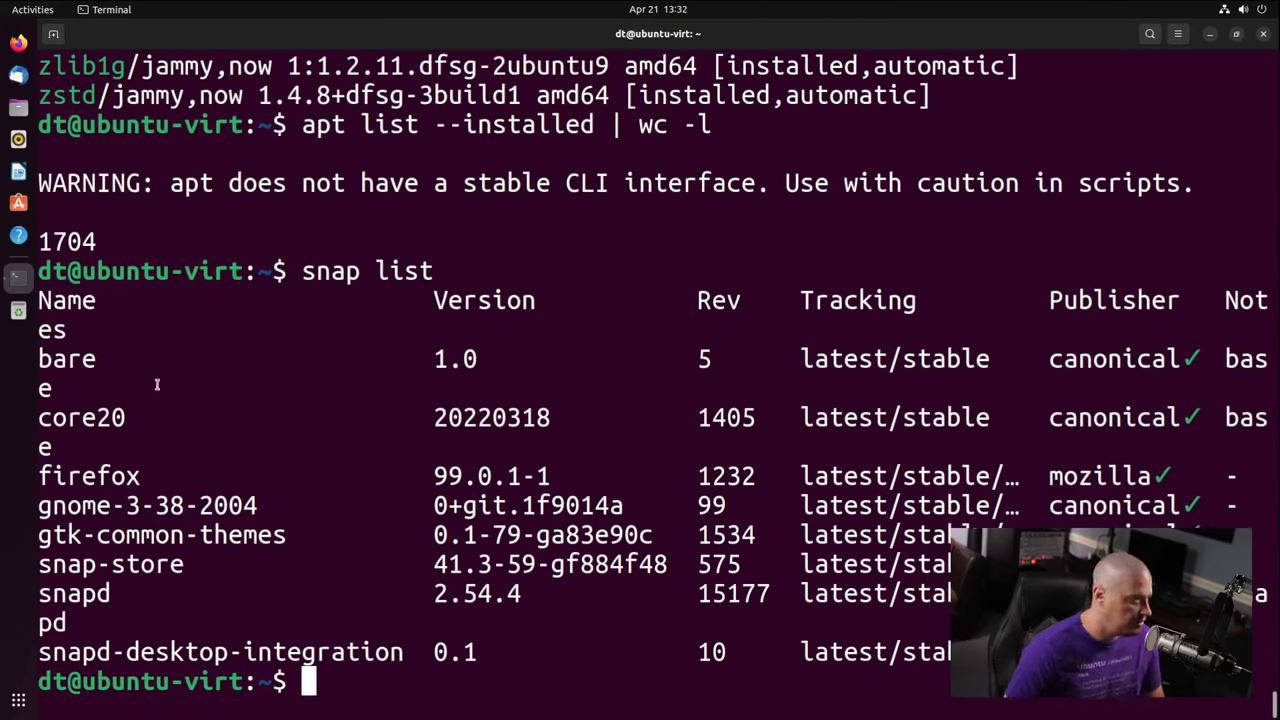
key(ctrl+minus)
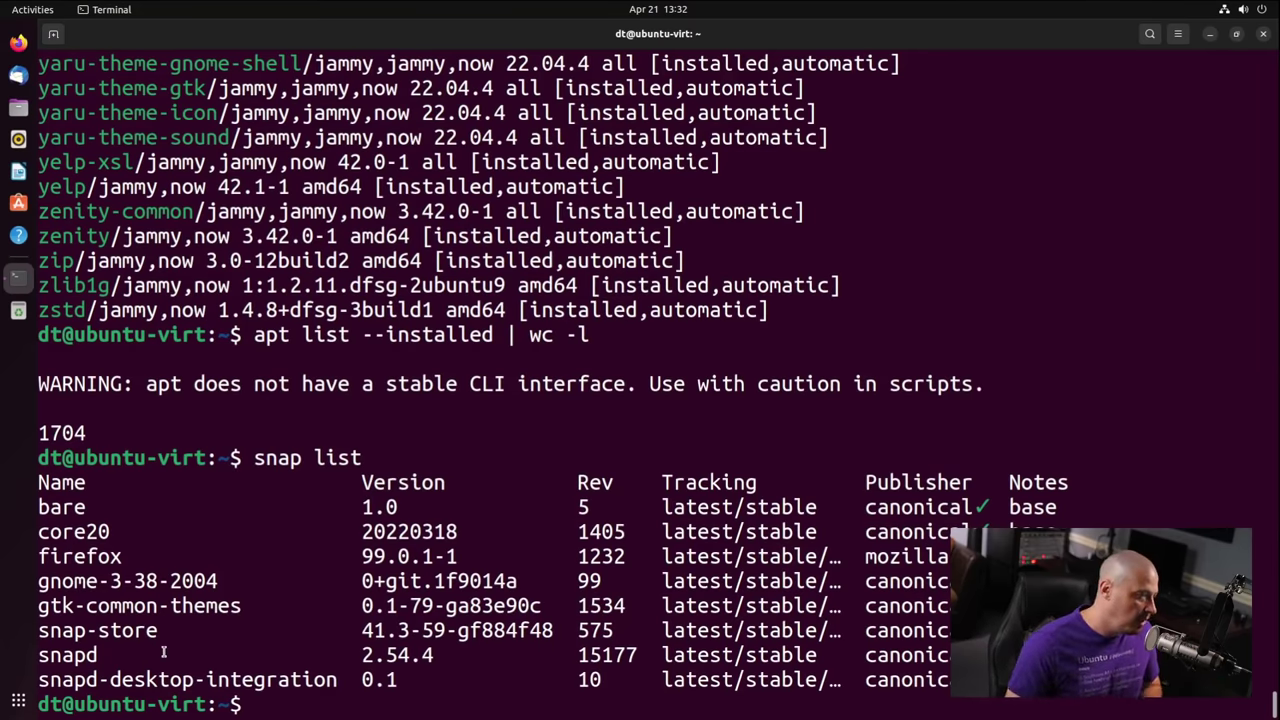
- Highlight the firefox entry and snap-store row, deselect them, then close the Terminal window
double_click(90, 554)
triple_click(128, 630)
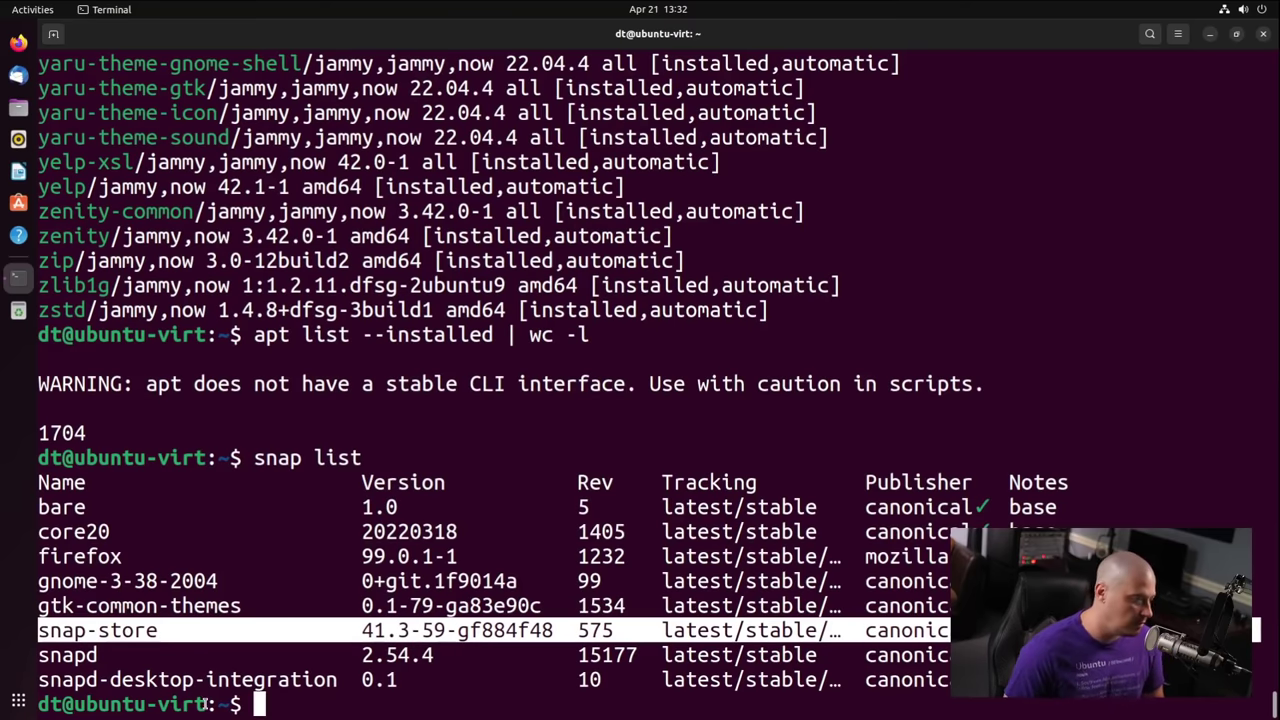
click(268, 705)
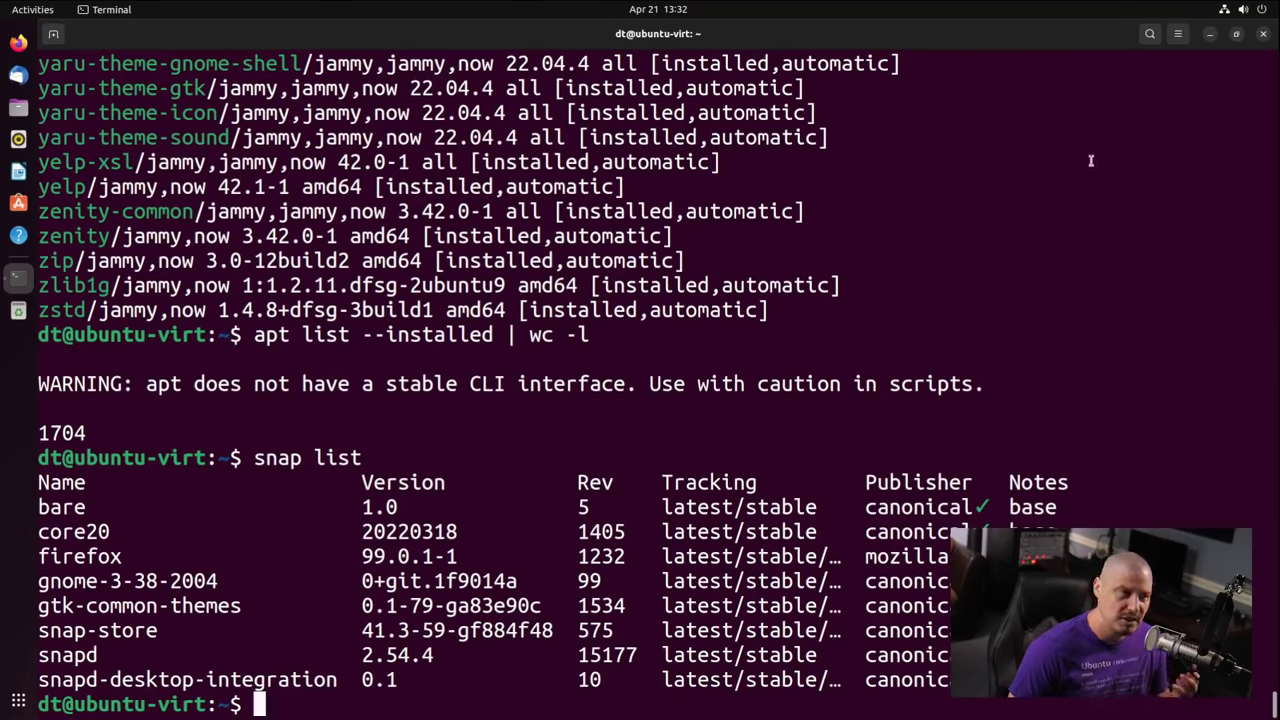
click(1262, 35)
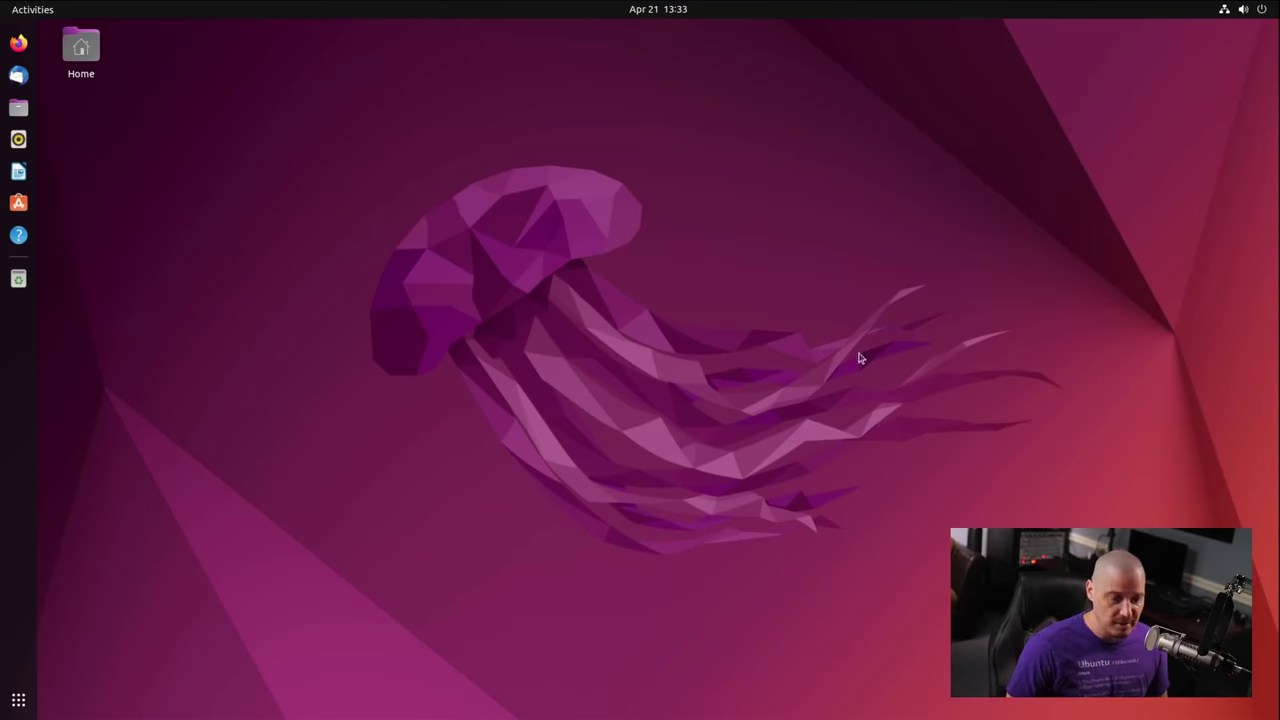
- Launch Screenshot from the app search and enlarge the capture area over the jellyfish's head
click(20, 699)
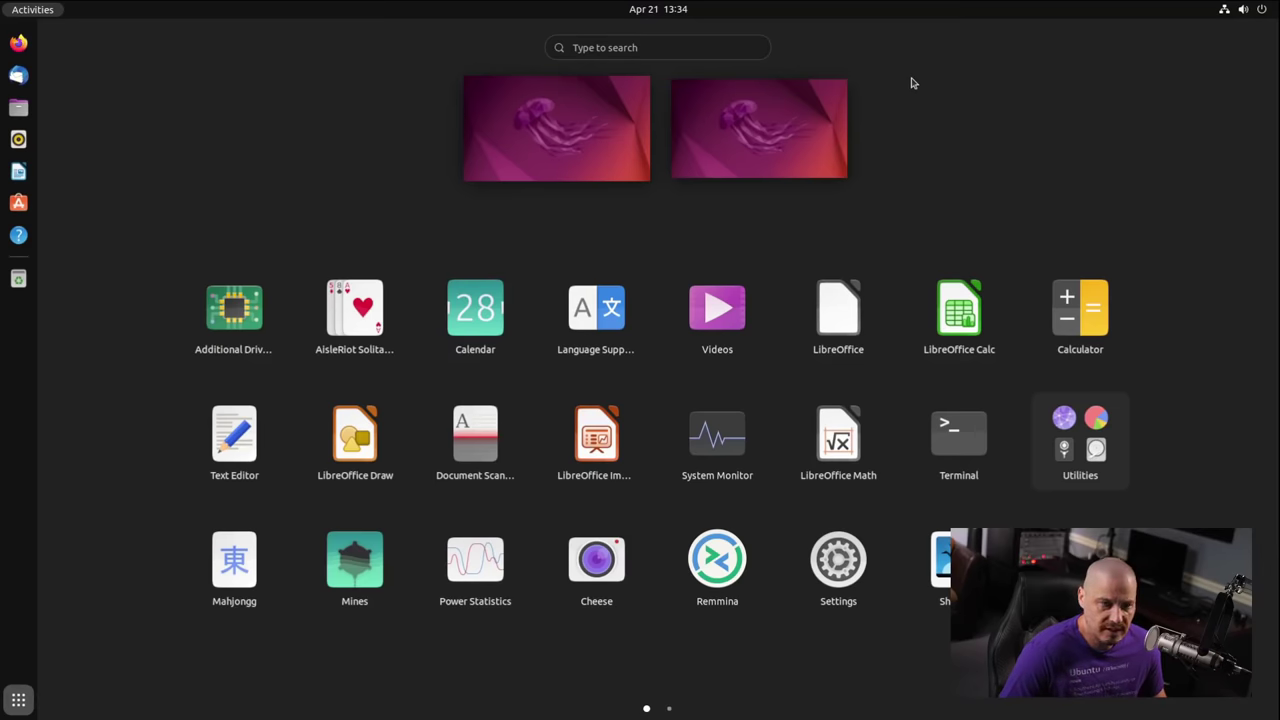
click(718, 47)
text(screen)
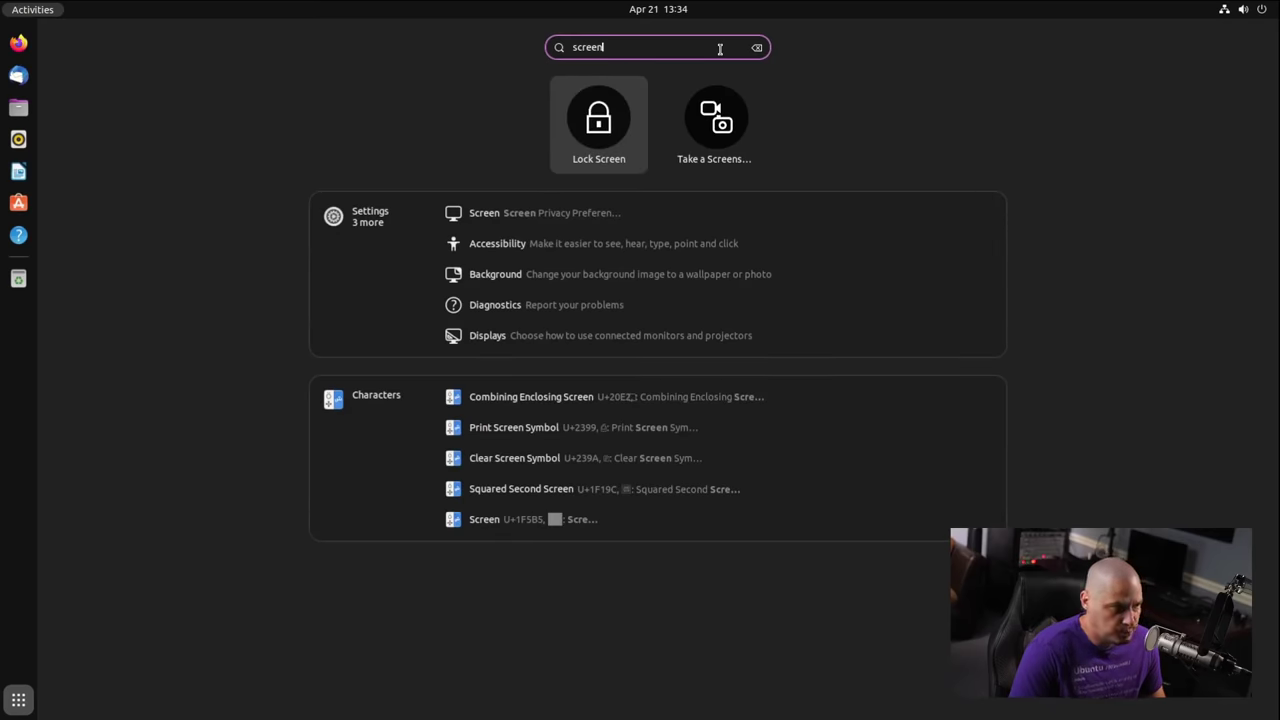
text(shot)
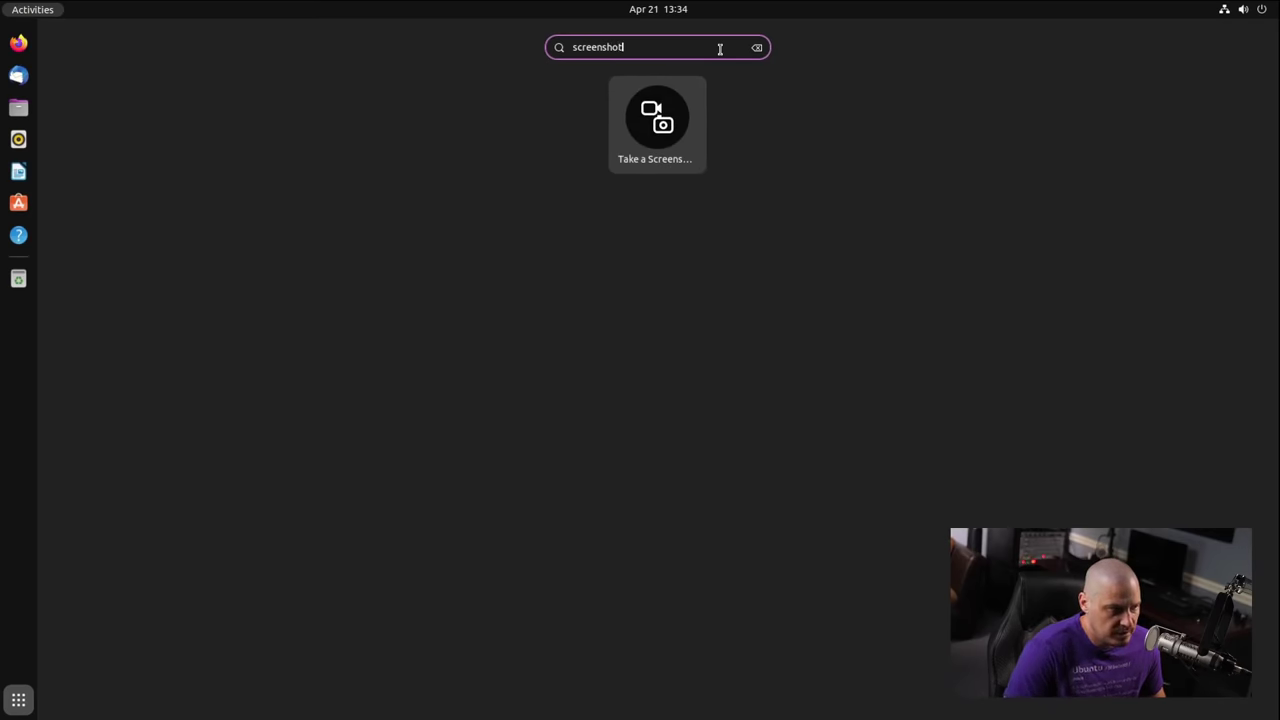
key(Return)
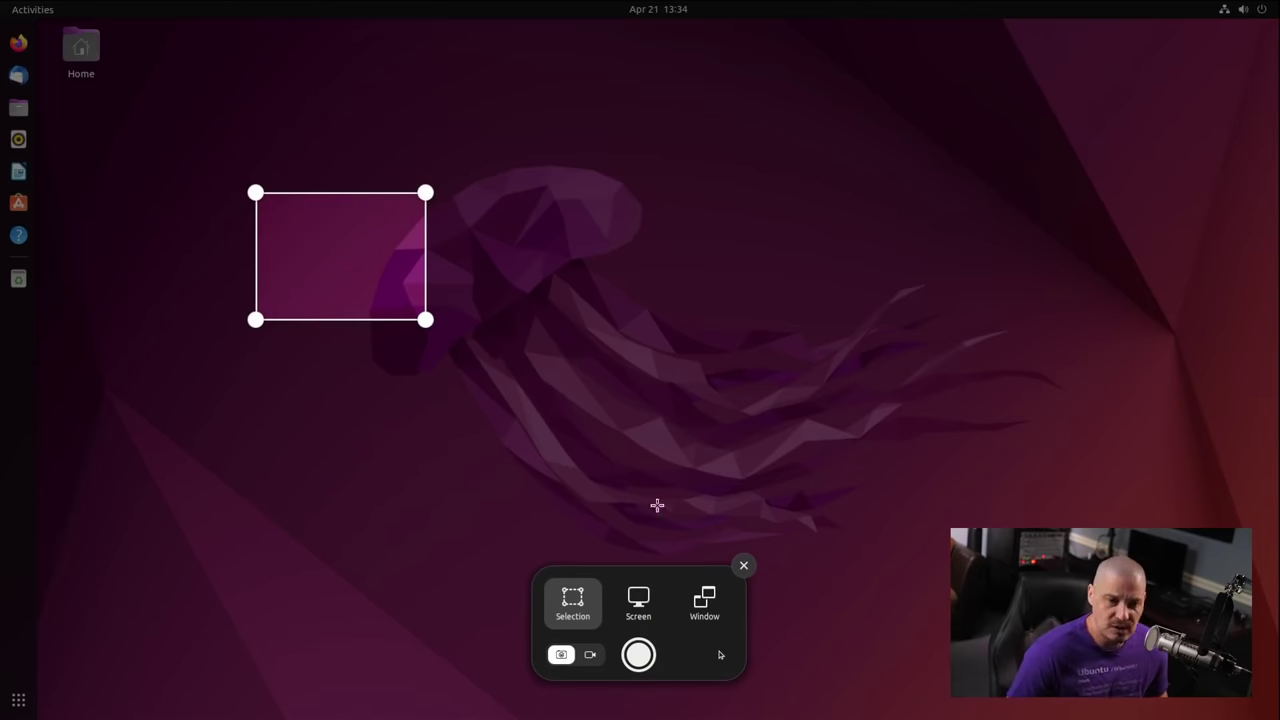
drag(427, 191, 555, 157)
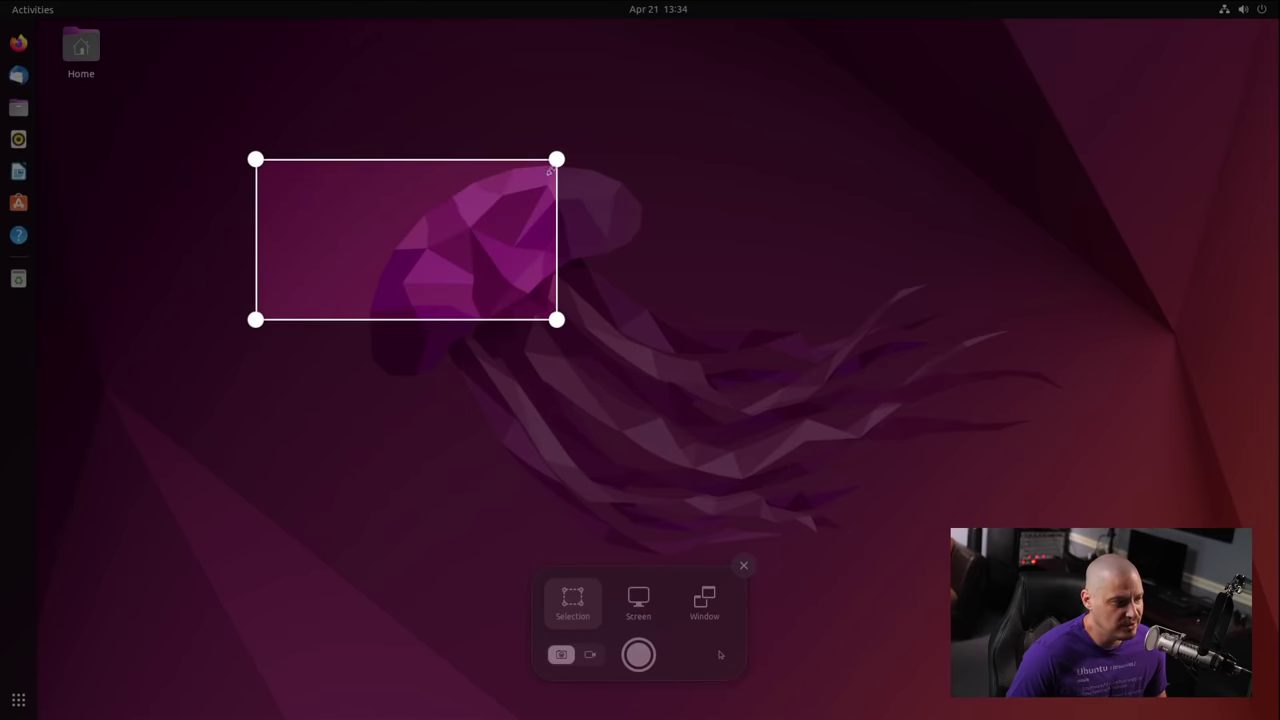
drag(569, 323, 657, 463)
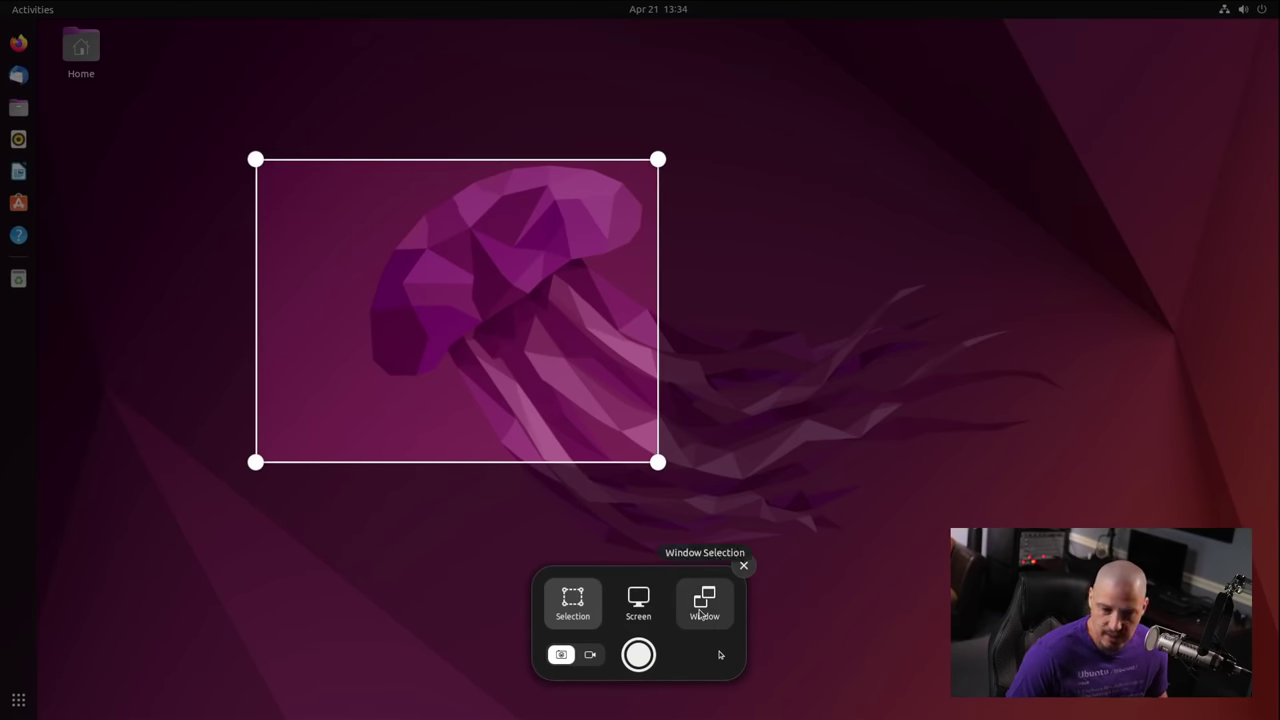
- Close the screenshot toolbar without taking a capture
click(743, 567)
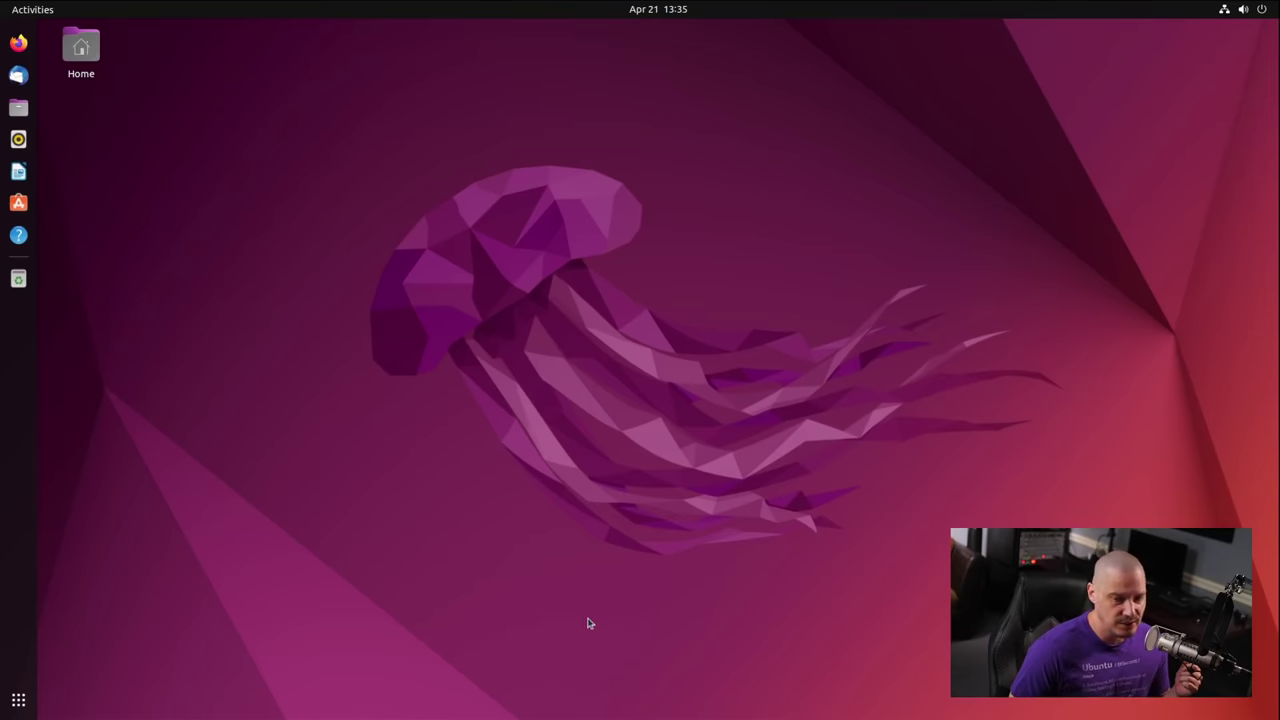
double_click(81, 47)
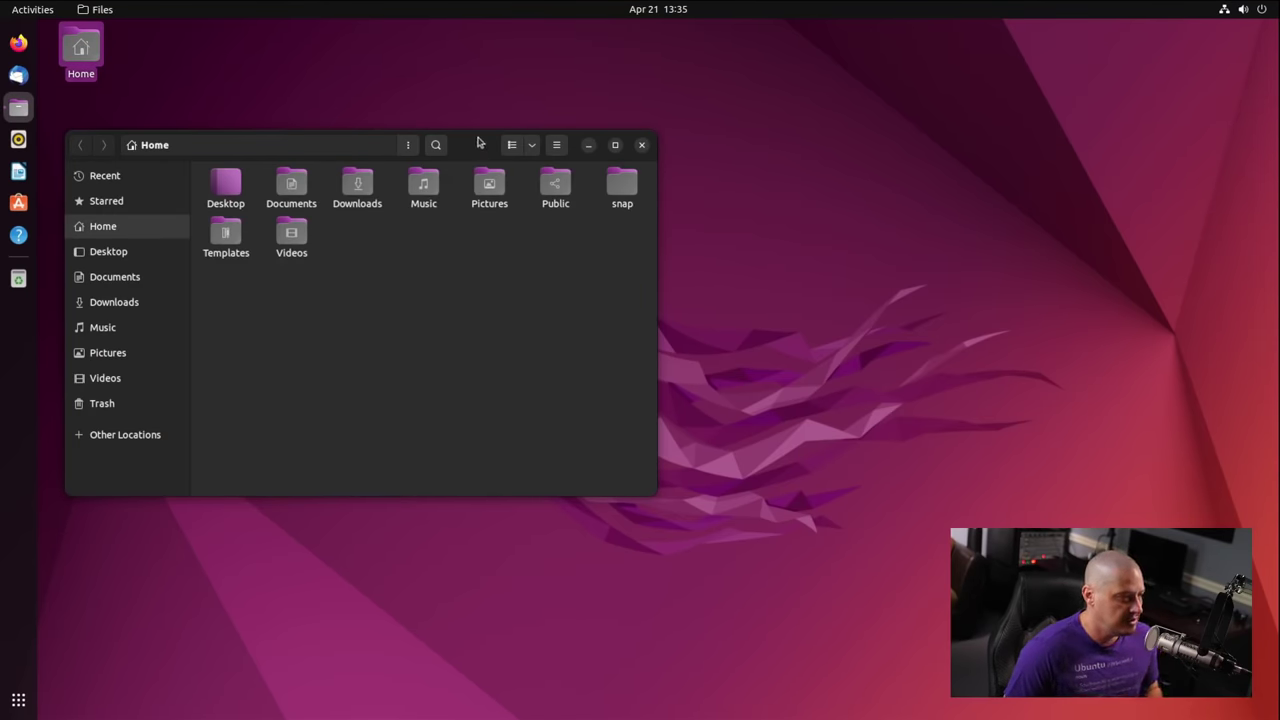
drag(479, 141, 779, 153)
right_click(670, 276)
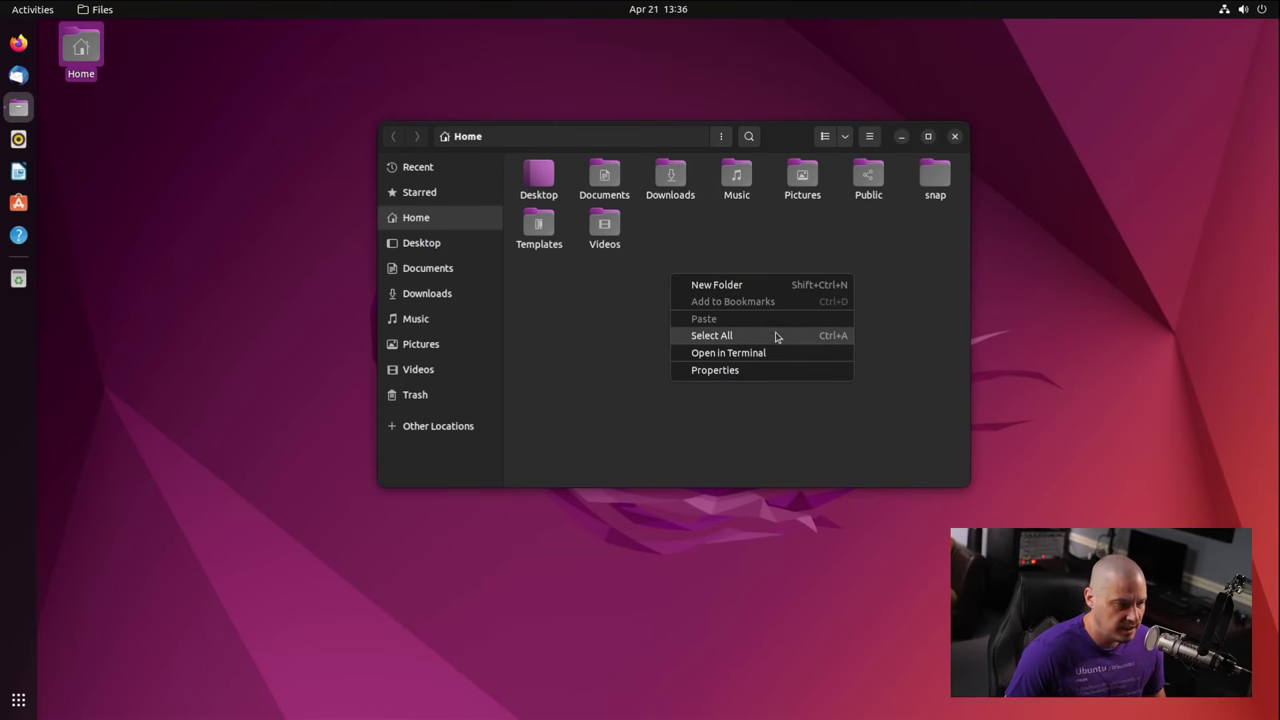
right_click(644, 241)
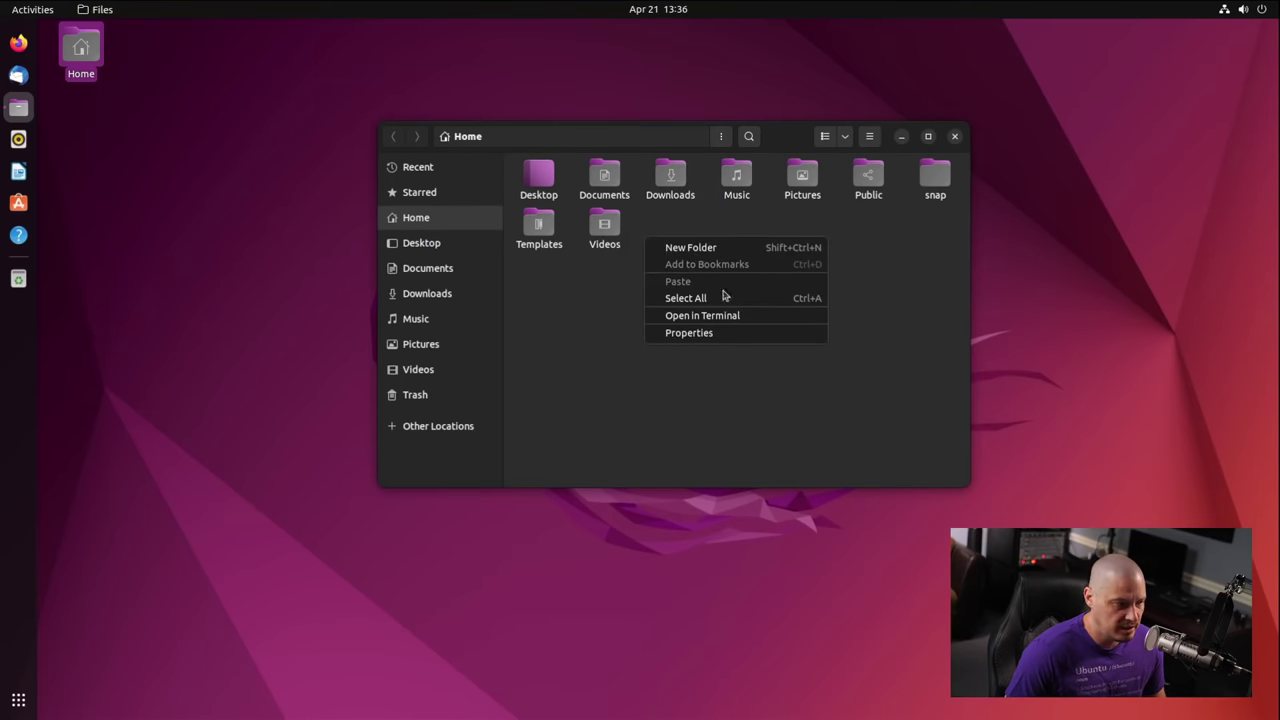
click(792, 422)
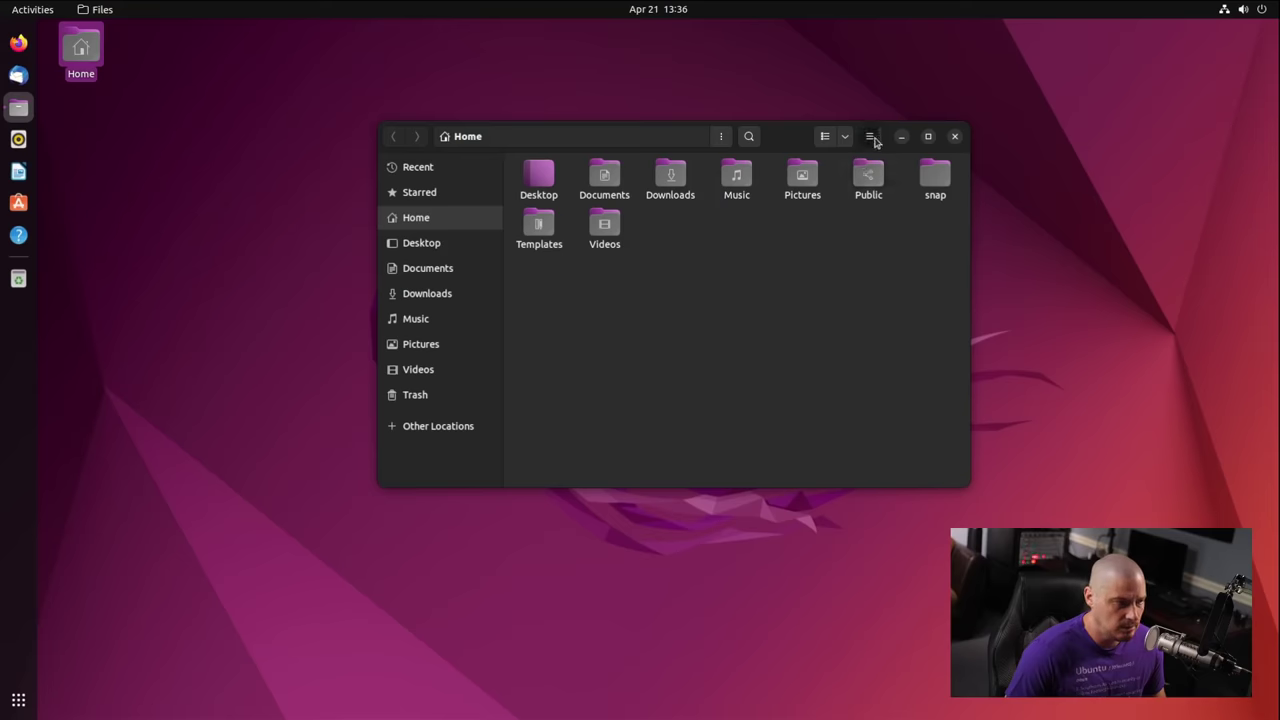
click(871, 137)
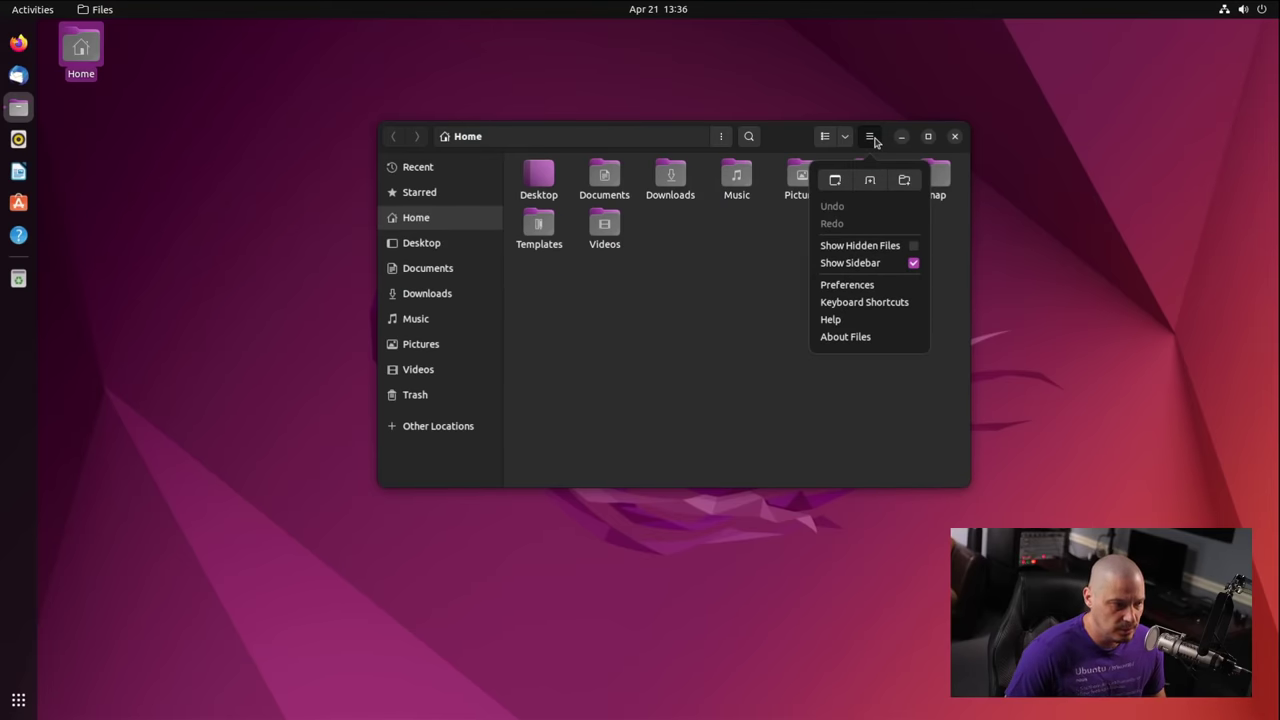
click(827, 139)
click(827, 139)
click(829, 141)
click(845, 137)
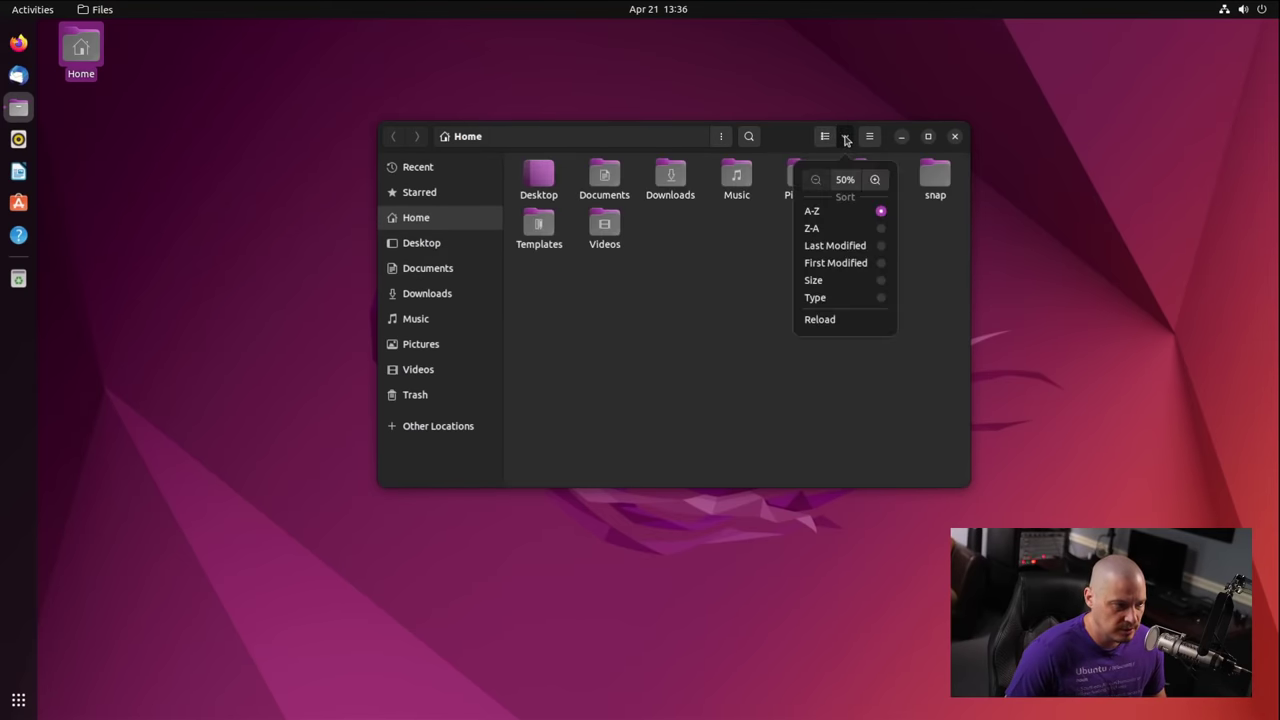
click(845, 137)
right_click(716, 252)
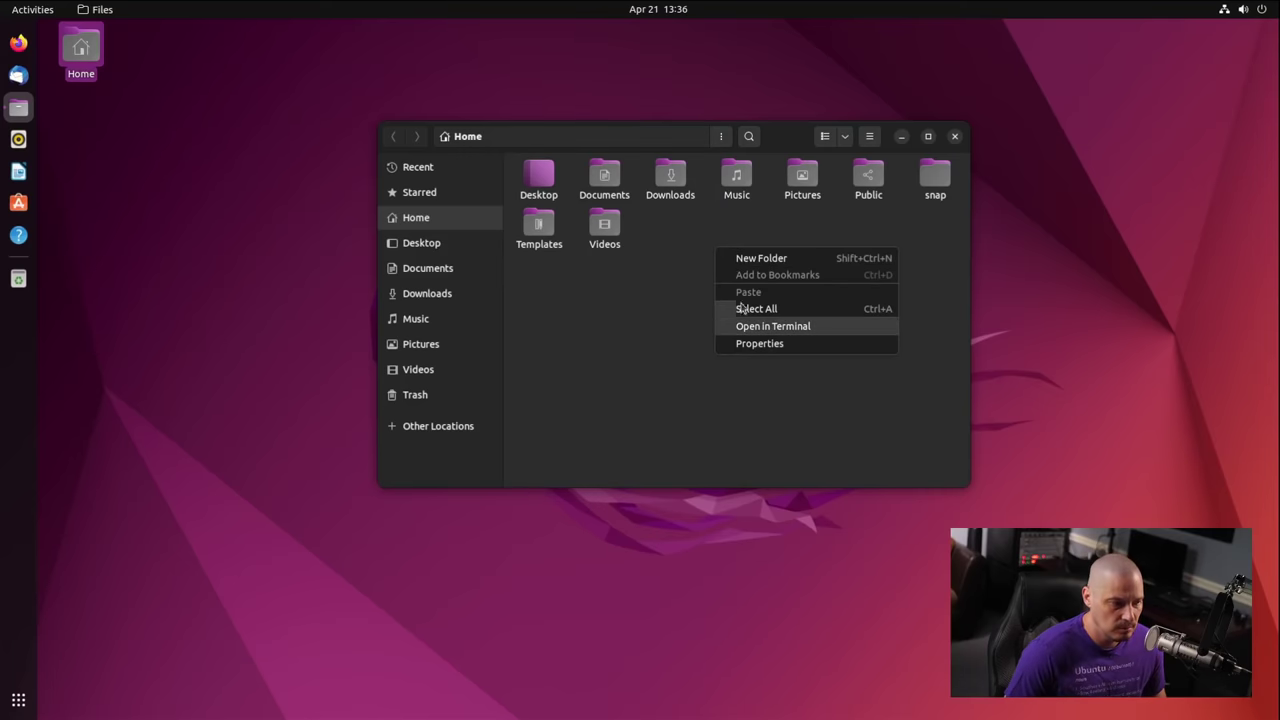
click(848, 174)
click(869, 136)
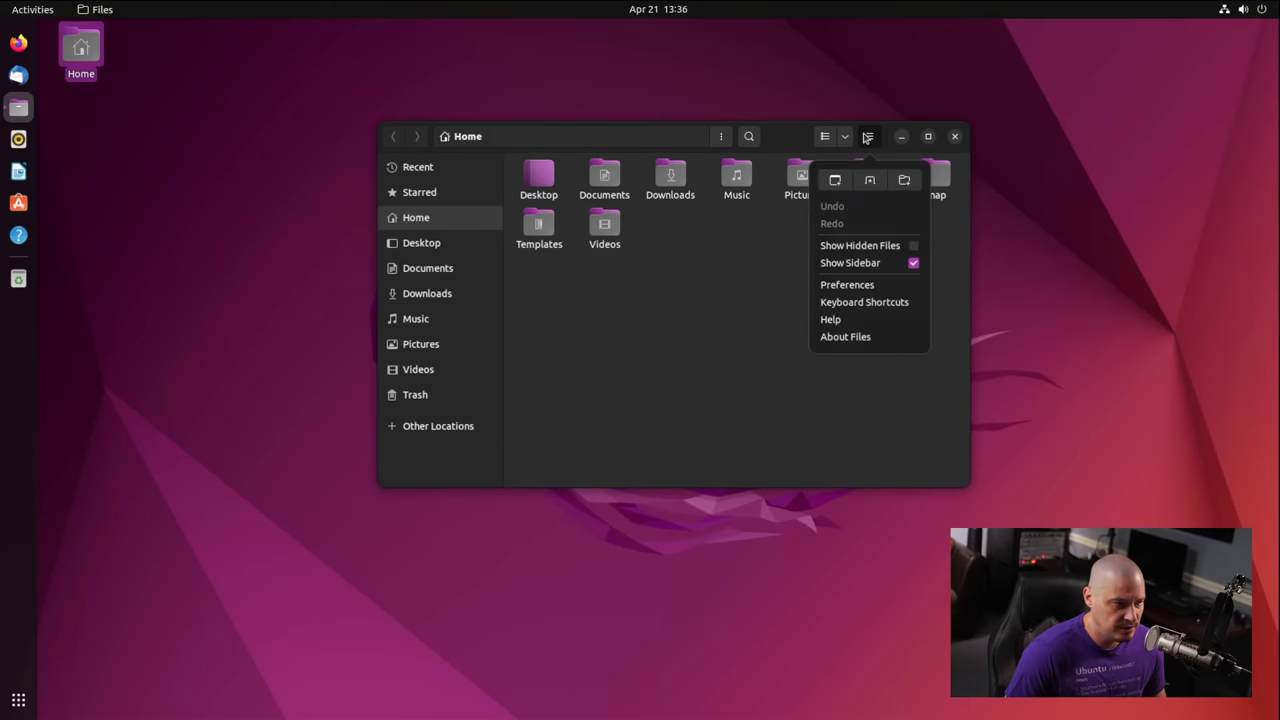
click(835, 180)
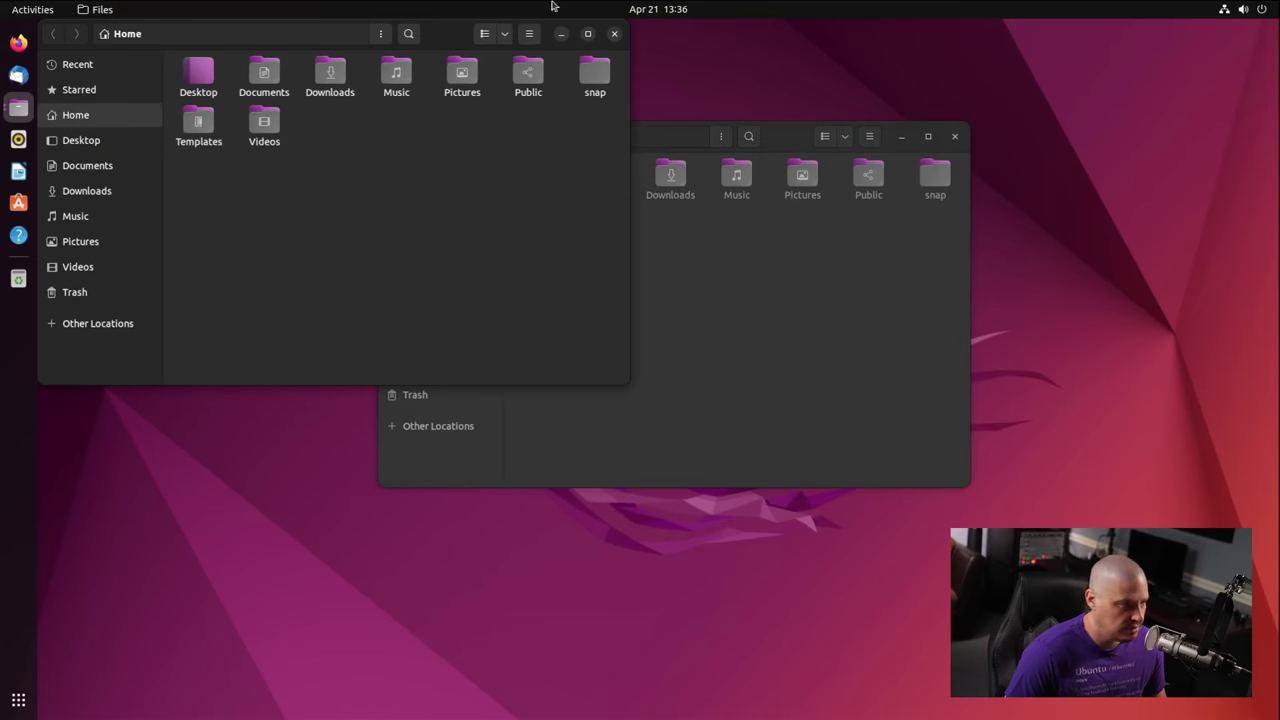
click(613, 35)
click(869, 136)
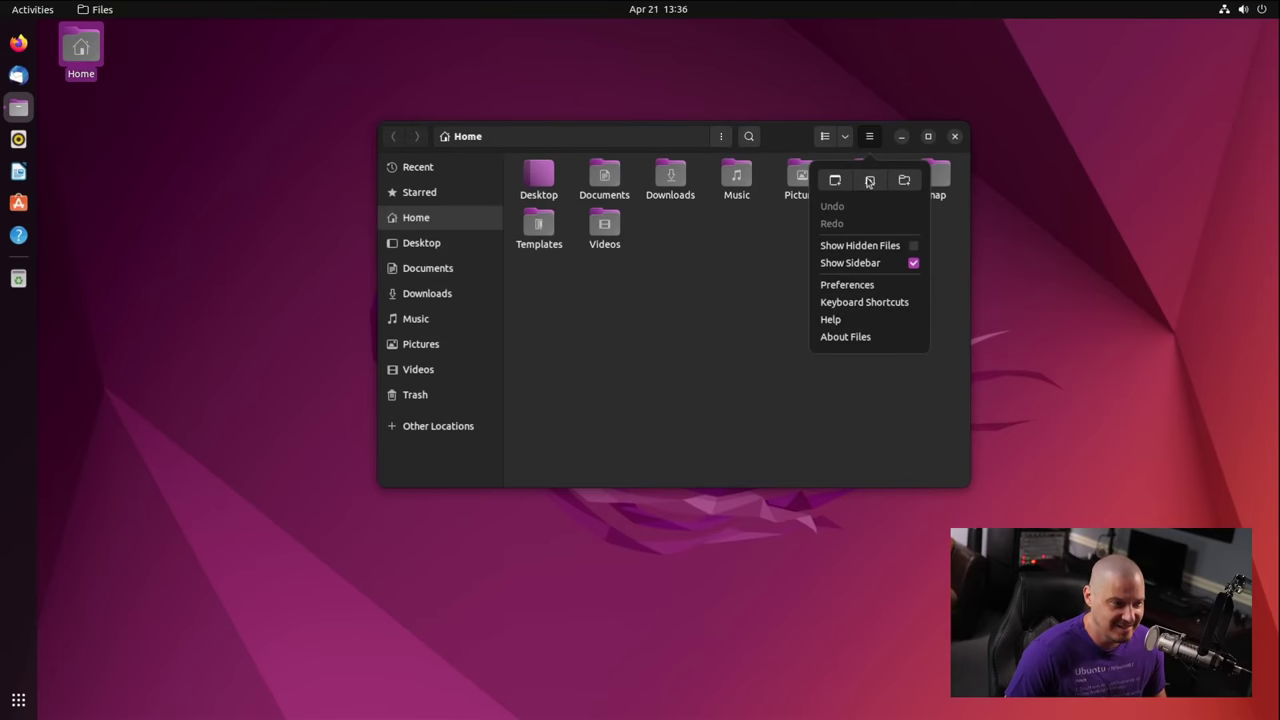
click(869, 183)
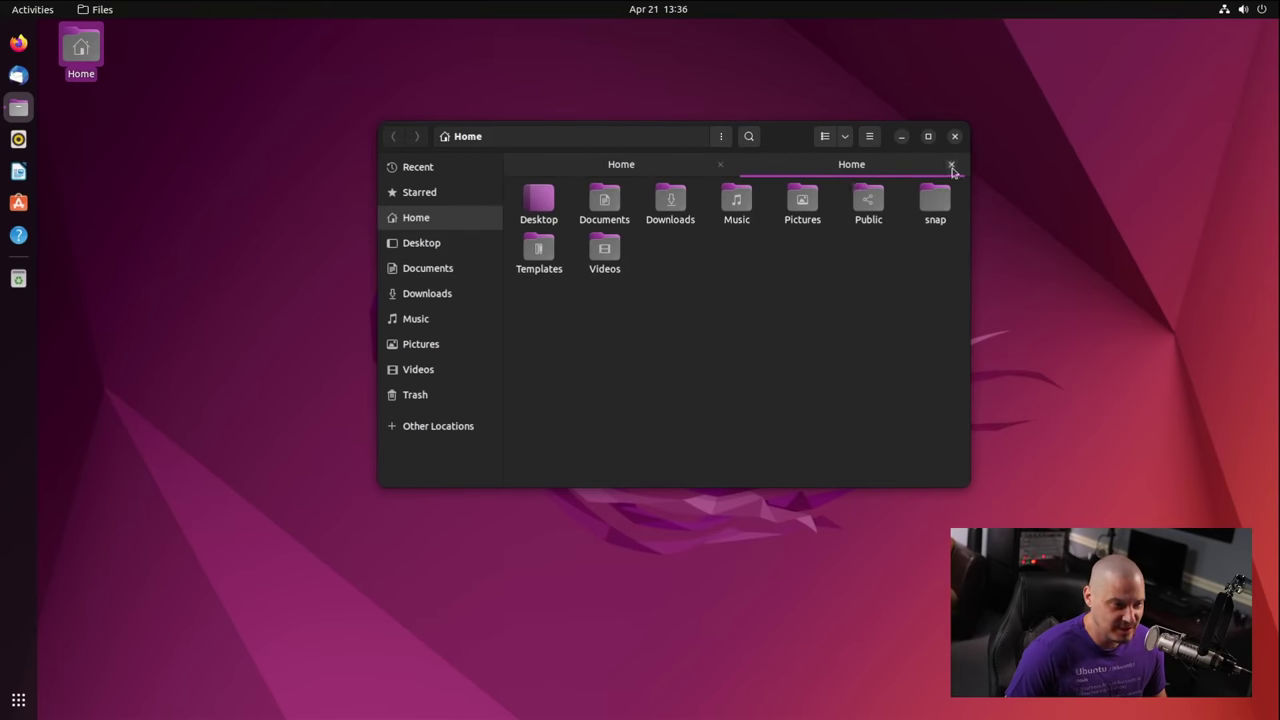
click(951, 166)
click(869, 137)
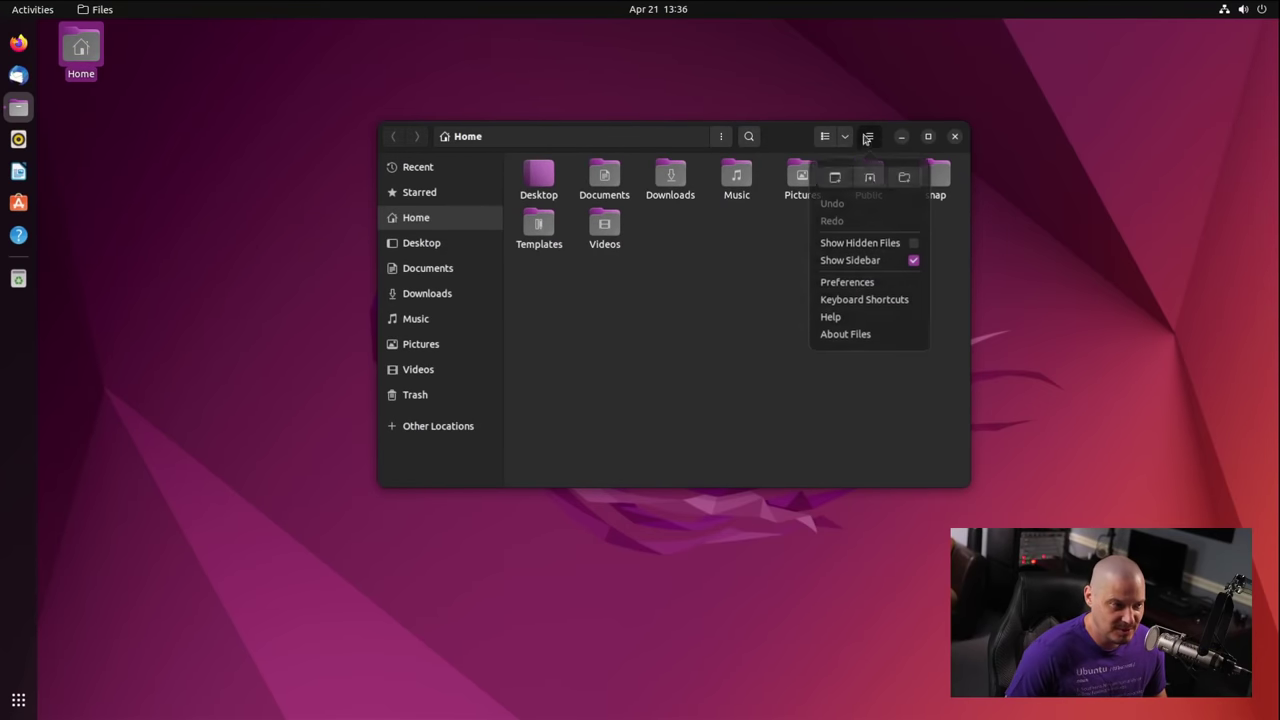
click(905, 181)
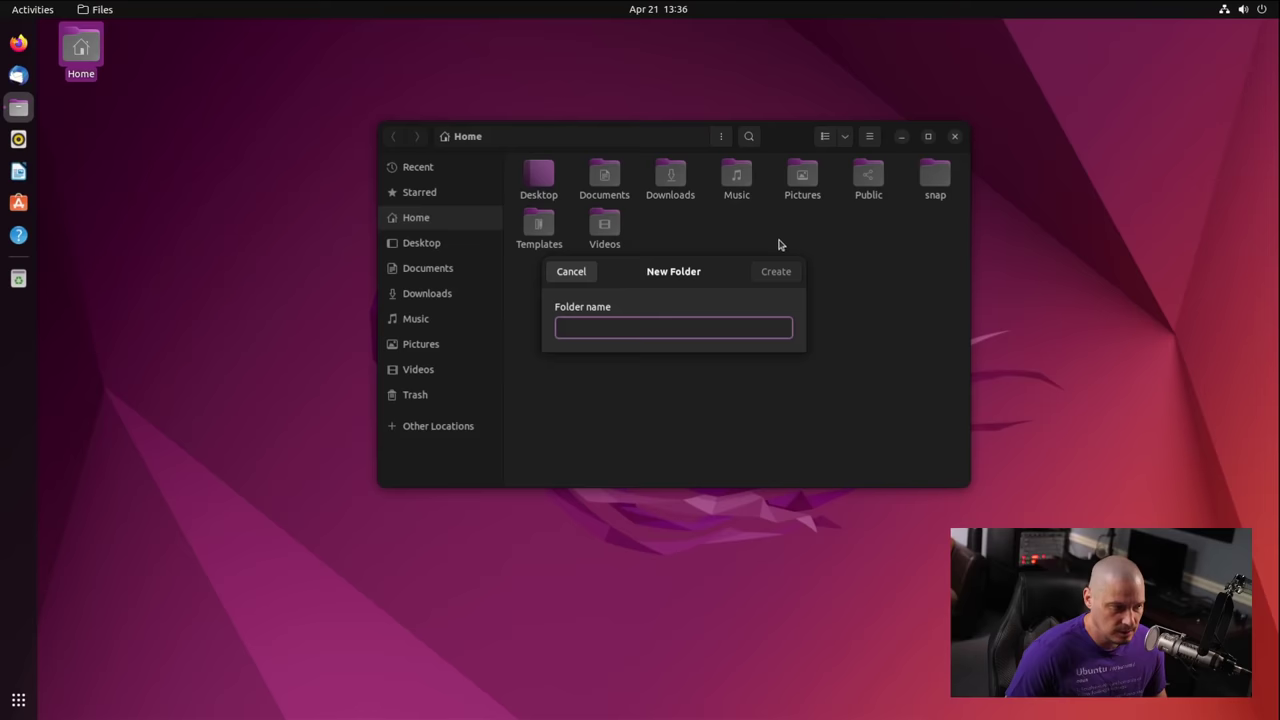
click(570, 273)
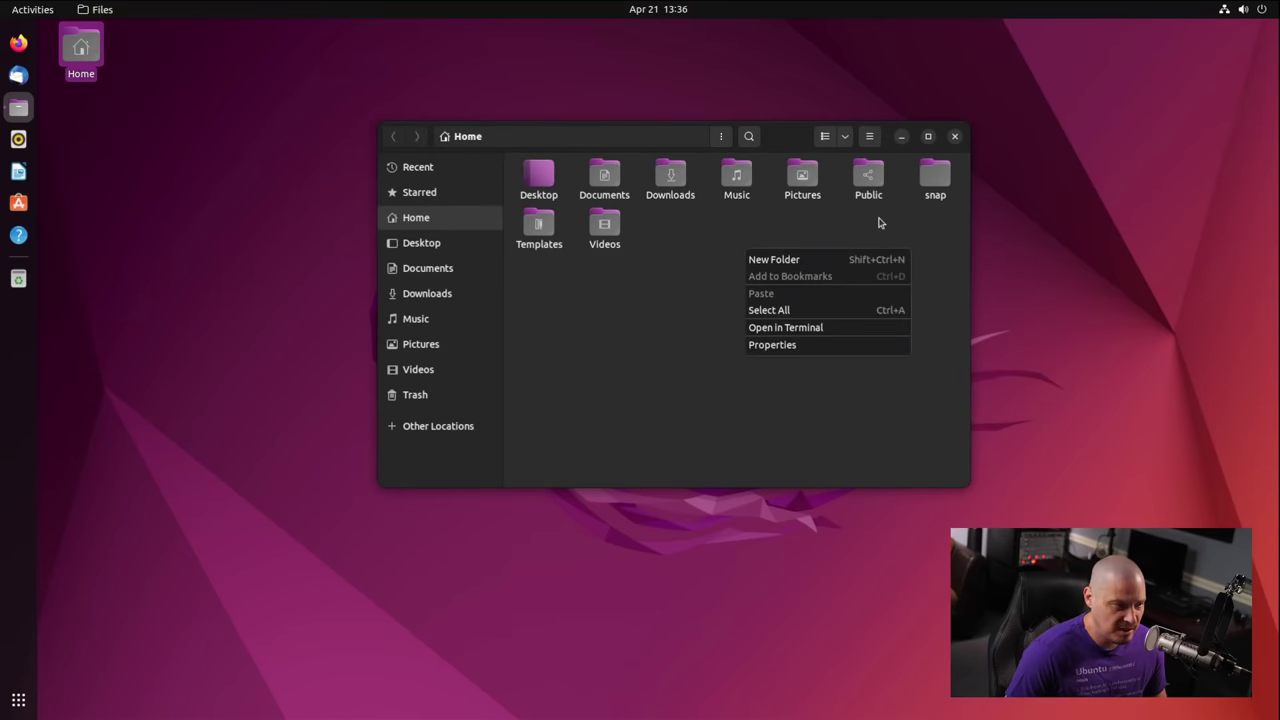
click(722, 136)
right_click(663, 234)
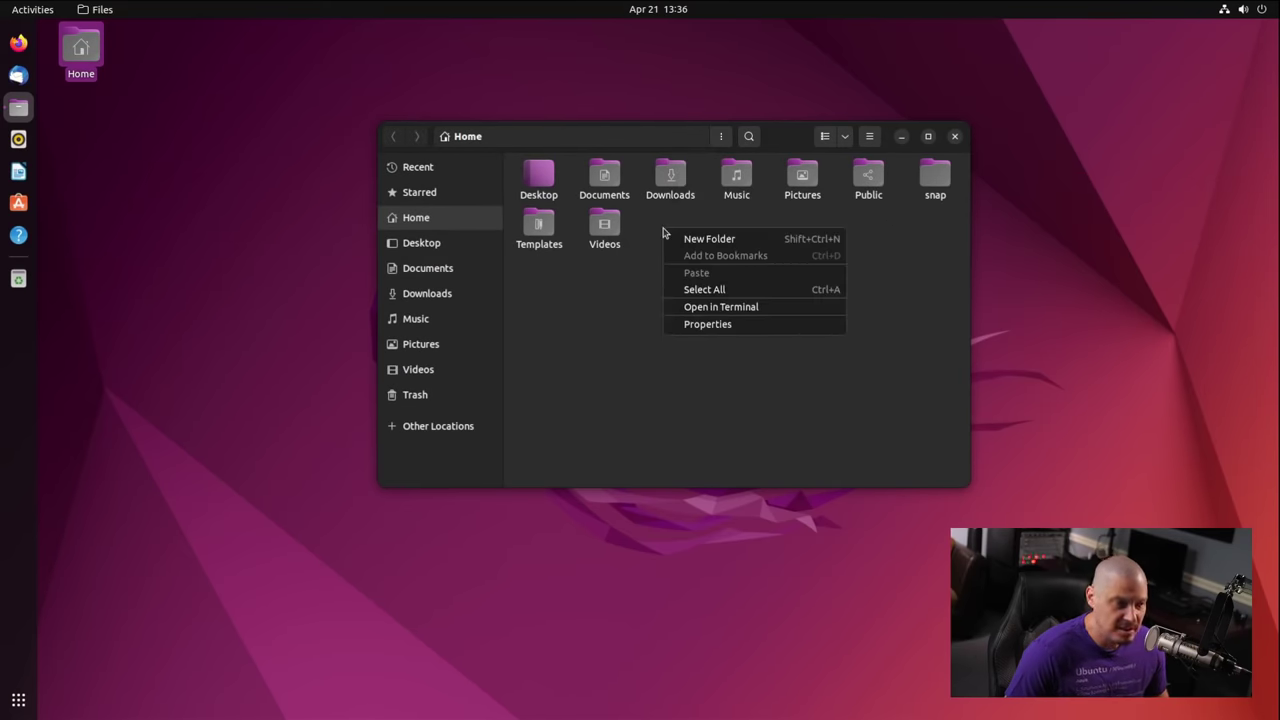
click(620, 313)
right_click(649, 297)
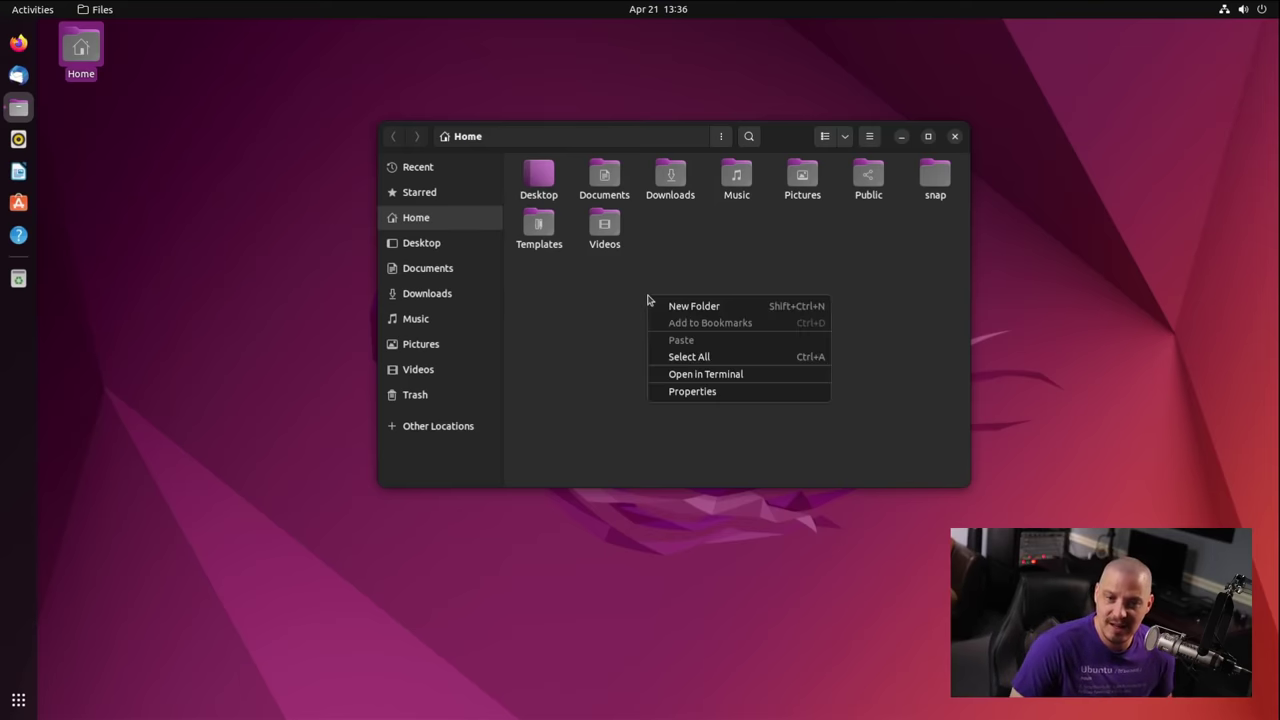
click(712, 272)
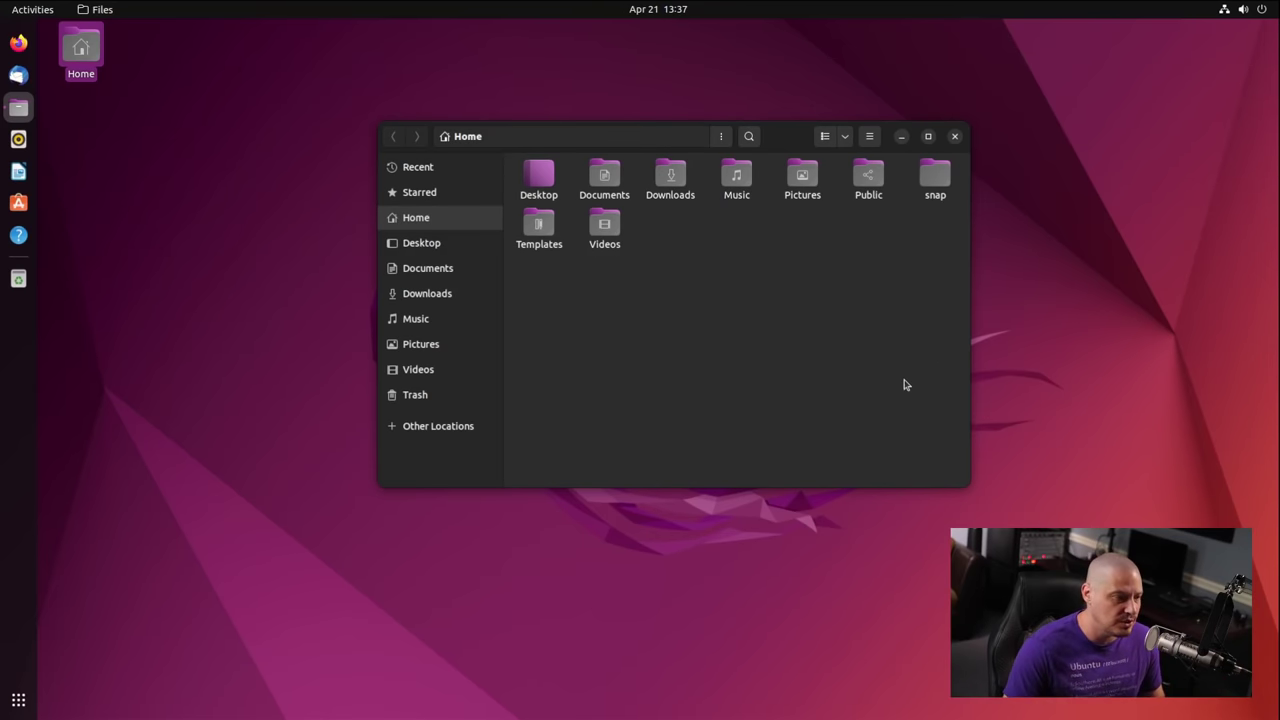
right_click(719, 263)
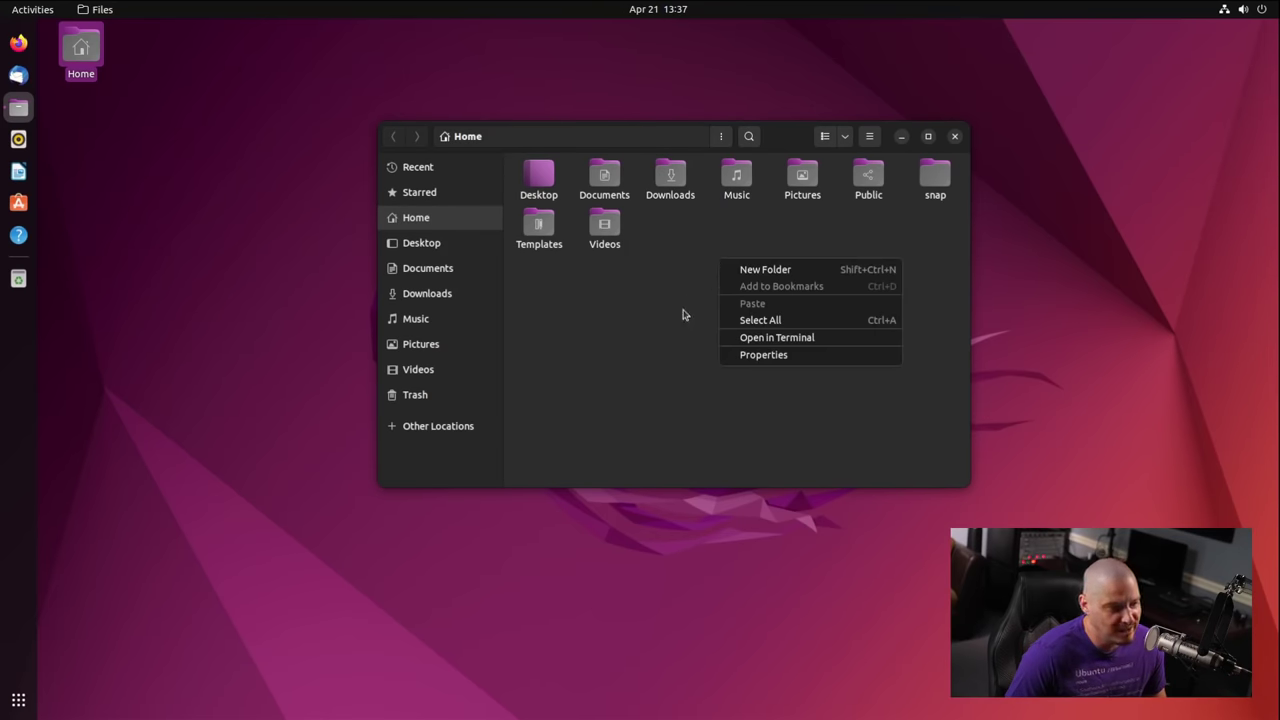
click(867, 148)
click(872, 140)
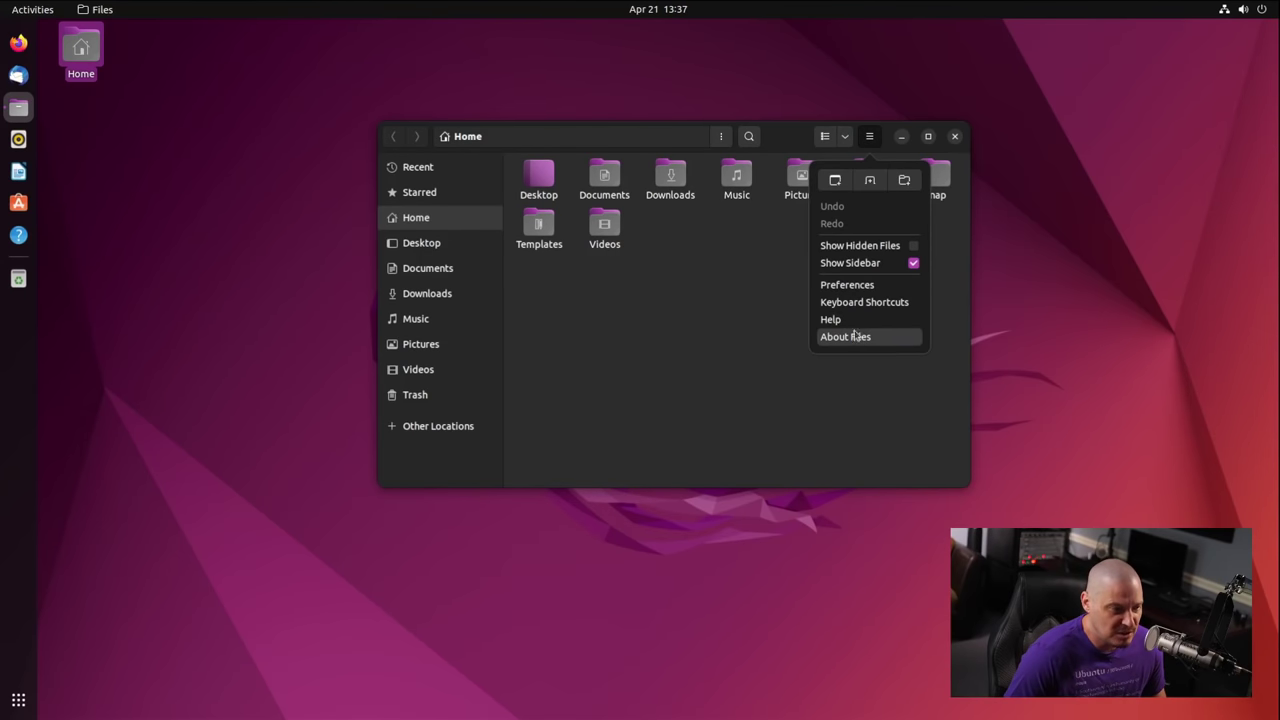
click(760, 310)
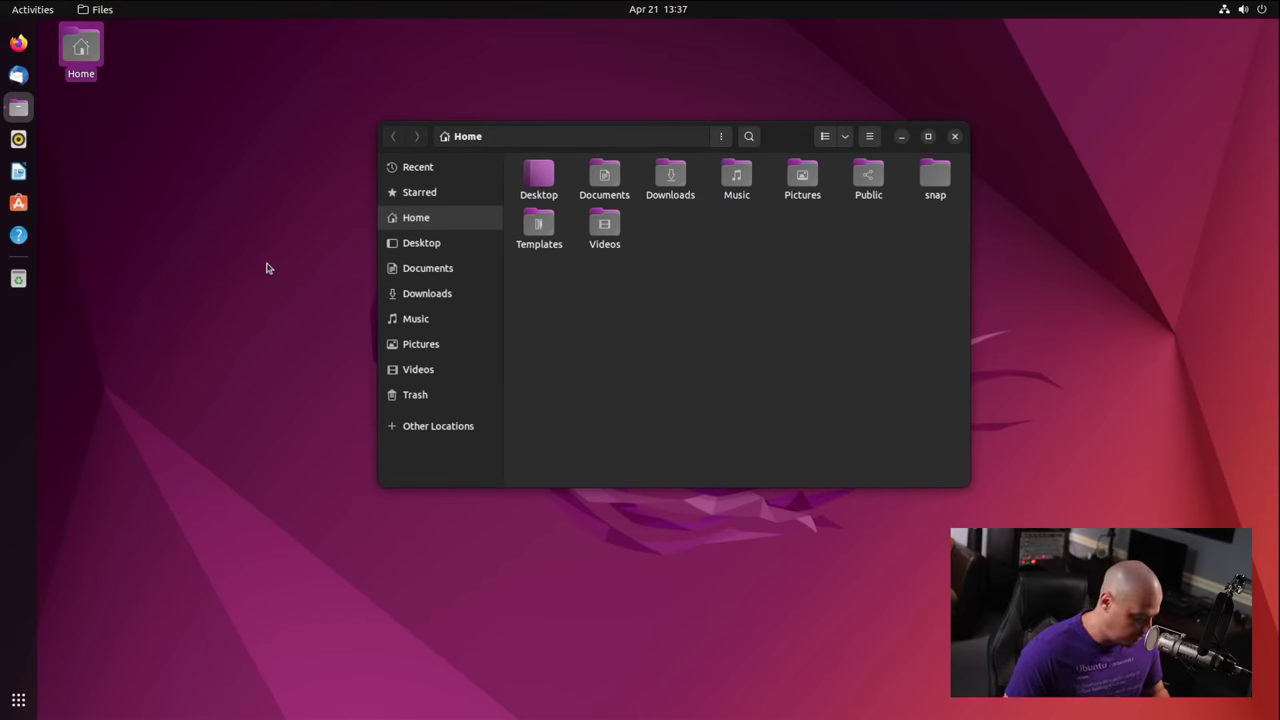
- Create file1.txt and file2.txt with touch in a new terminal, close it, and return to Files
key(ctrl+alt+t)
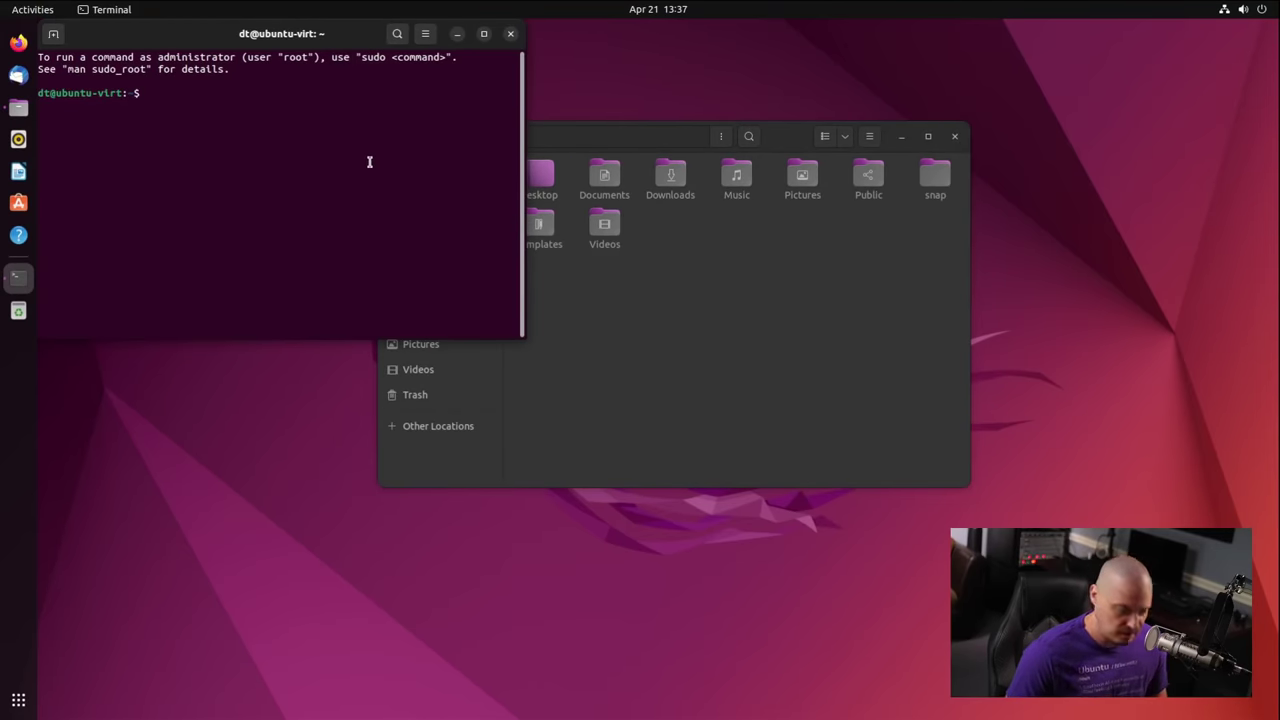
text(touch )
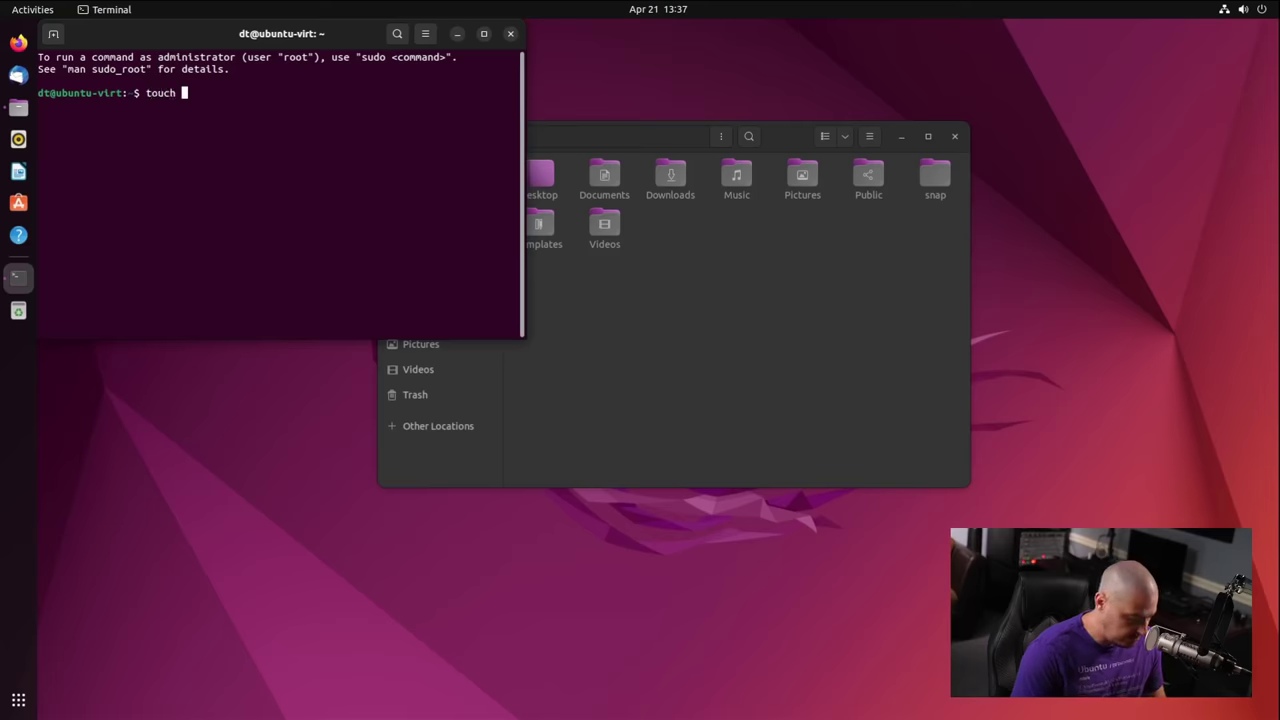
text(file1.txt)
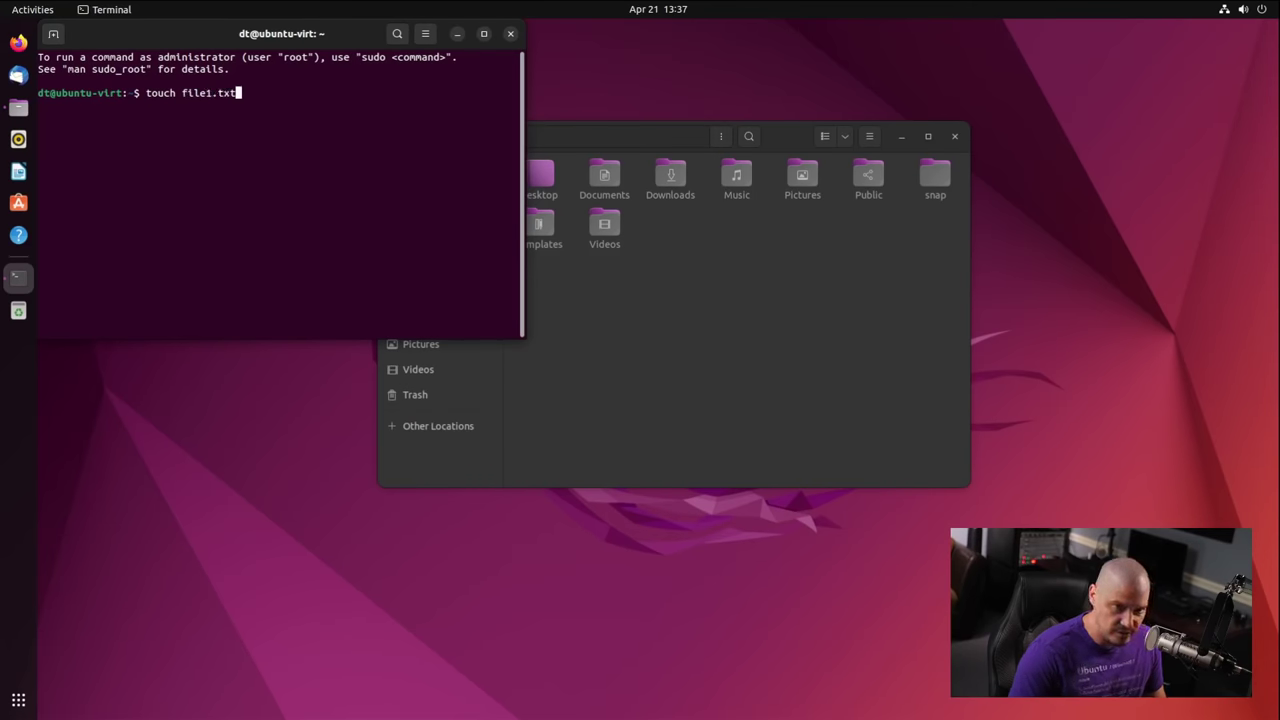
key(Return)
text(touch file2.txt)
key(Return)
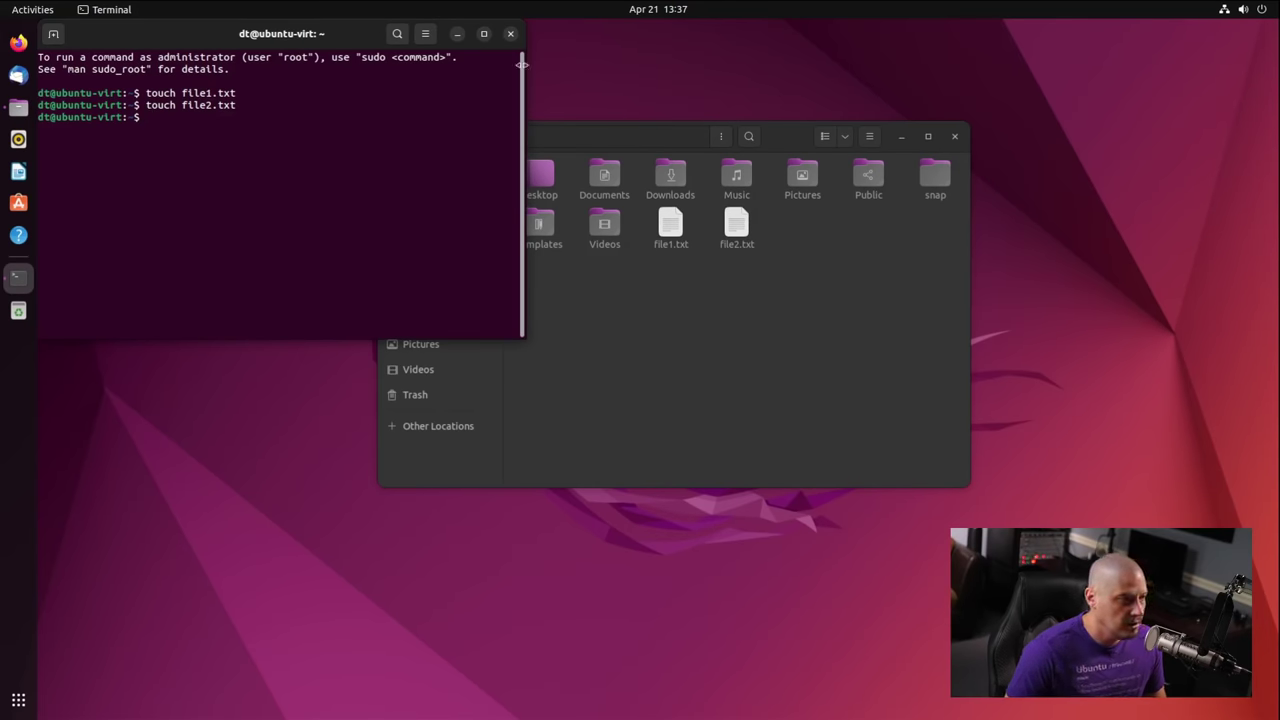
click(510, 34)
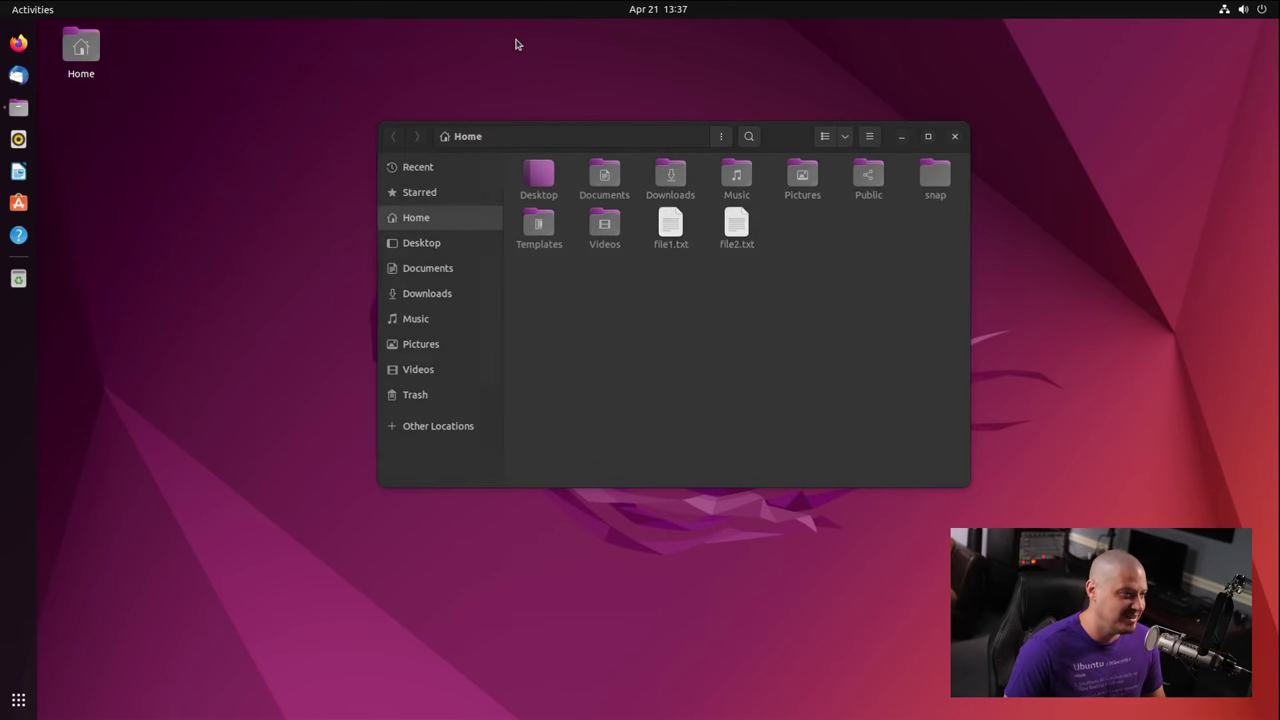
click(610, 362)
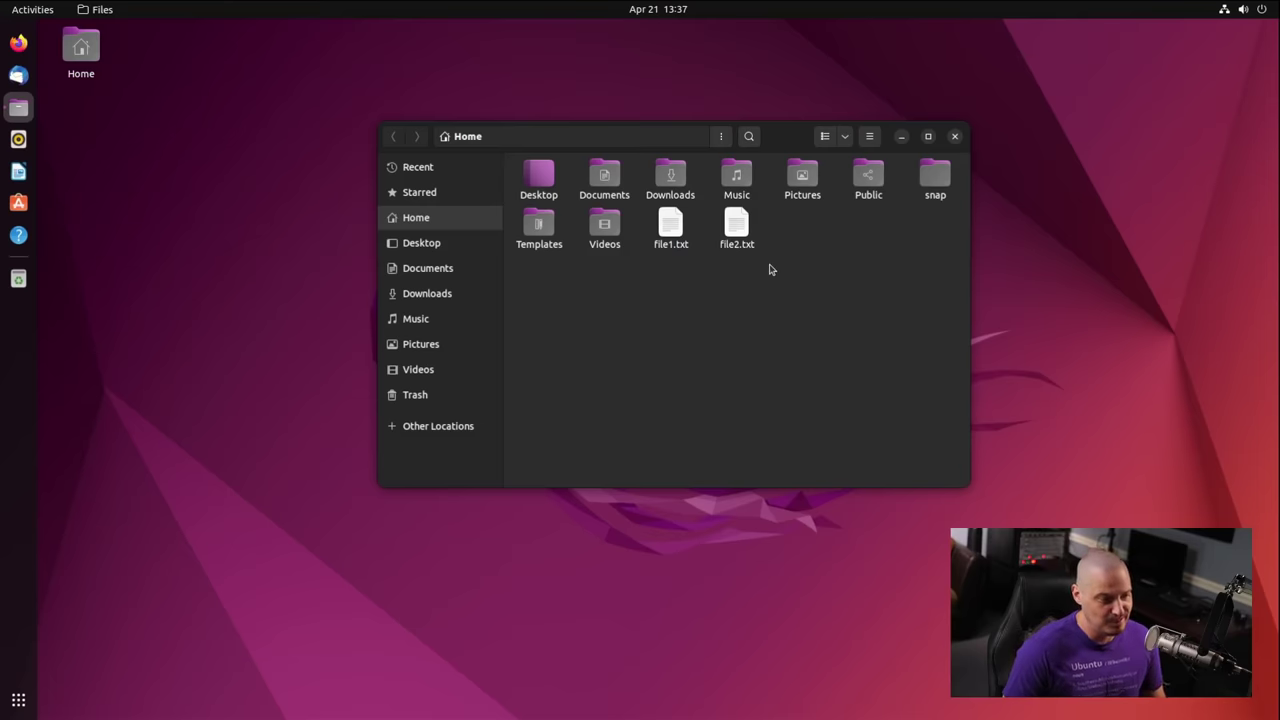
- Select file1.txt and file2.txt and compress them into a .zip archive named 'file'
drag(737, 240, 680, 240)
ctrl+click(652, 230)
right_click(667, 229)
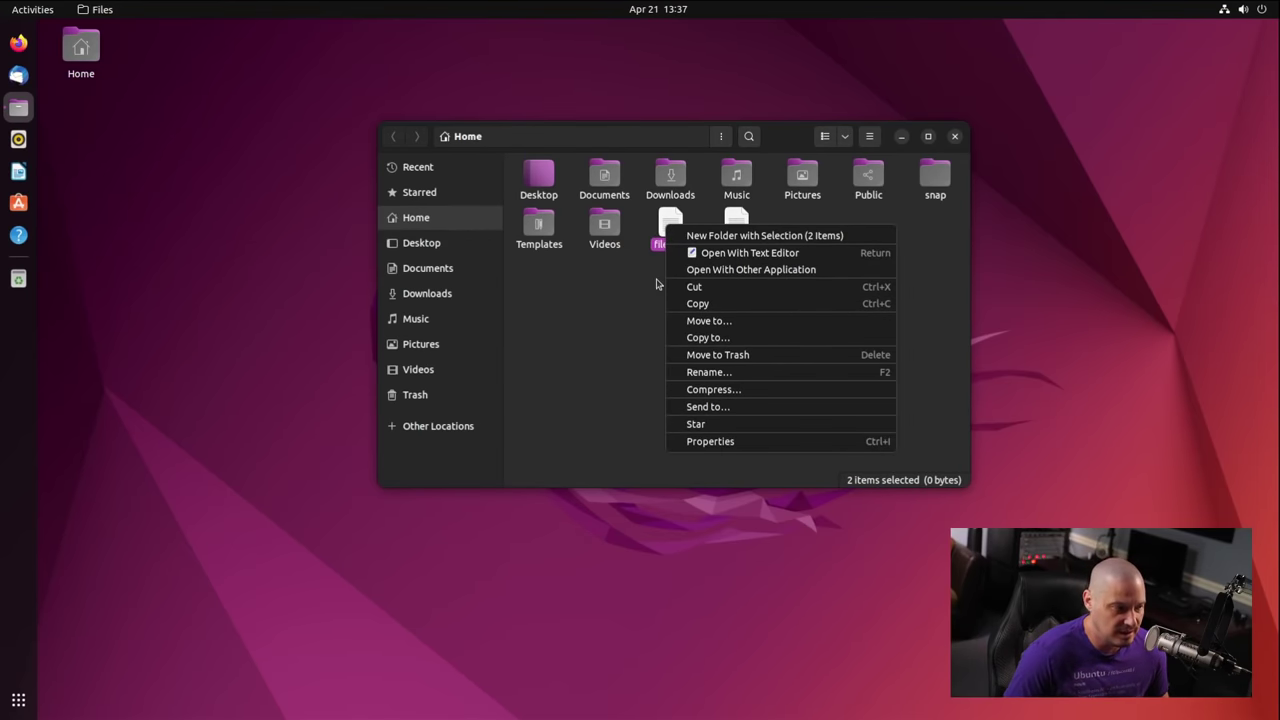
click(784, 390)
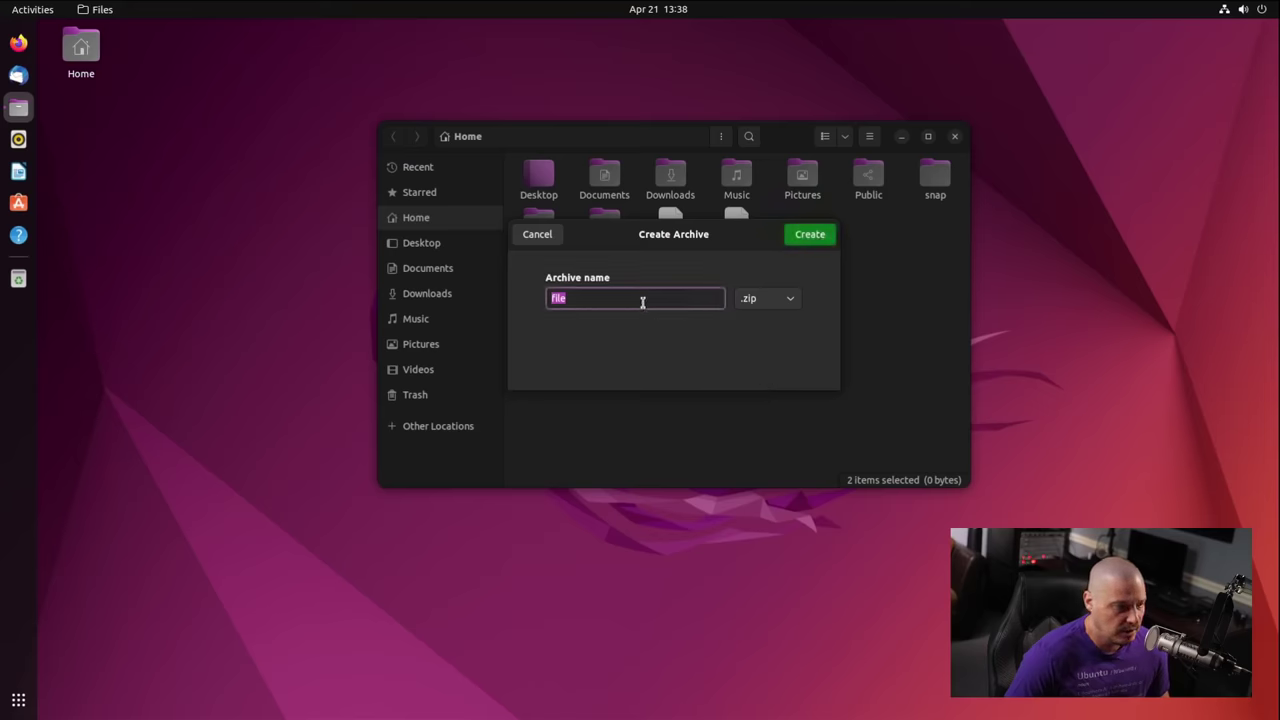
click(794, 299)
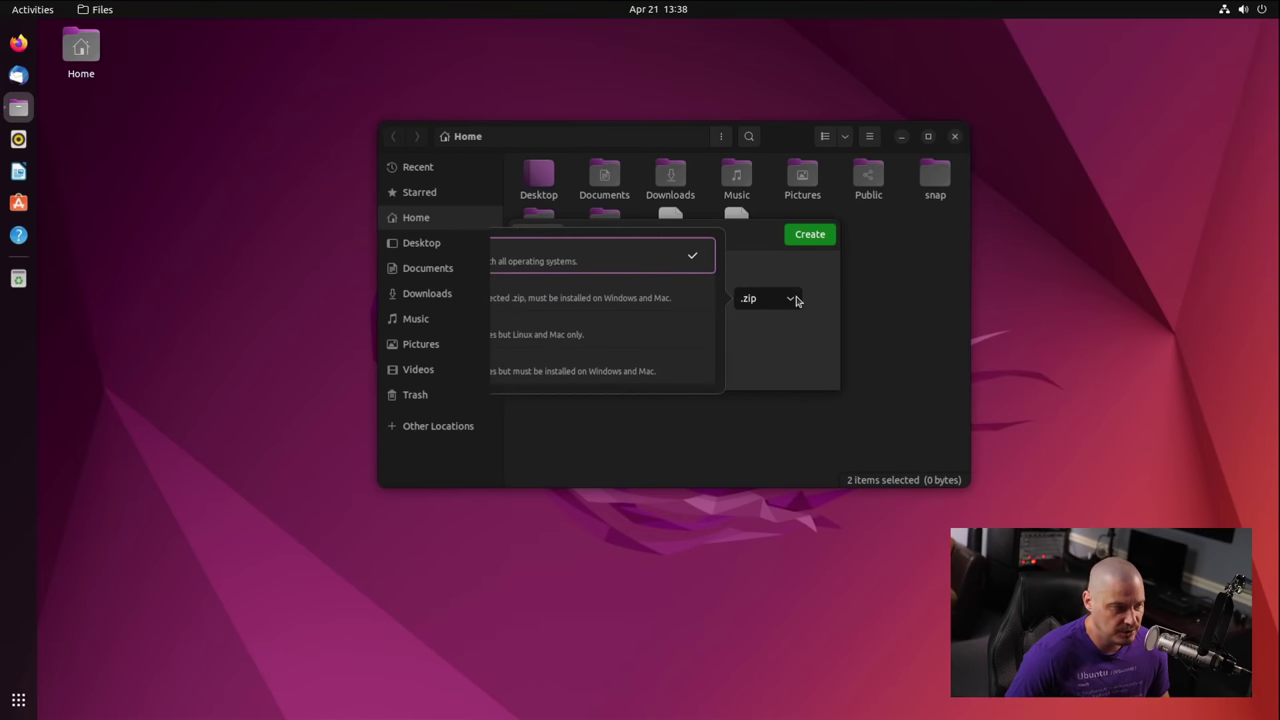
click(793, 300)
click(793, 300)
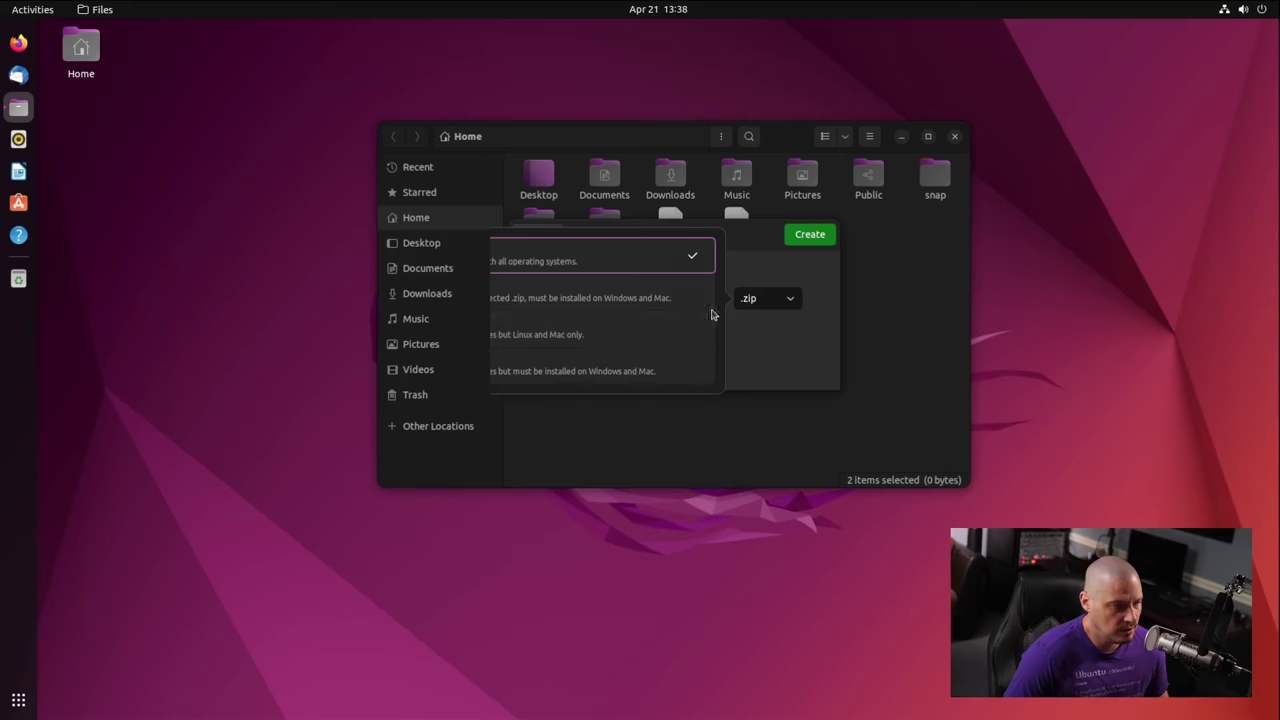
click(816, 344)
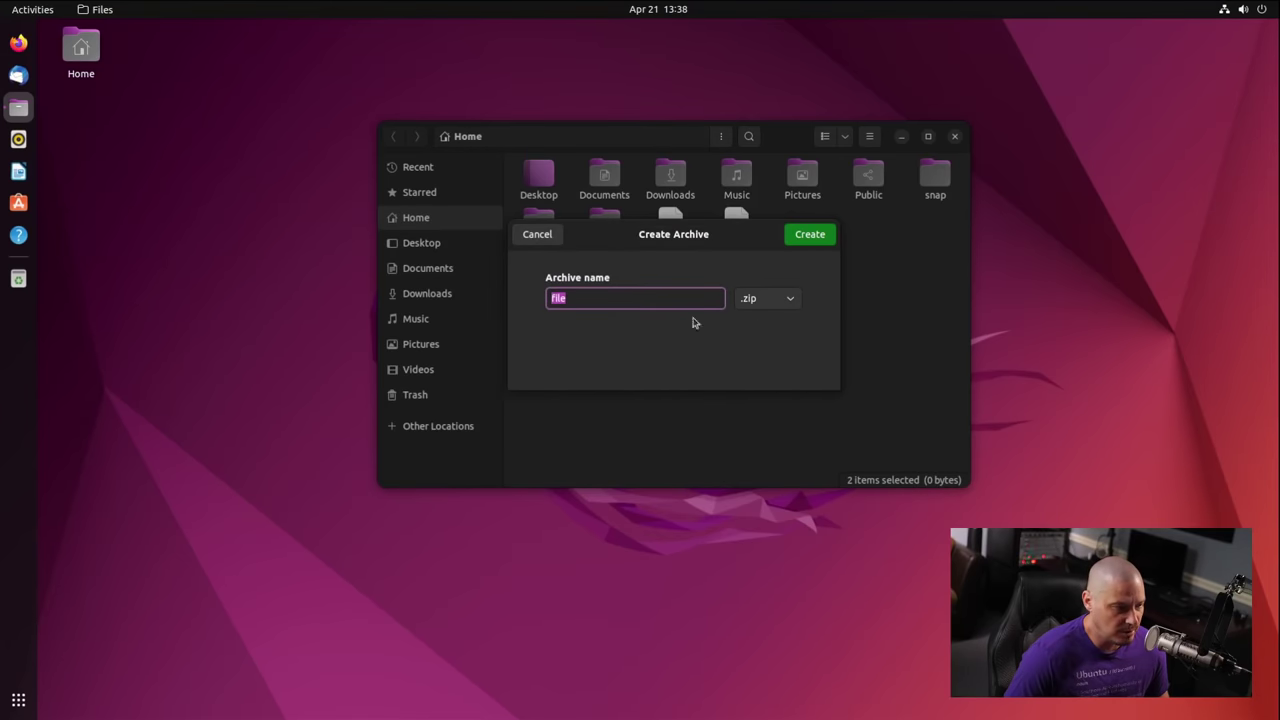
click(821, 240)
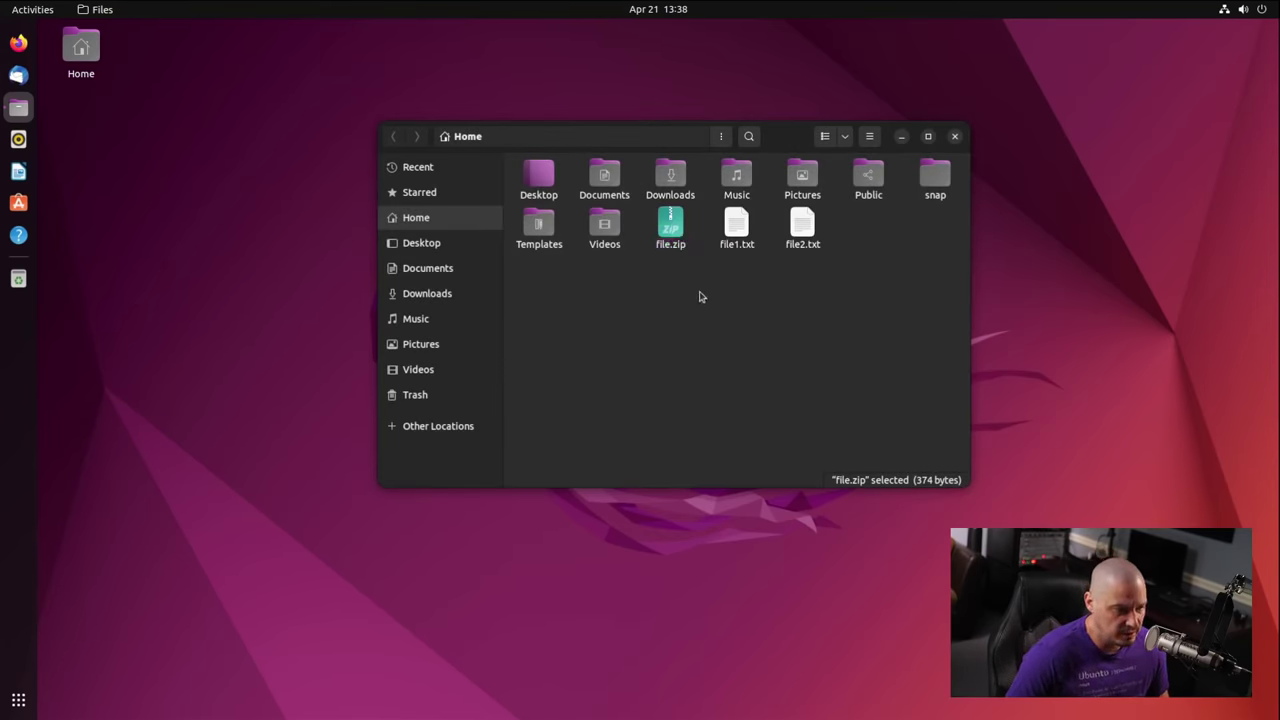
- Extract file.zip here, browse the extracted 'file' folder, and go back to Home
right_click(673, 244)
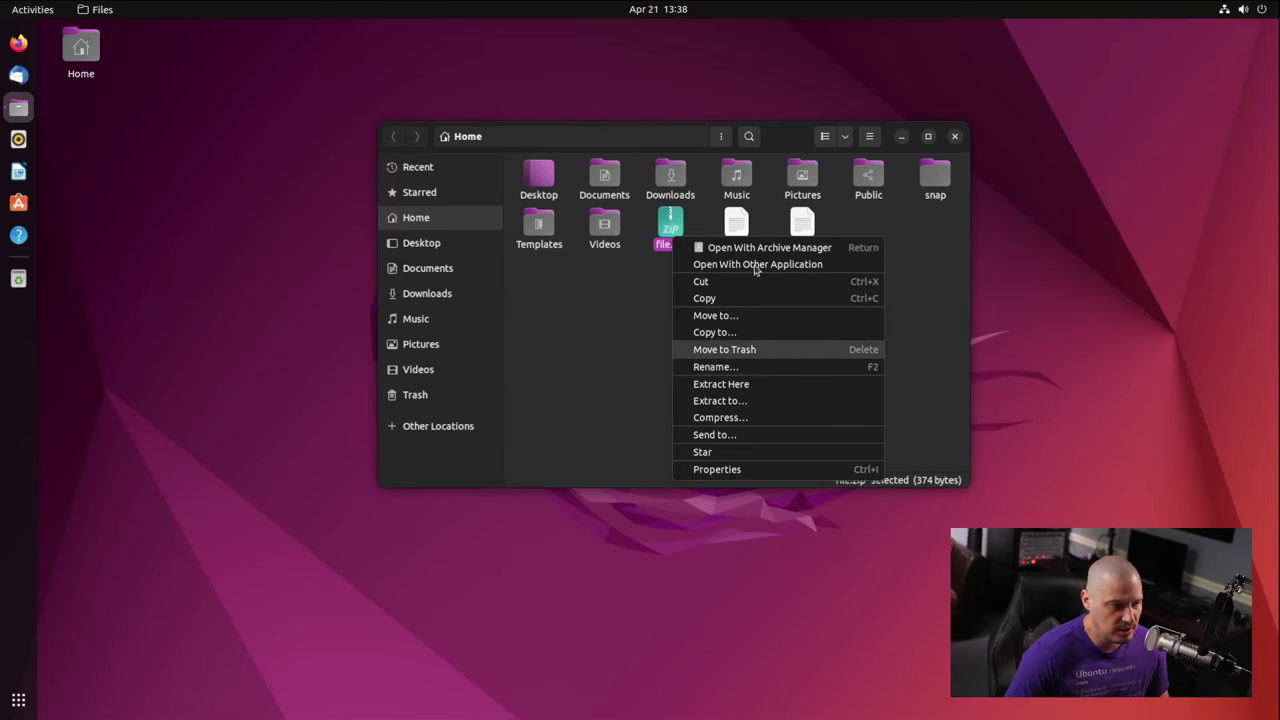
click(760, 387)
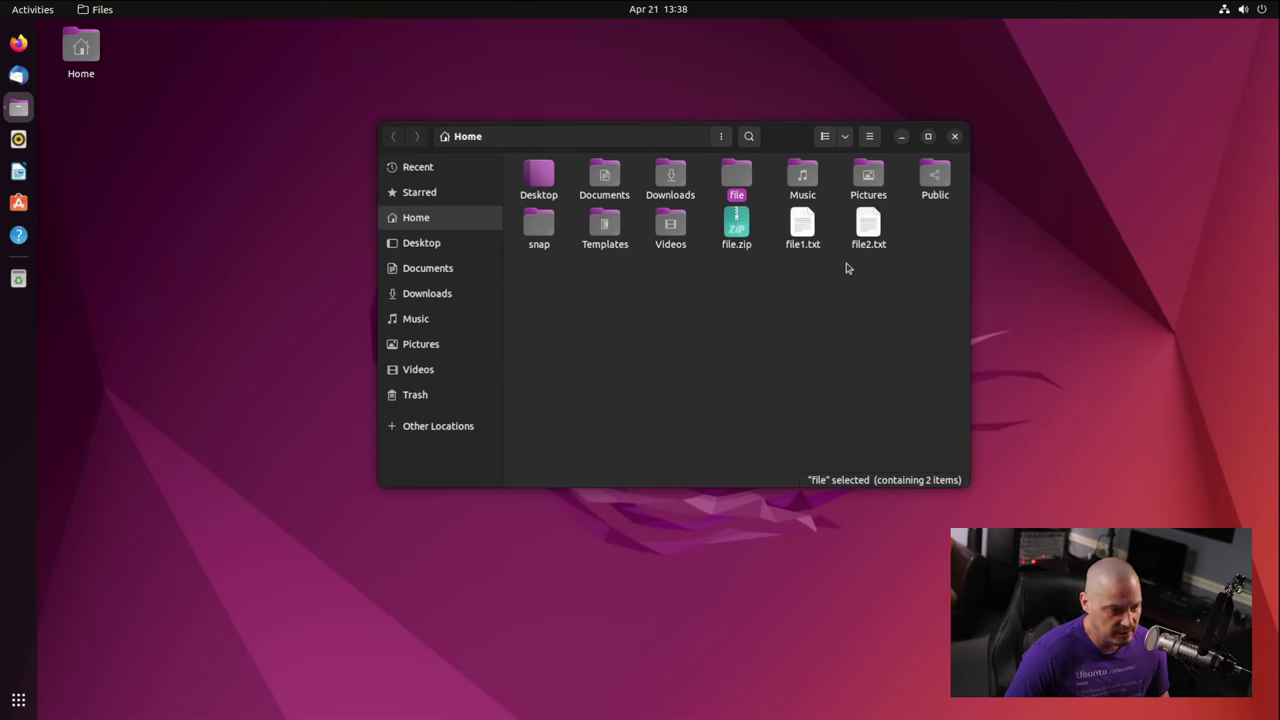
double_click(743, 180)
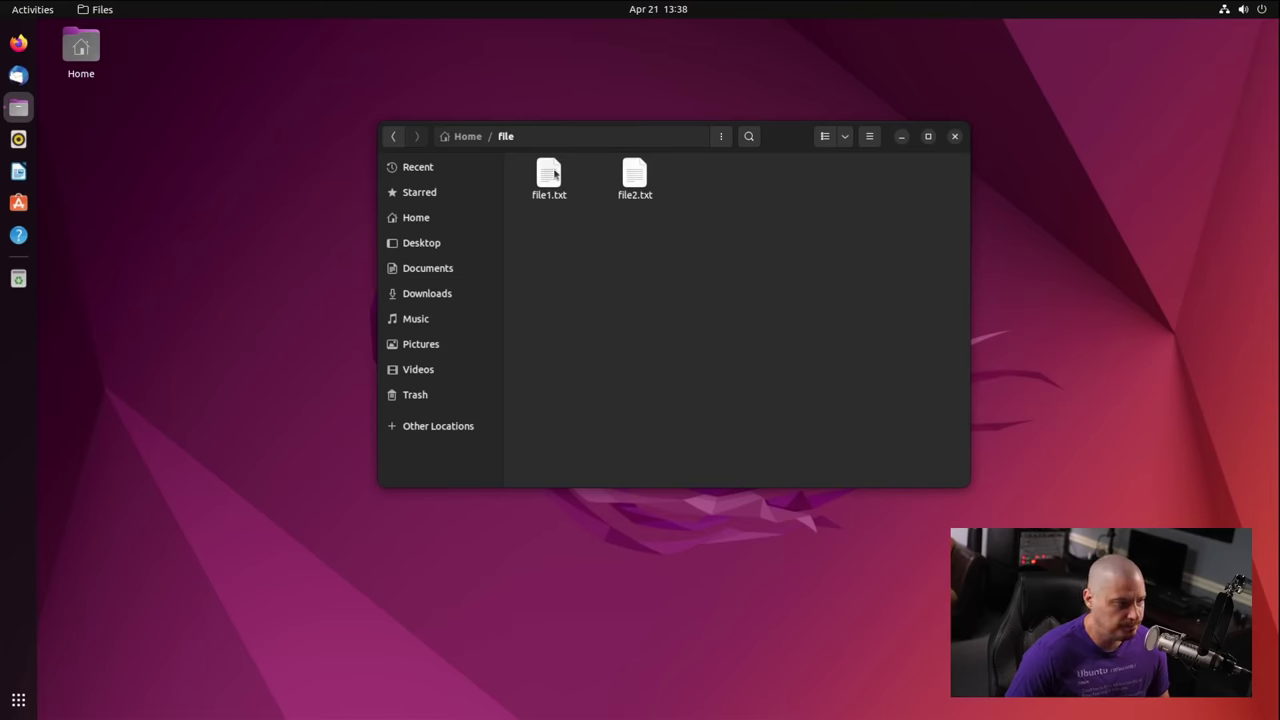
click(468, 138)
- Clear the selection, dismiss the background context menus, and close the Files window
click(855, 319)
right_click(838, 302)
click(777, 340)
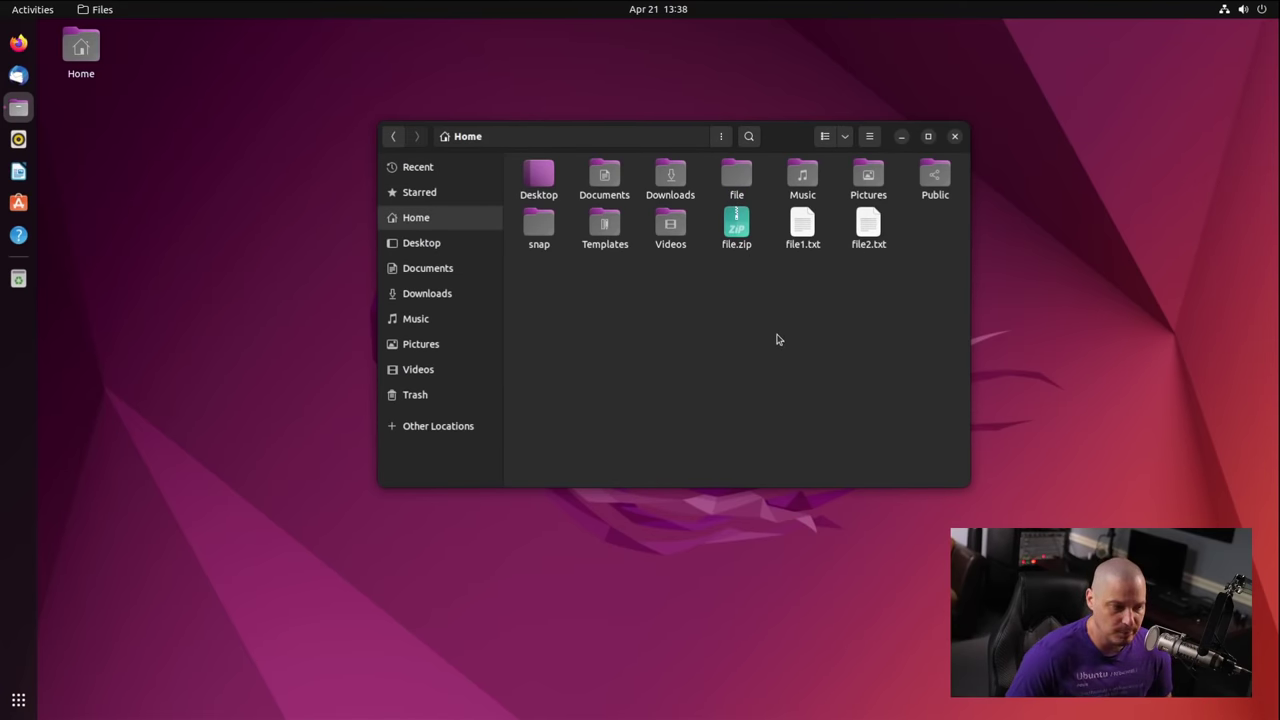
right_click(729, 304)
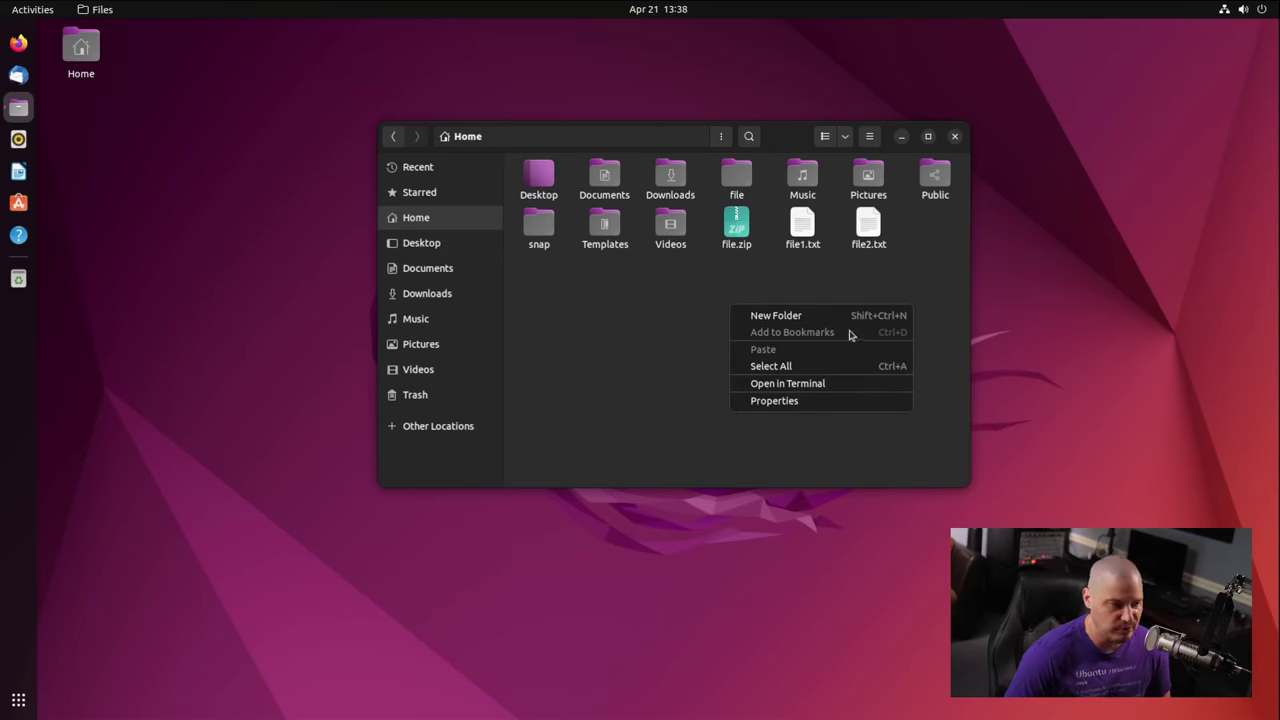
click(906, 280)
click(954, 137)
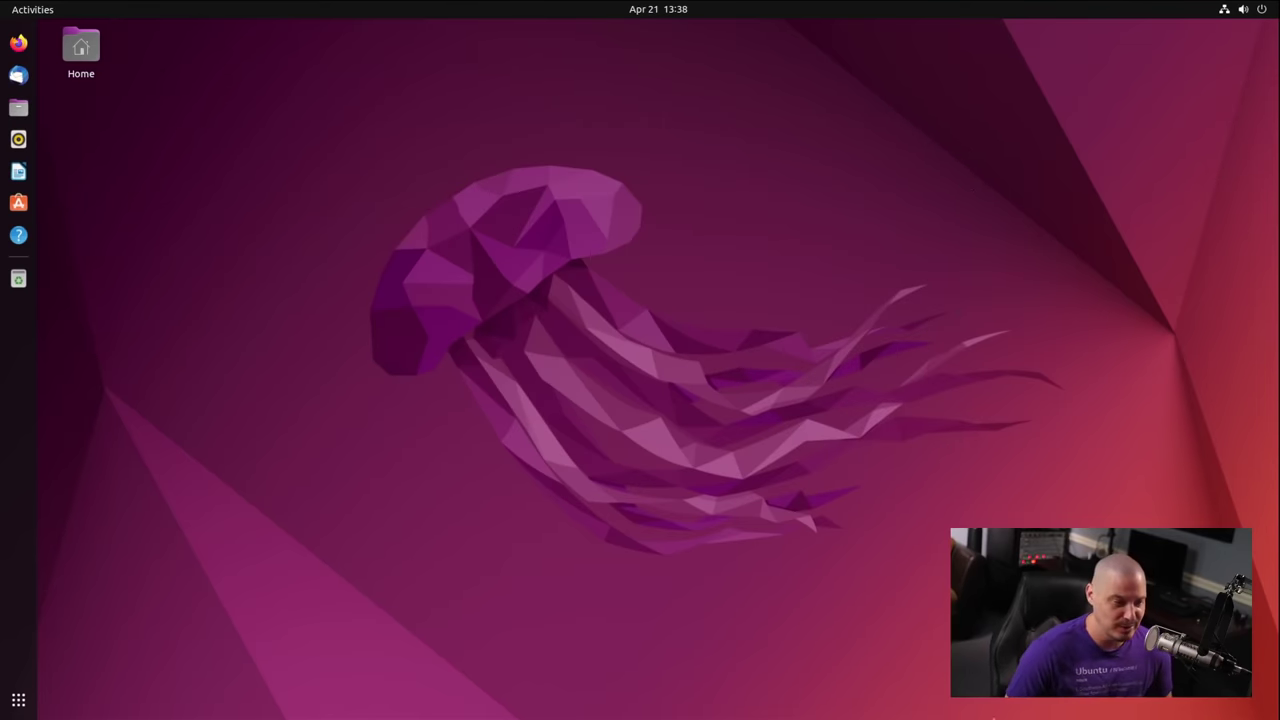
- Launch Settings from the app search and go to the Background page
click(18, 698)
text(setil)
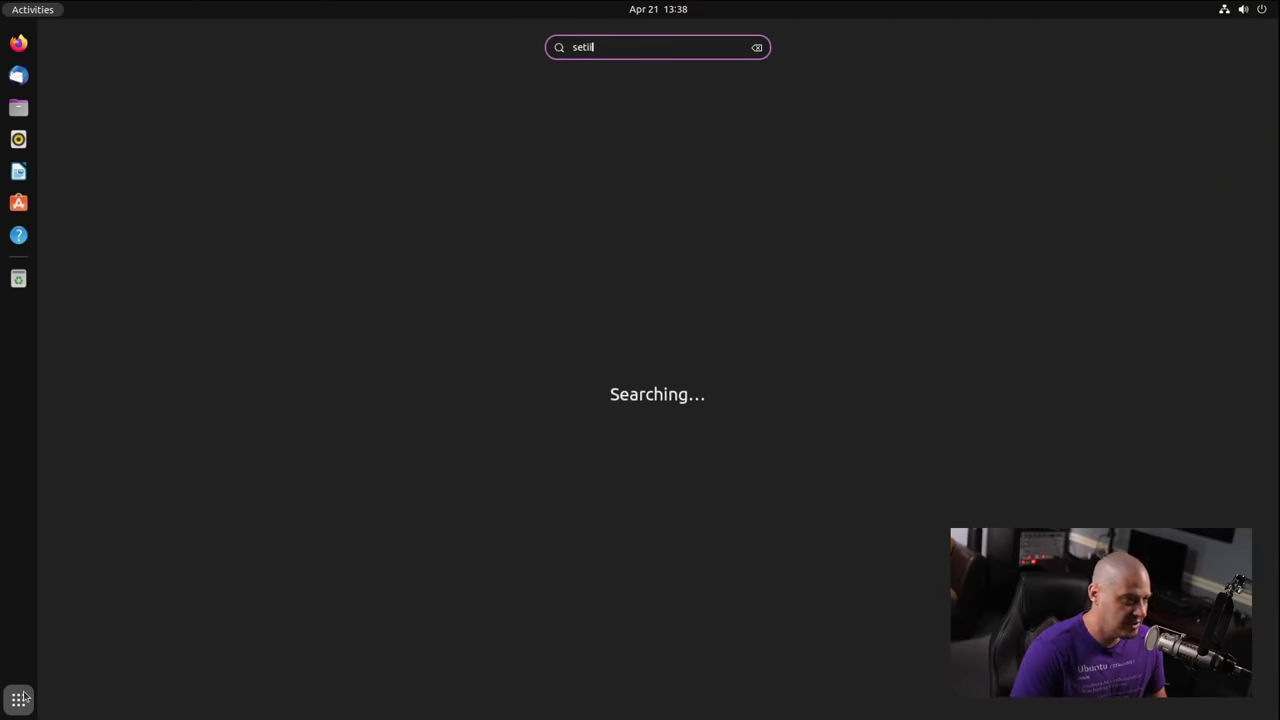
key(BackSpace)
key(BackSpace)
text(ting)
key(Return)
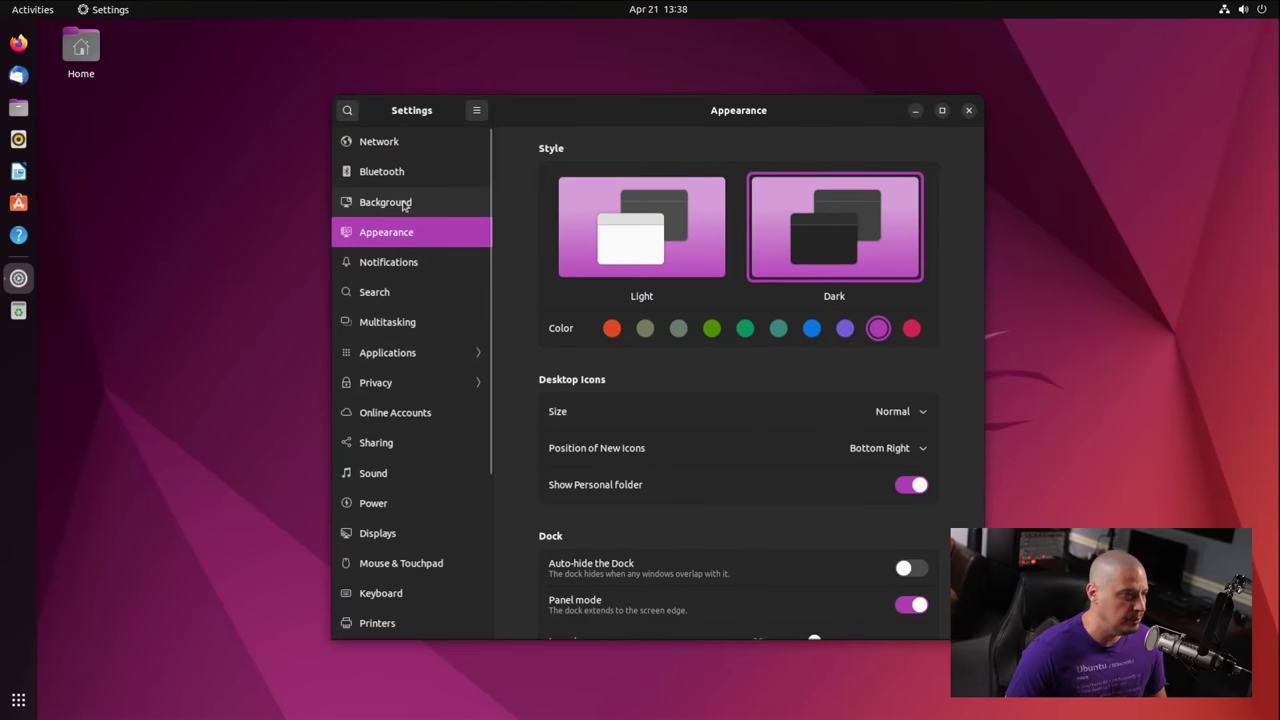
click(403, 205)
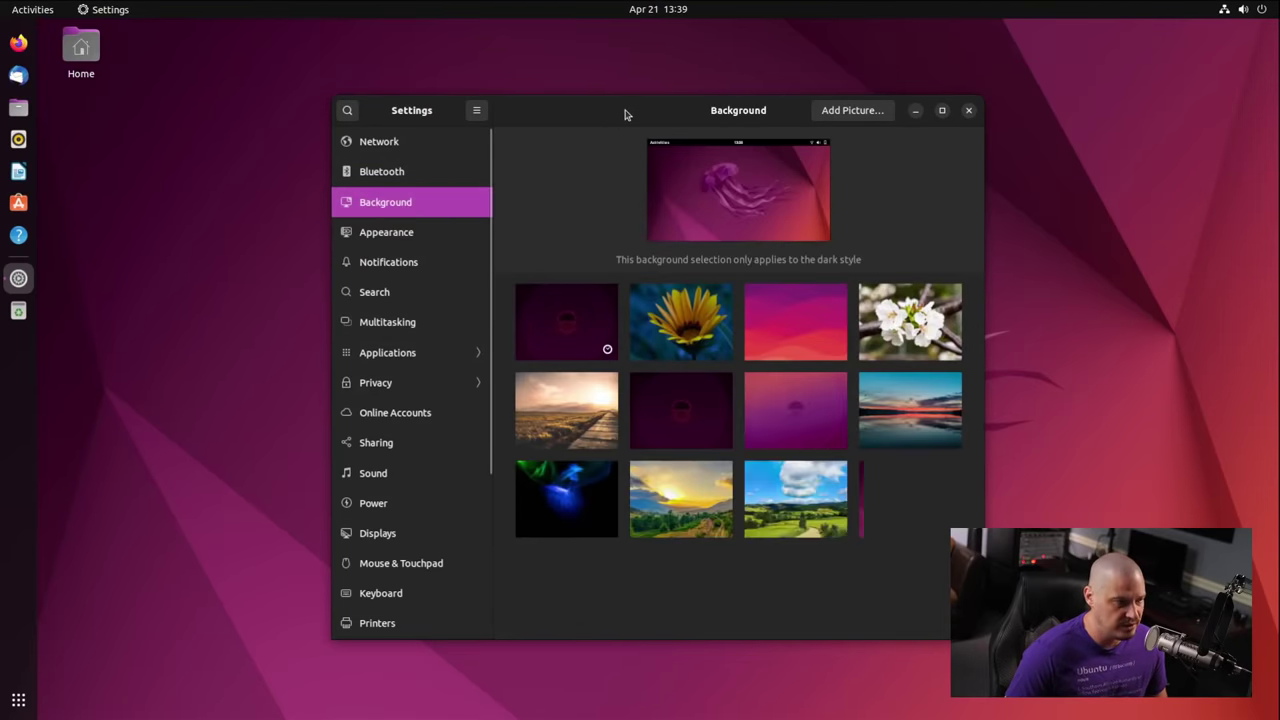
- Try the dark purple, sunflower, pink waves, white blossom and field sunset wallpapers
drag(611, 115, 879, 72)
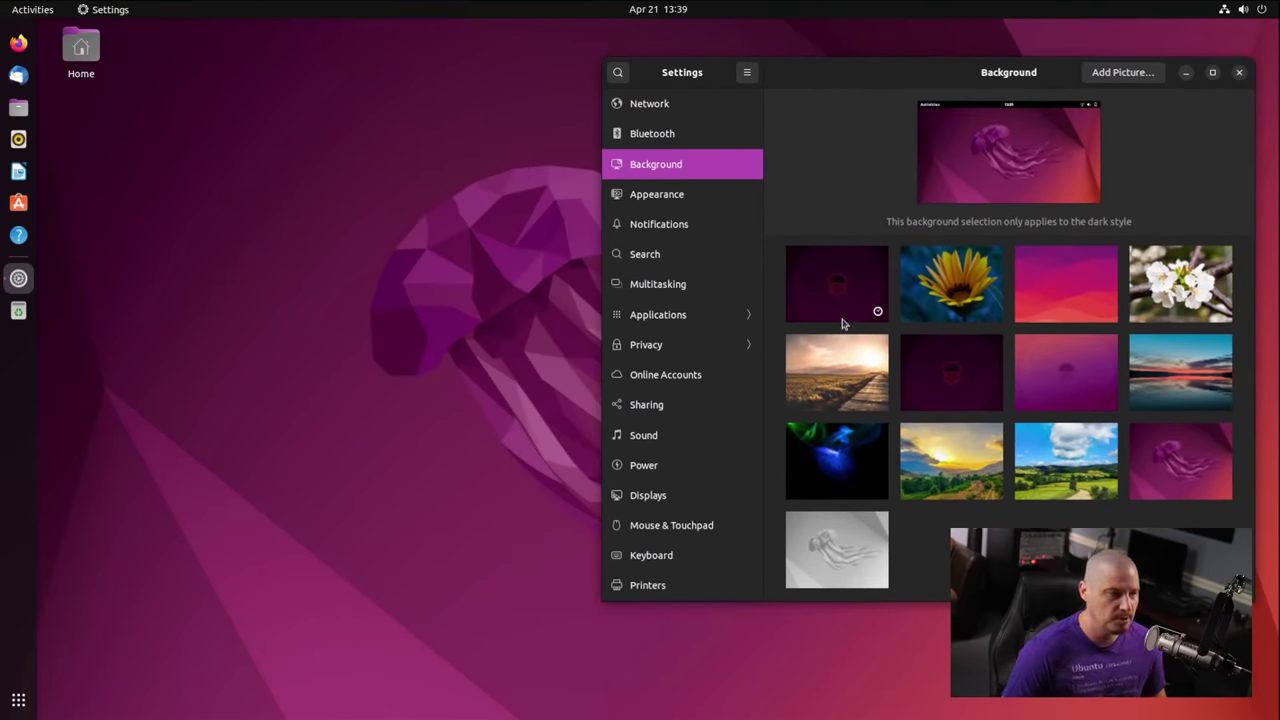
click(843, 286)
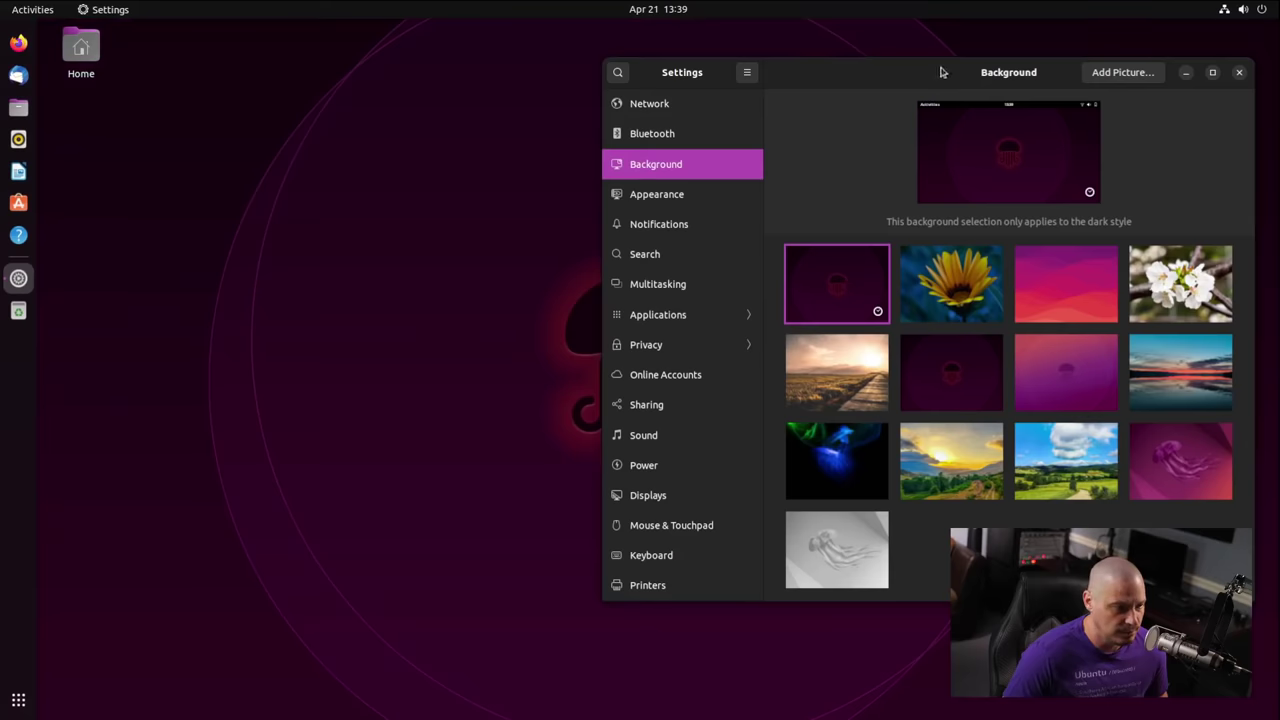
drag(915, 78, 893, 108)
click(926, 327)
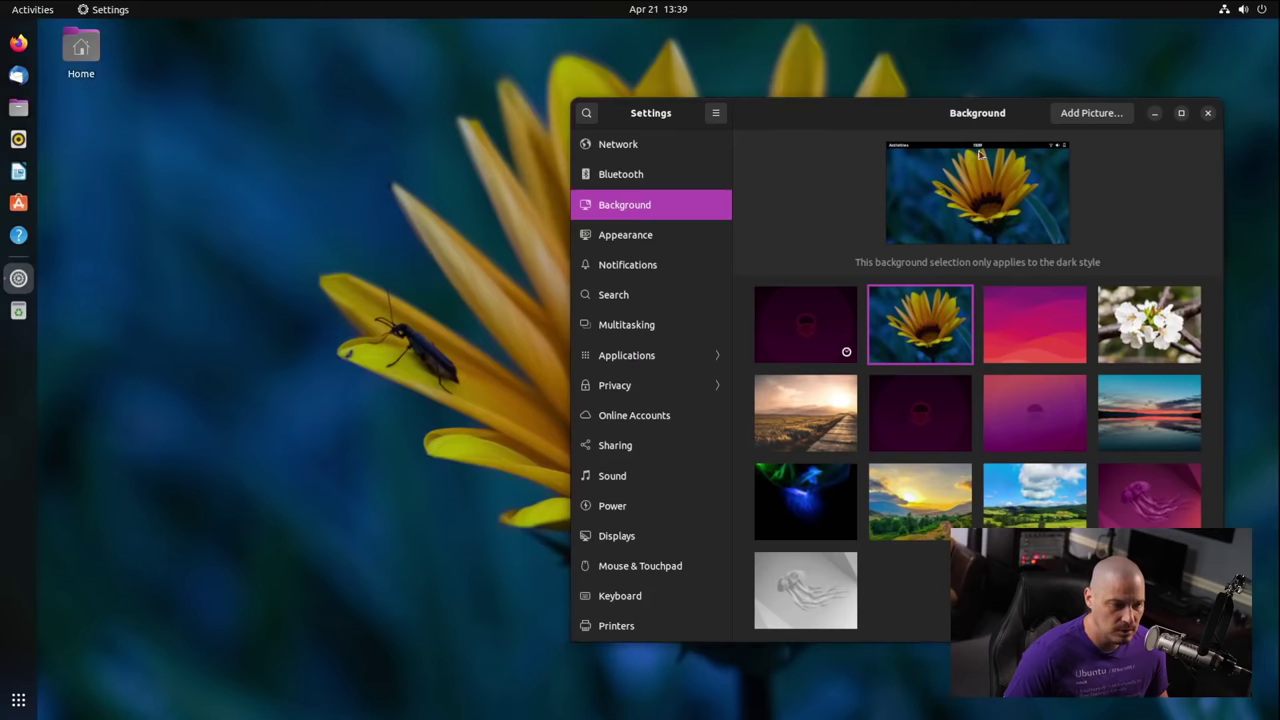
mouse_move(963, 116)
mouse_down()
mouse_move(1000, 383)
mouse_move(1049, 560)
mouse_move(986, 252)
mouse_move(982, 103)
mouse_move(966, 93)
mouse_up()
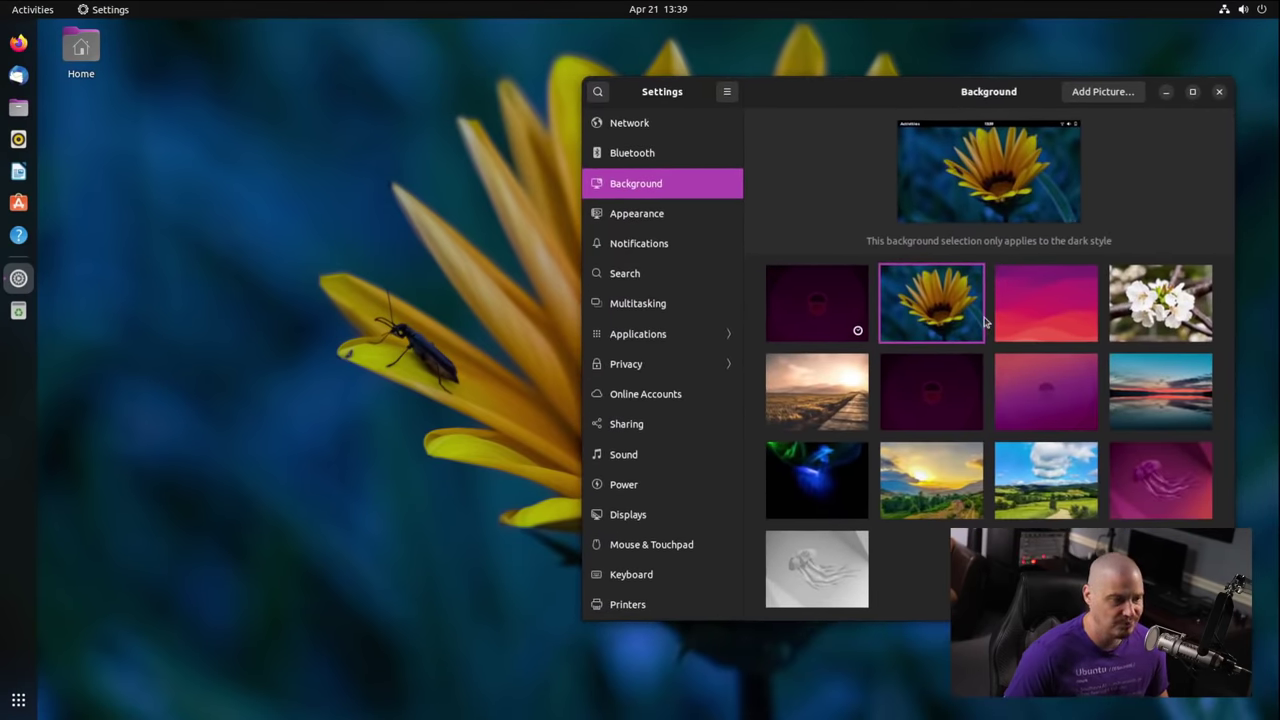
click(1090, 333)
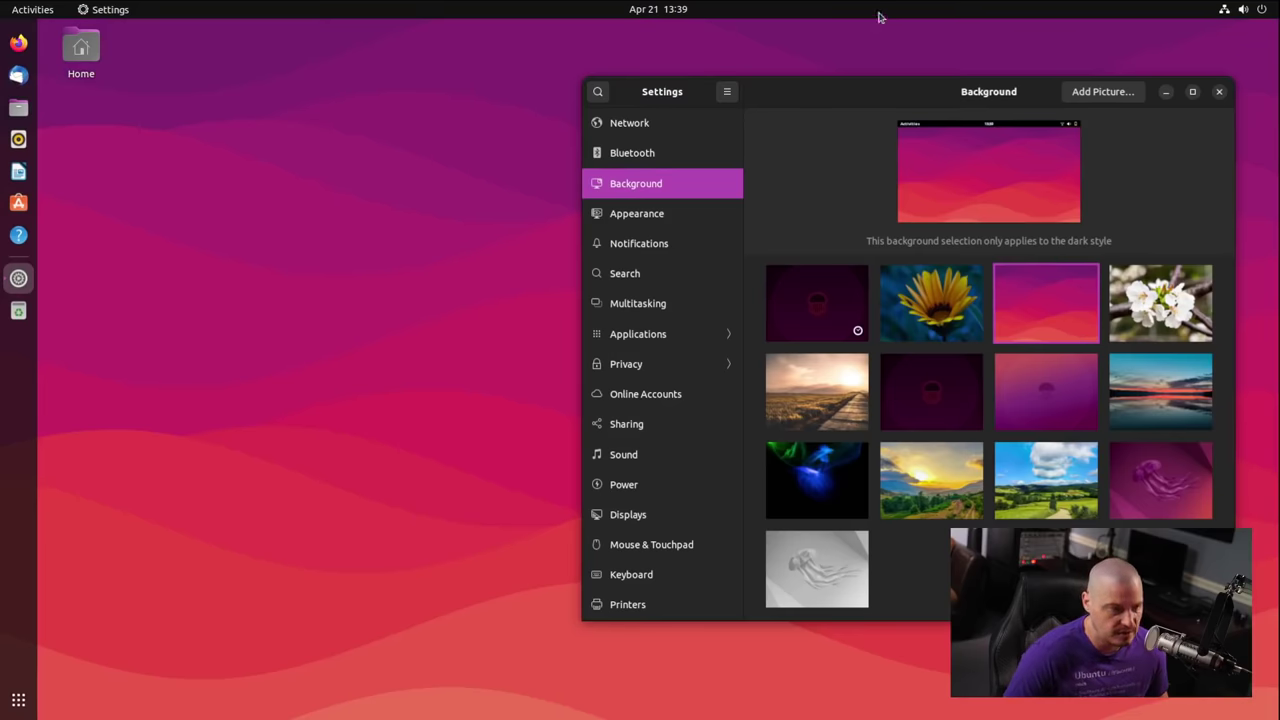
mouse_move(842, 92)
mouse_down()
mouse_move(831, 477)
mouse_move(849, 449)
mouse_move(820, 143)
mouse_move(828, 102)
mouse_up()
click(1135, 318)
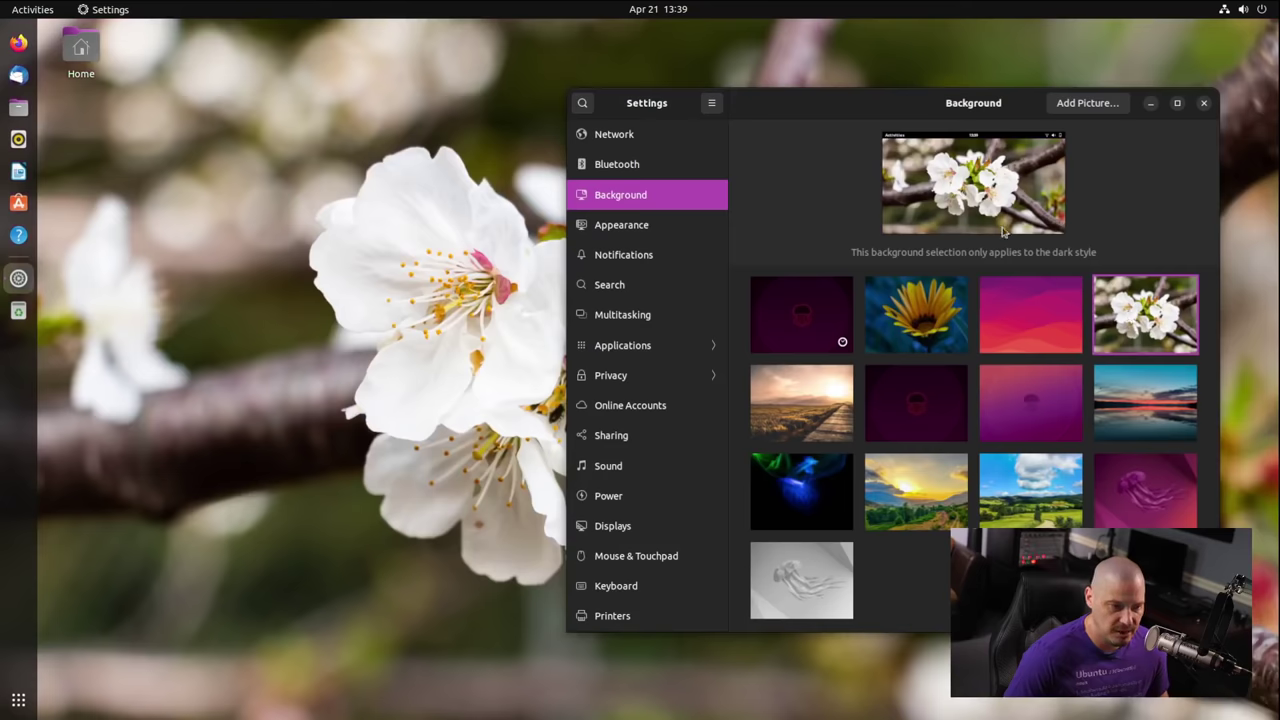
click(824, 426)
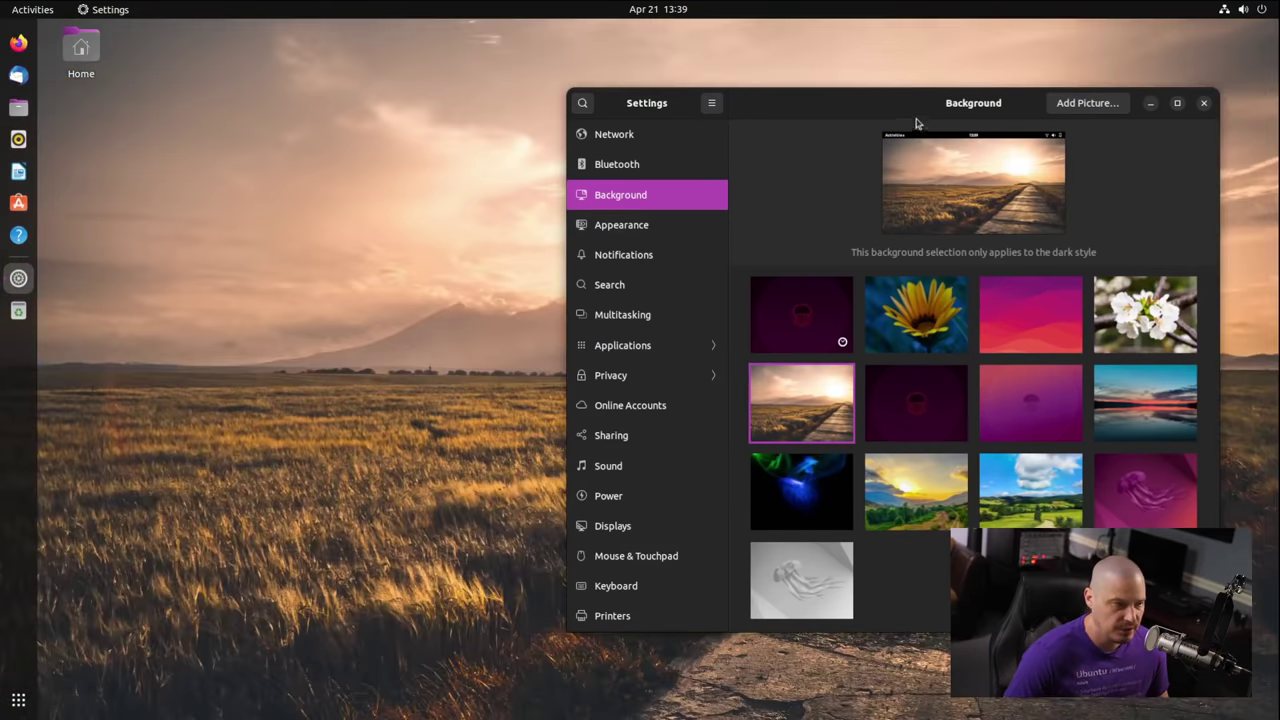
- Try the lake sunset wallpaper, then settle on the green-and-blue light-streak image
drag(917, 120, 951, 77)
click(1143, 366)
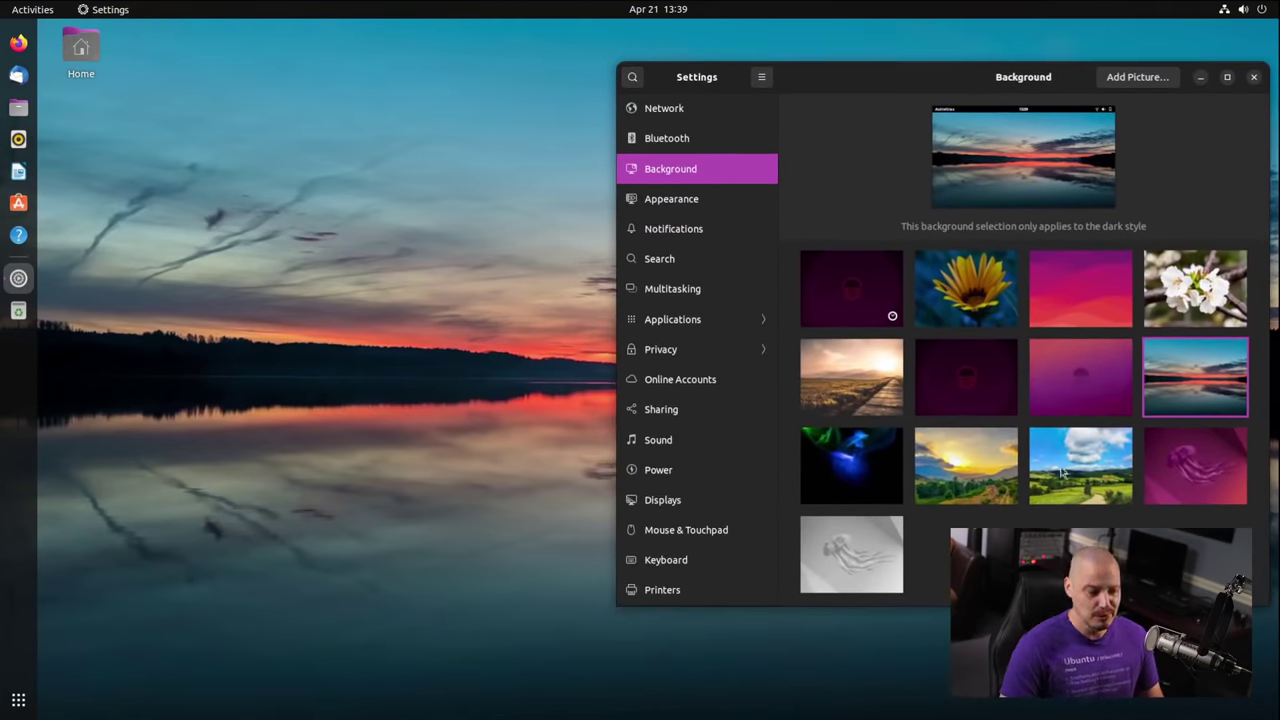
click(895, 483)
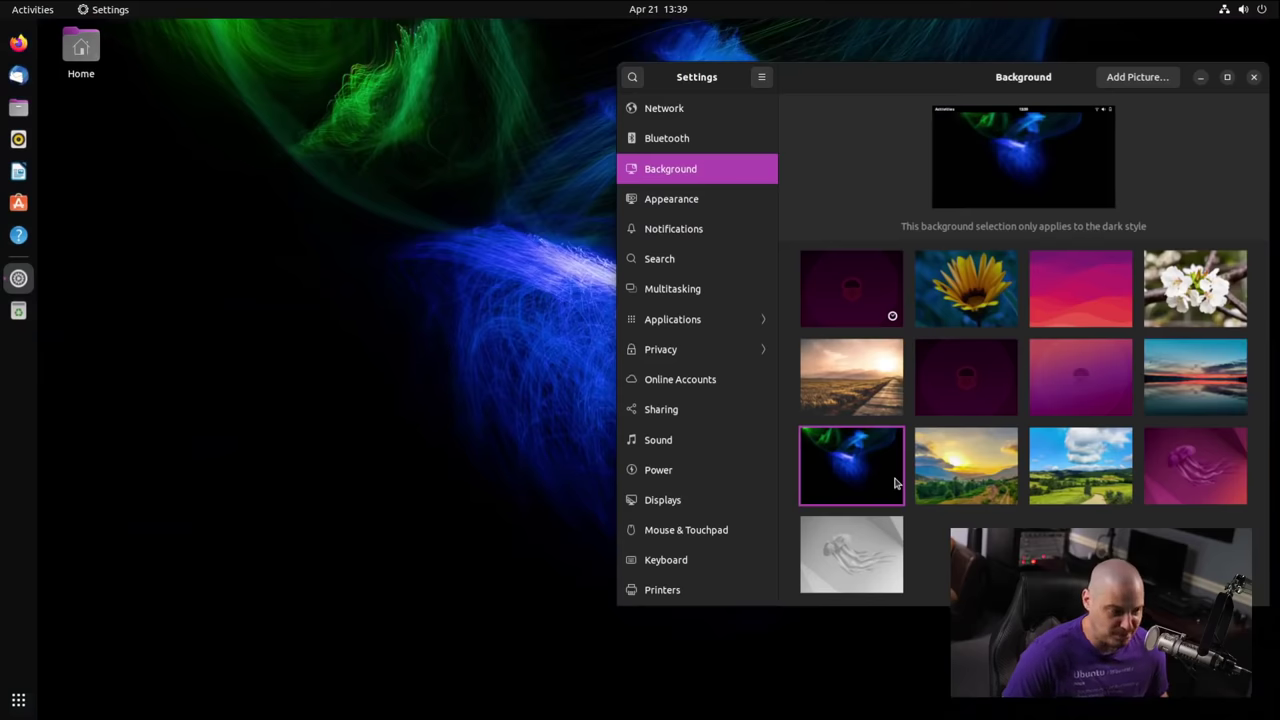
drag(955, 83, 891, 39)
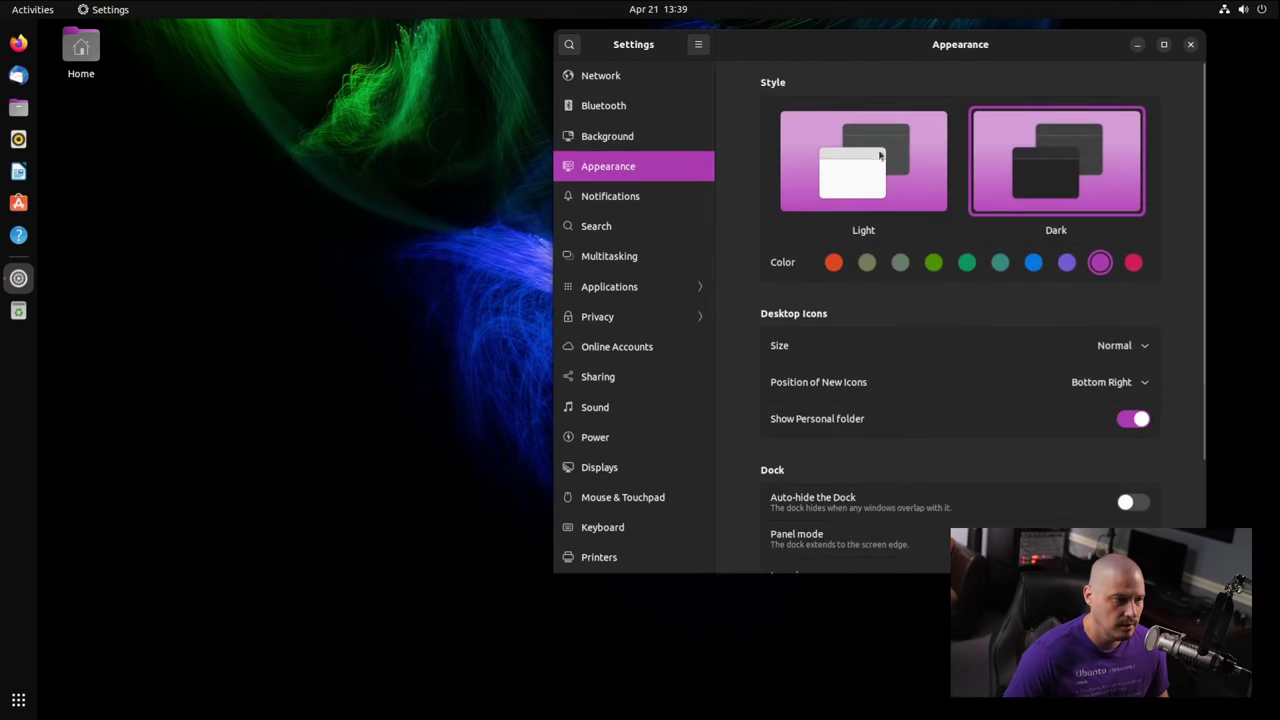
- Switch to the Light style and apply the green-and-blue light-streak wallpaper to it
click(886, 156)
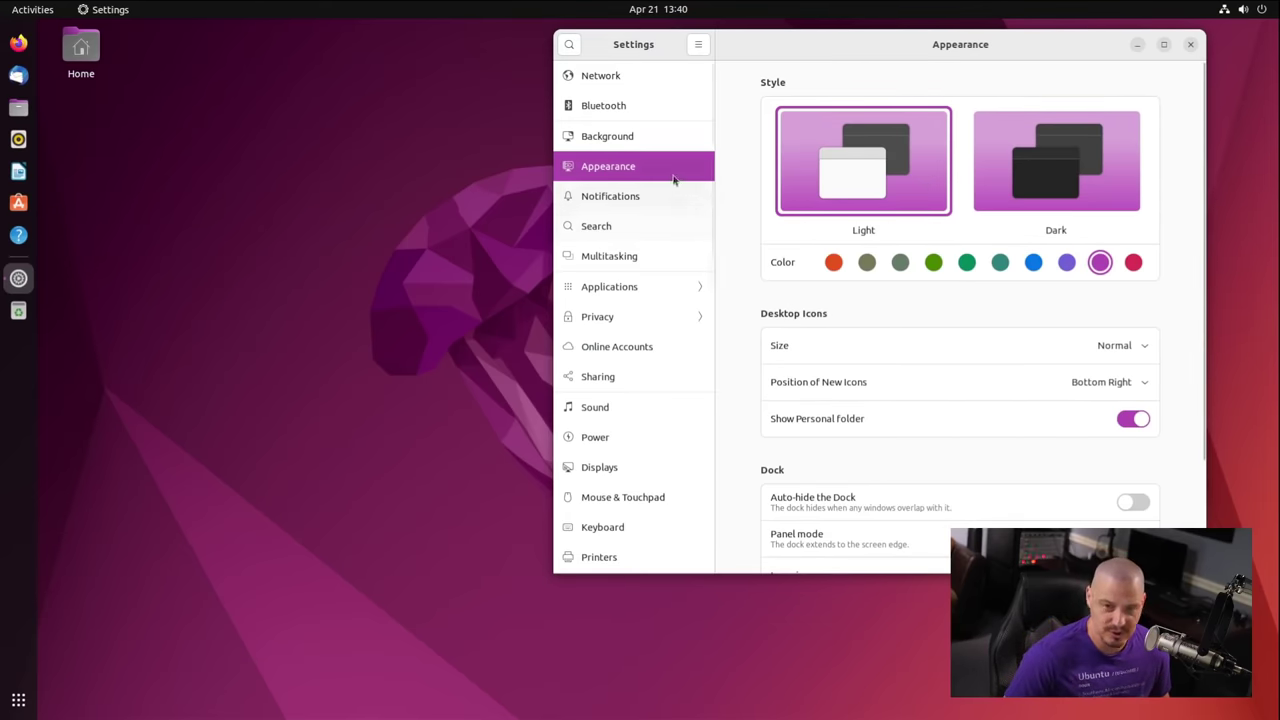
click(642, 148)
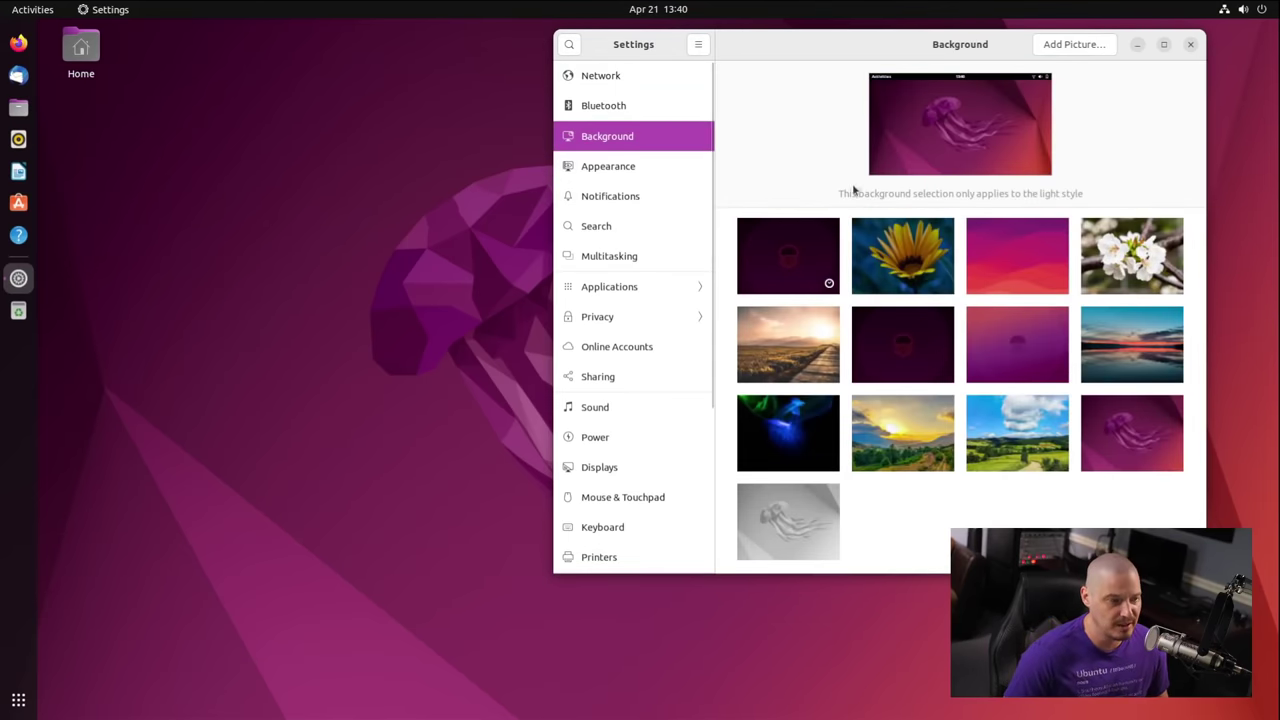
click(771, 438)
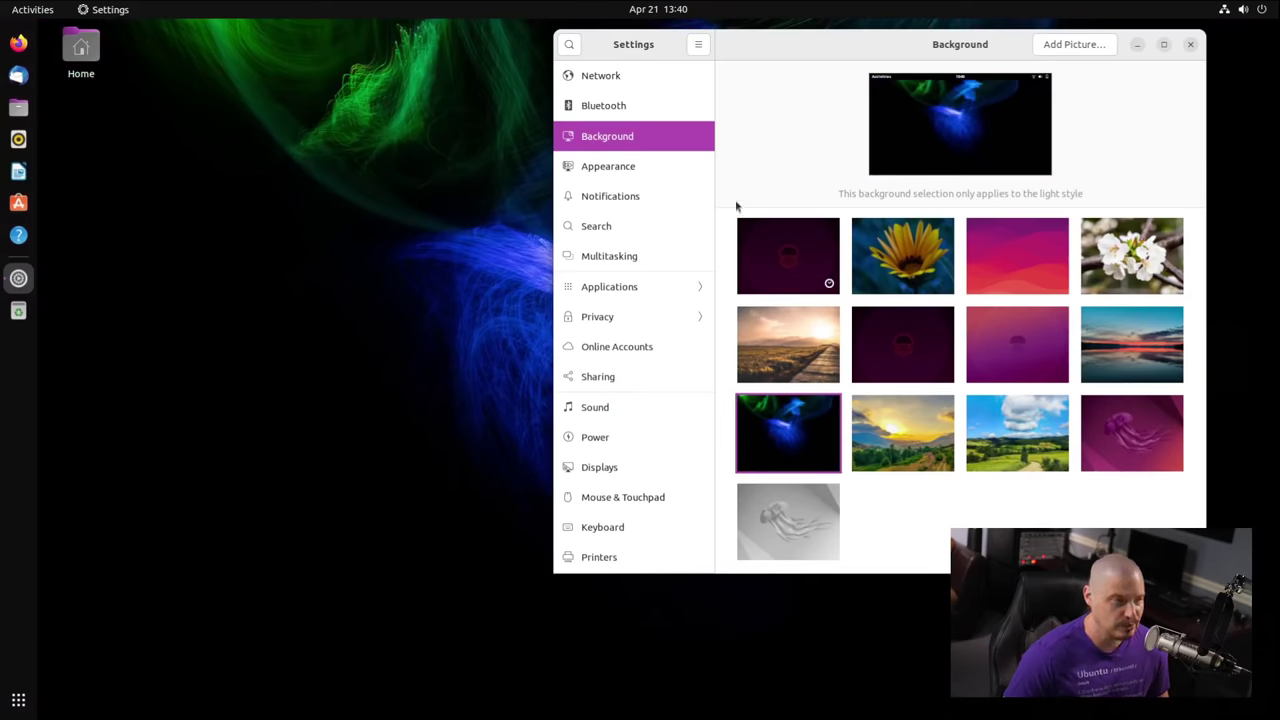
drag(788, 40, 783, 75)
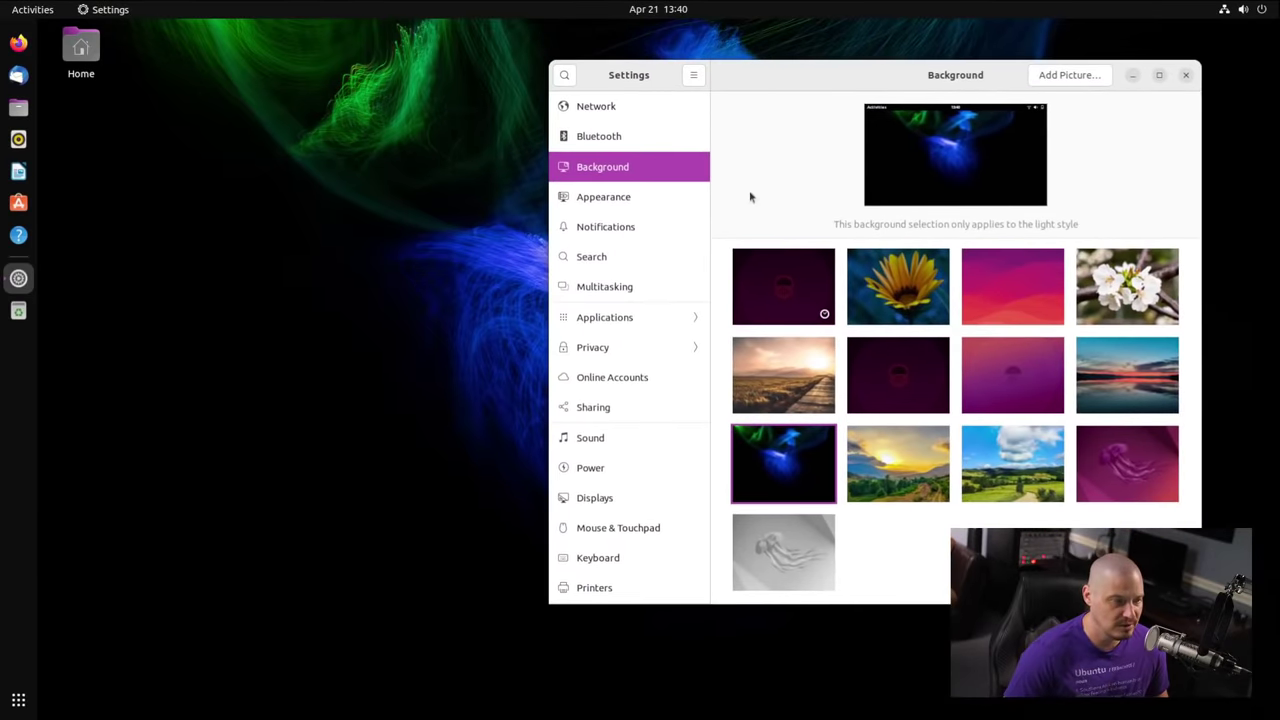
- Return to the Dark style and set the green landscape photo as the wallpaper
click(640, 203)
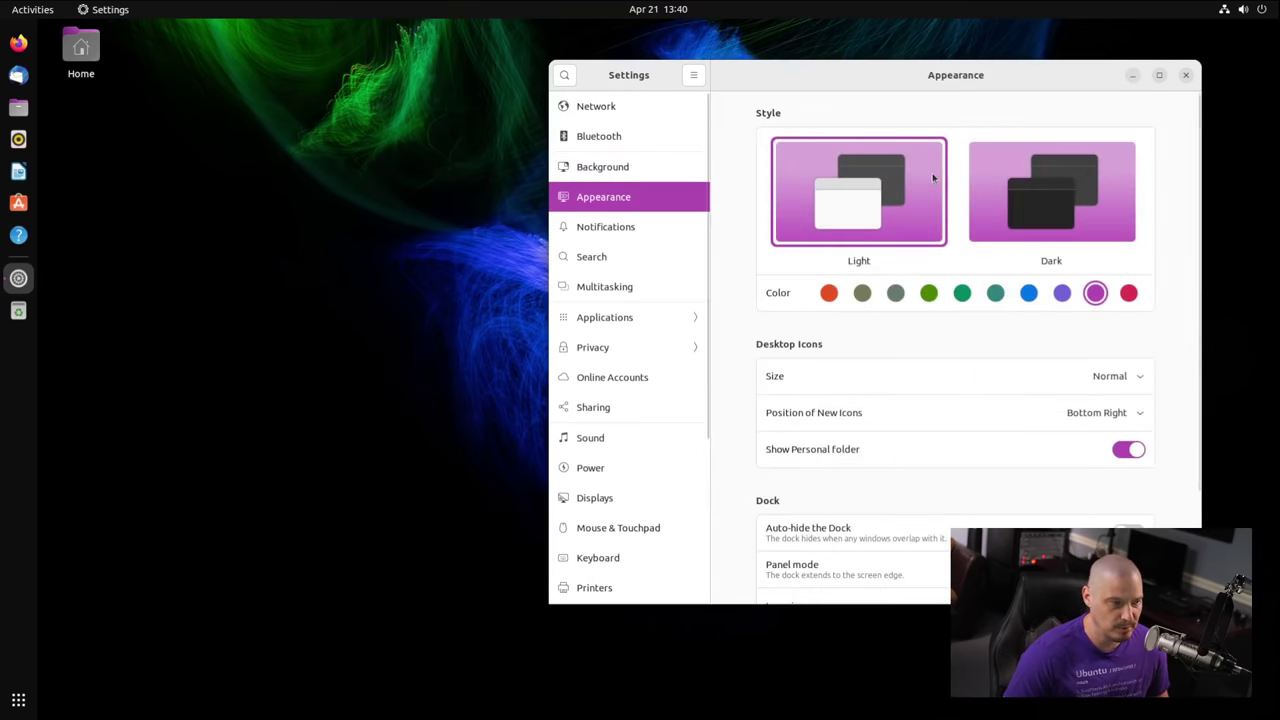
click(985, 175)
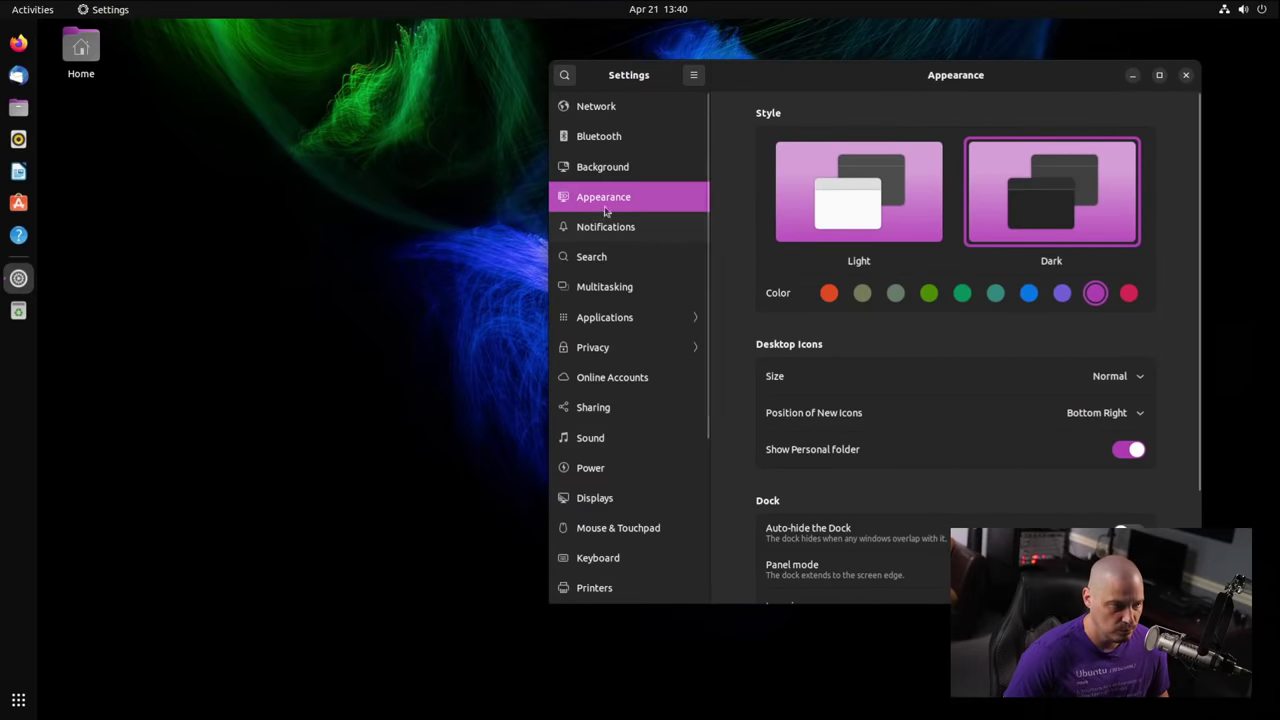
click(630, 167)
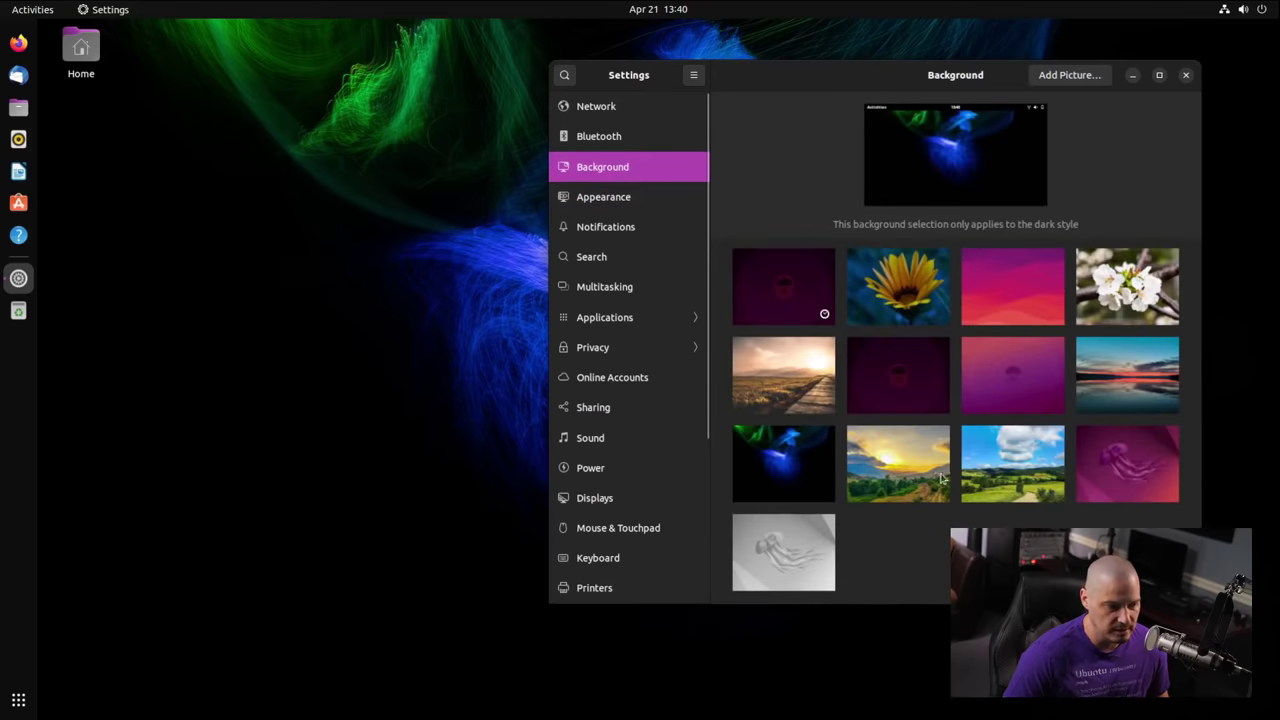
click(985, 475)
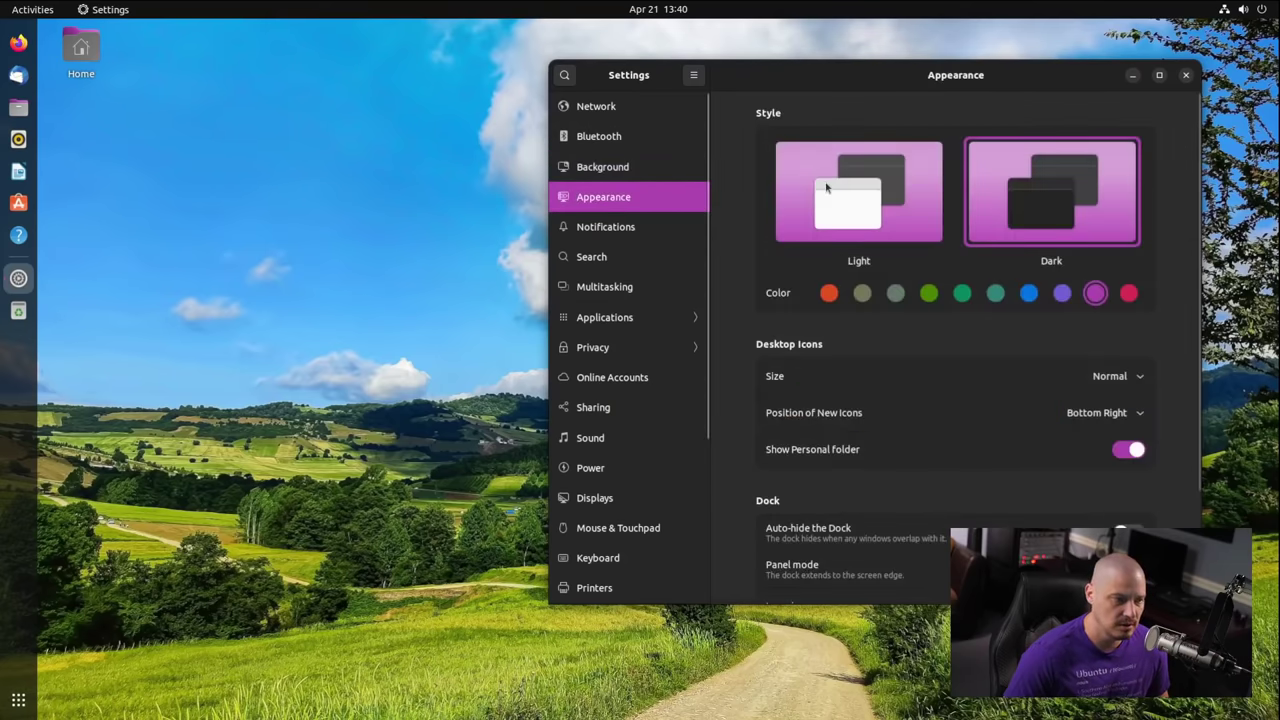
- Compare the Light and Dark styles, then restore the default purple jellyfish wallpaper in Dark style
click(826, 187)
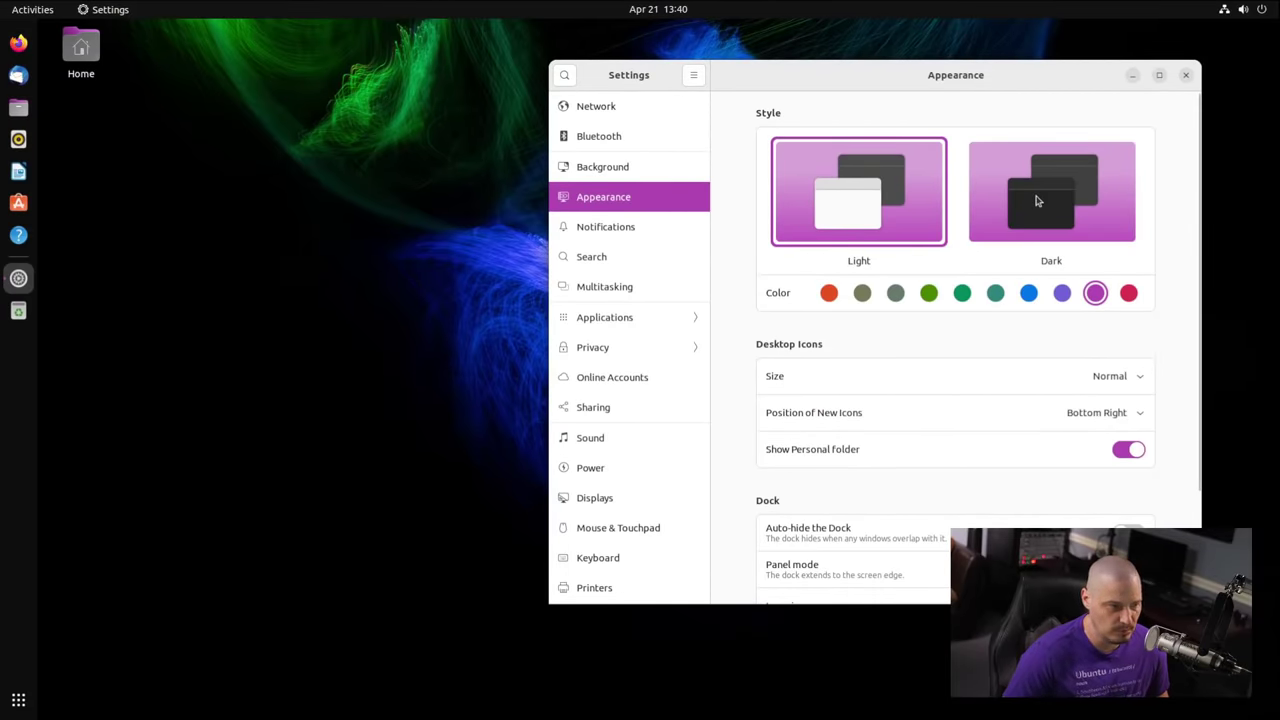
click(1037, 202)
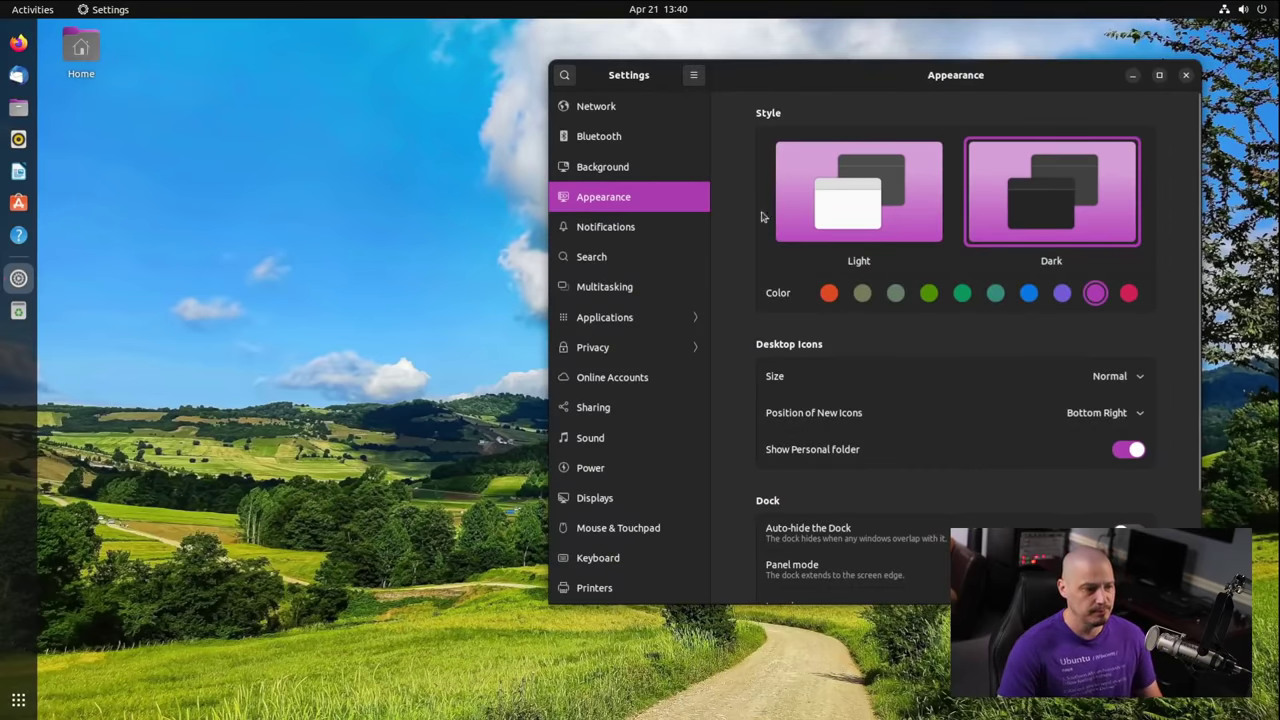
click(631, 167)
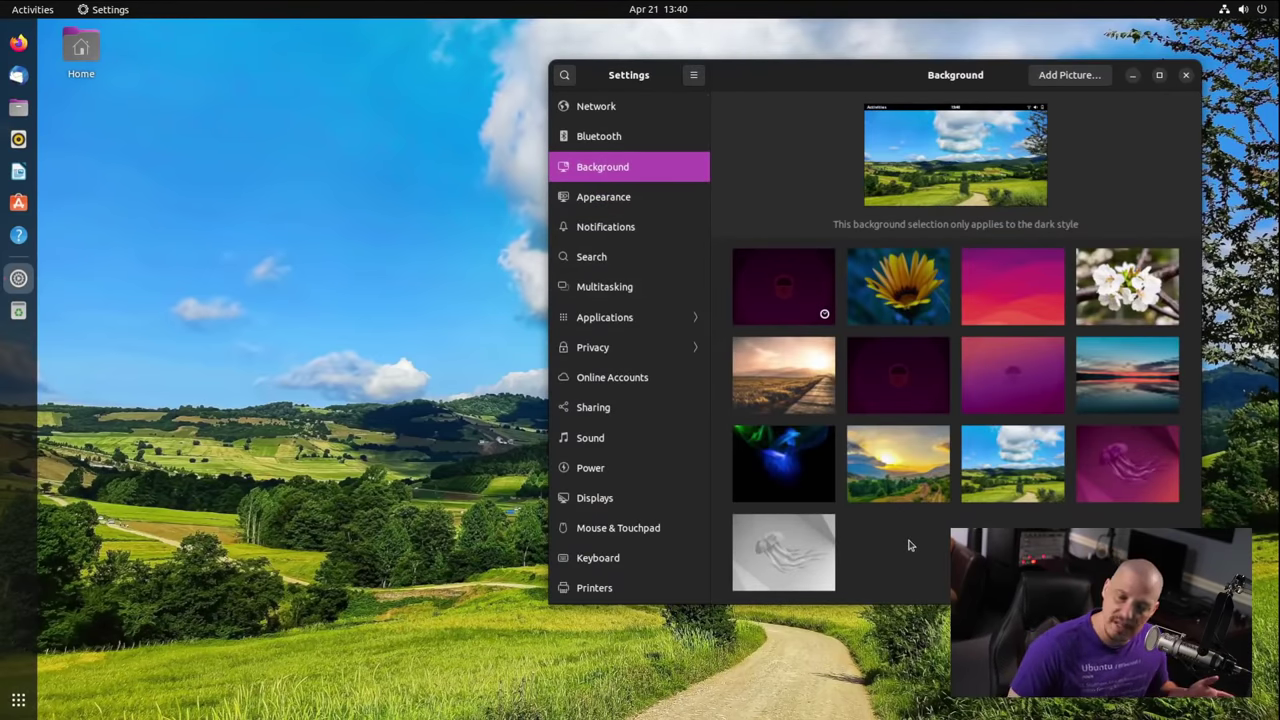
drag(865, 84, 561, 95)
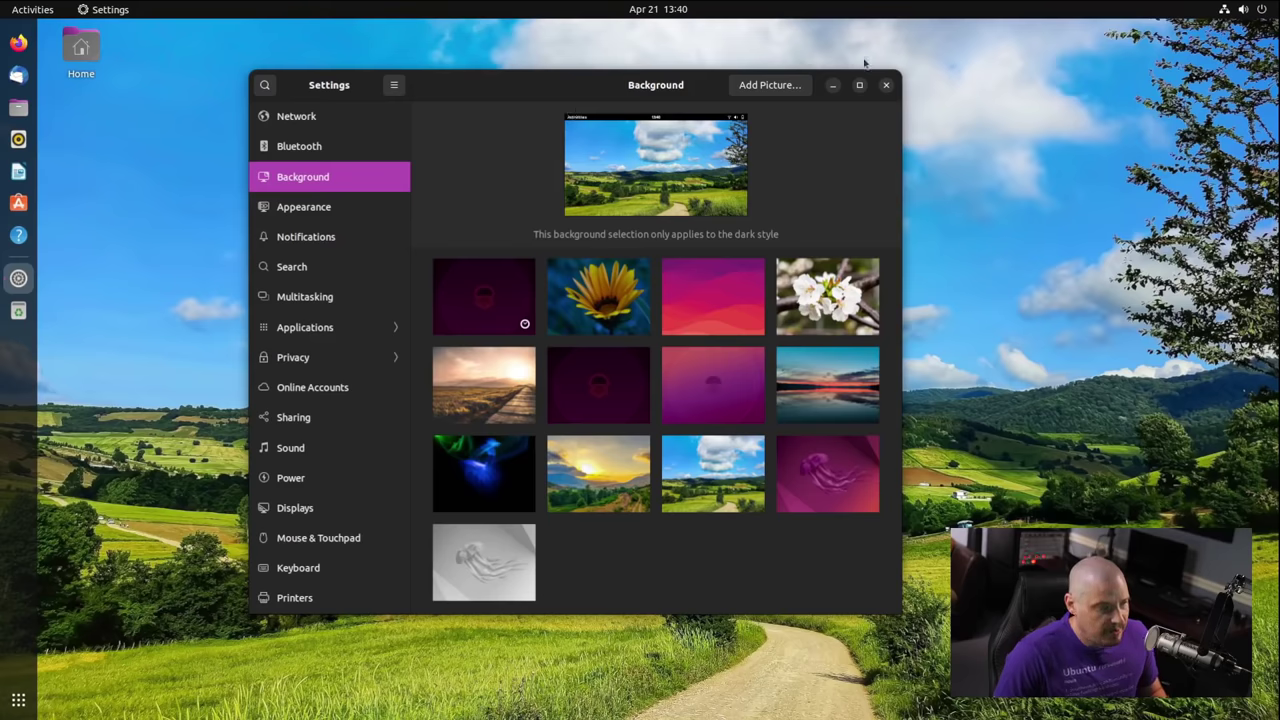
click(886, 86)
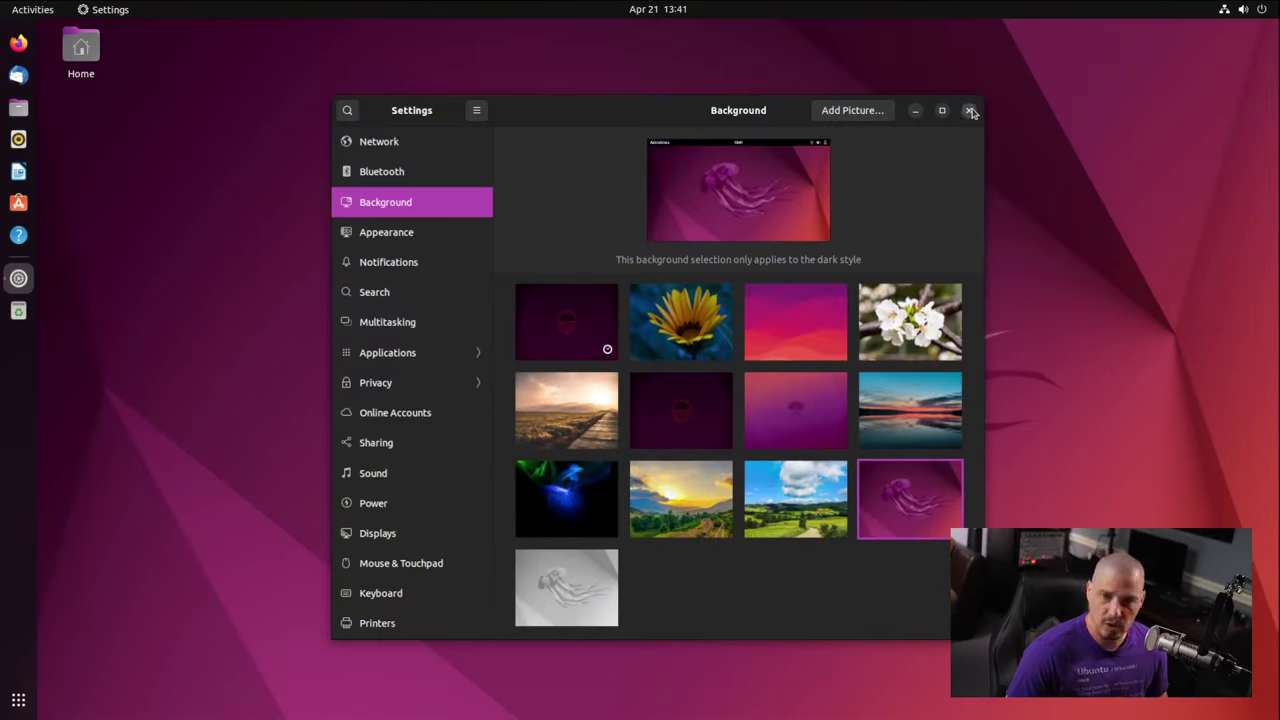
- Close the Settings window to reveal the magenta jellyfish desktop
click(969, 111)
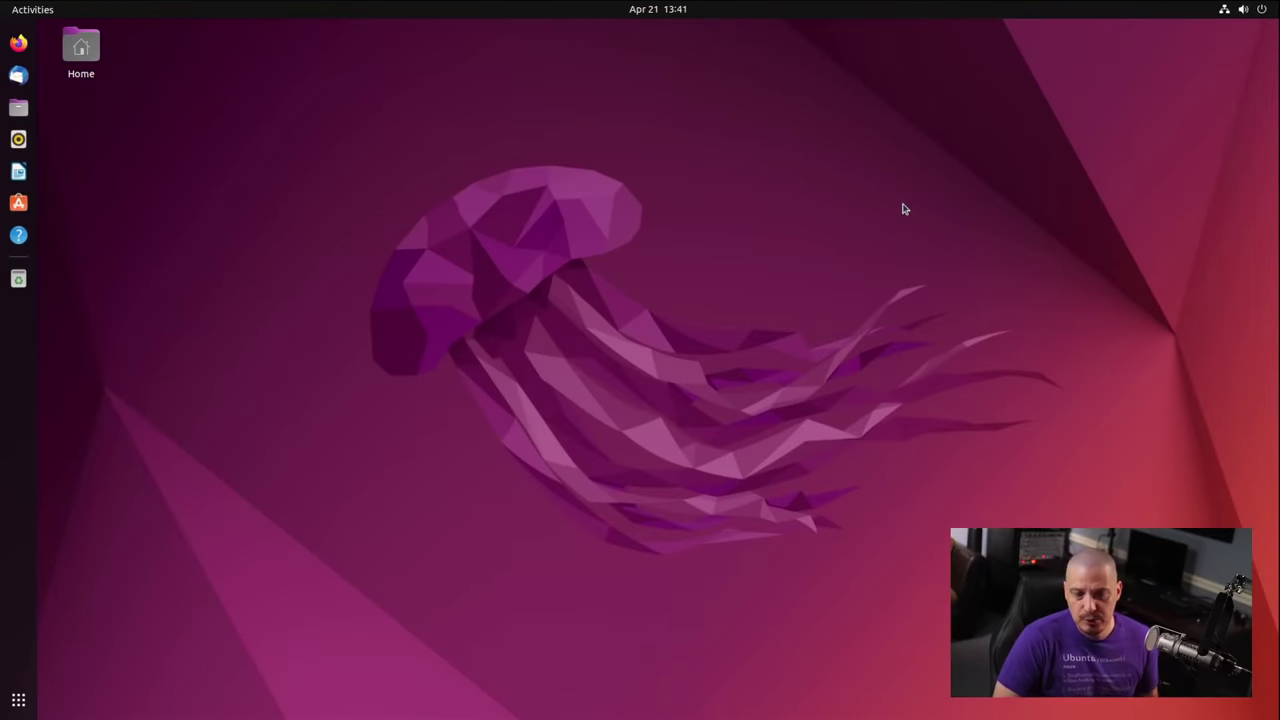